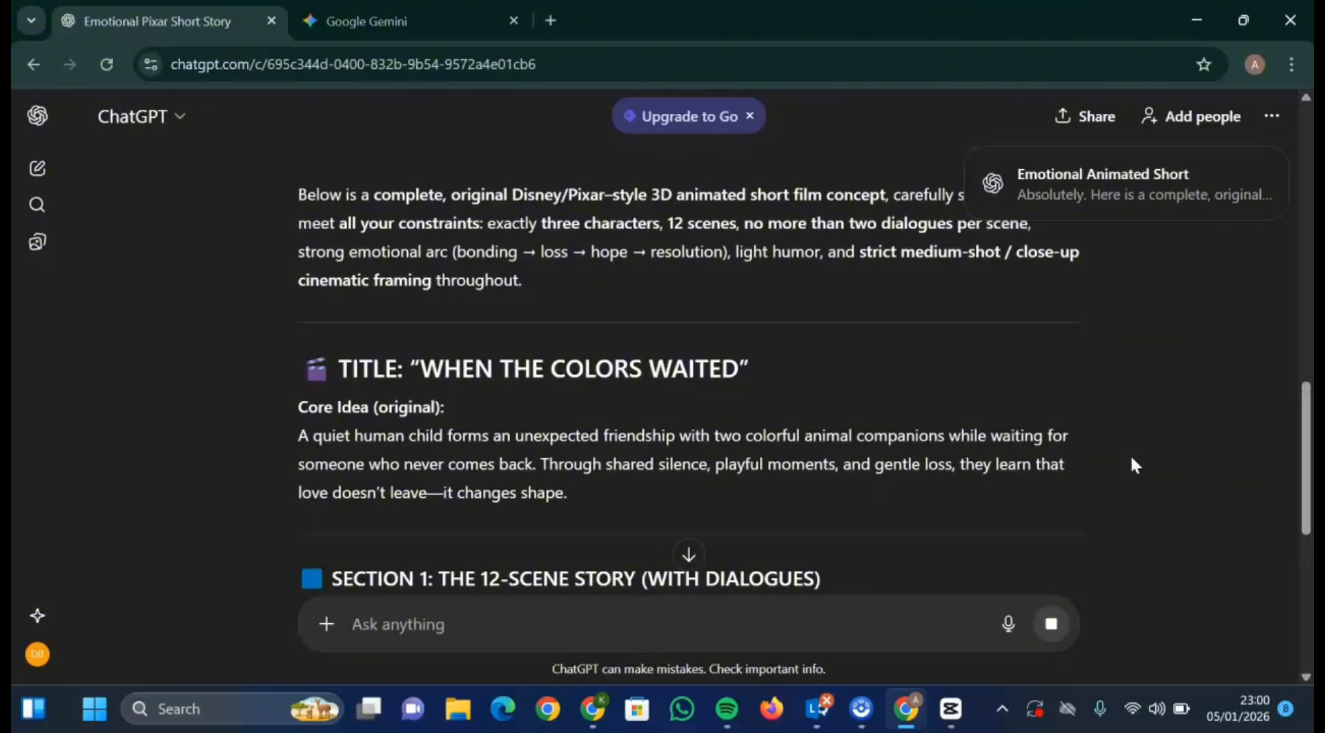
Step: Read through the generated "When the Colors Waited" story, examining its core idea and the scene dialogues in Section 1
{"action": "scroll", "coordinate": [1129, 454], "scroll_direction": "down", "scroll_amount": 5}
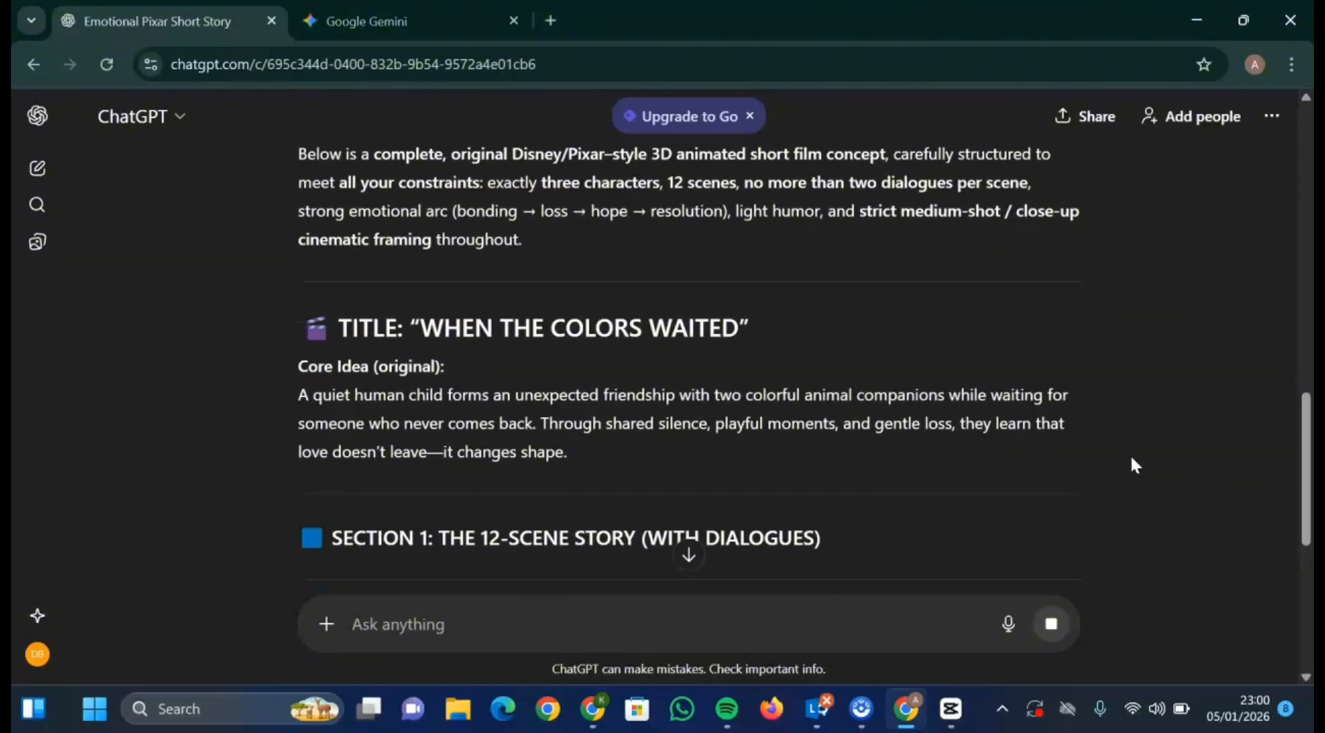
{"action": "scroll", "coordinate": [1129, 453], "scroll_direction": "down", "scroll_amount": 12}
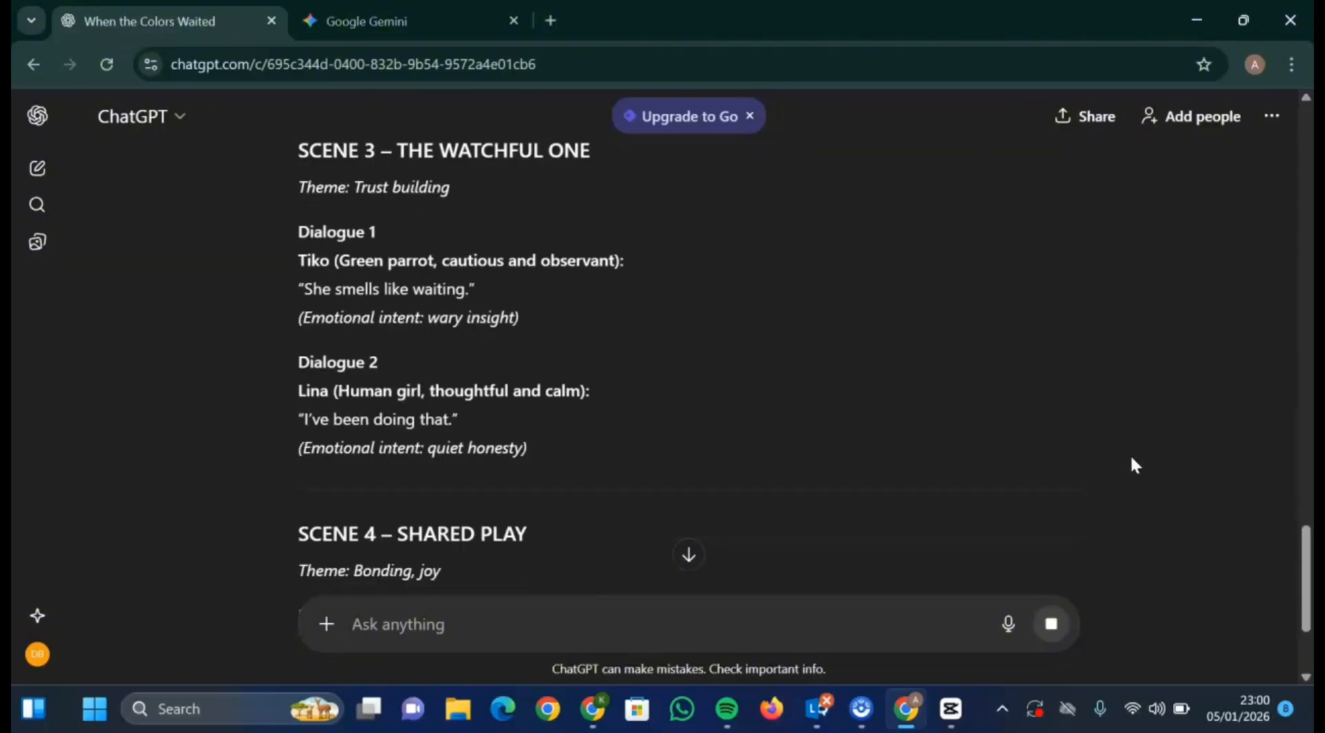
{"action": "scroll", "coordinate": [1129, 454], "scroll_direction": "down", "scroll_amount": 5}
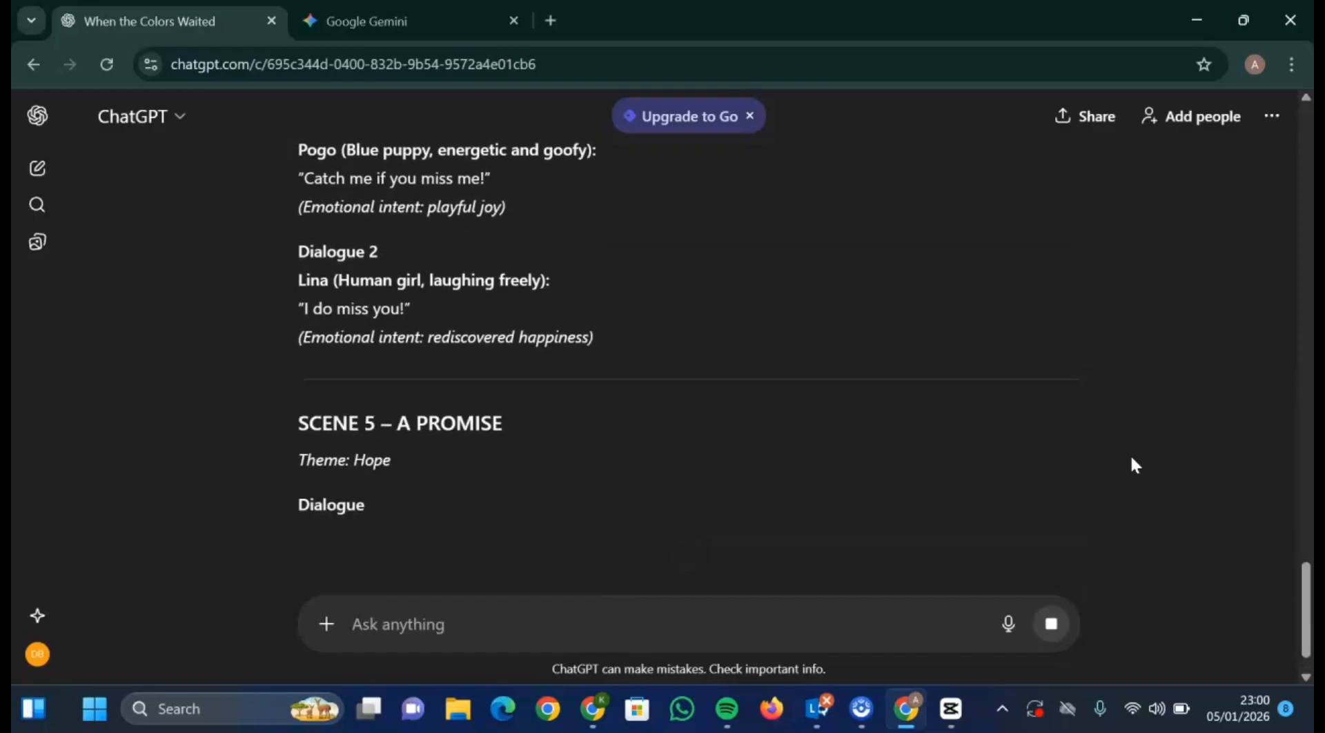
{"action": "left_click", "coordinate": [600, 488]}
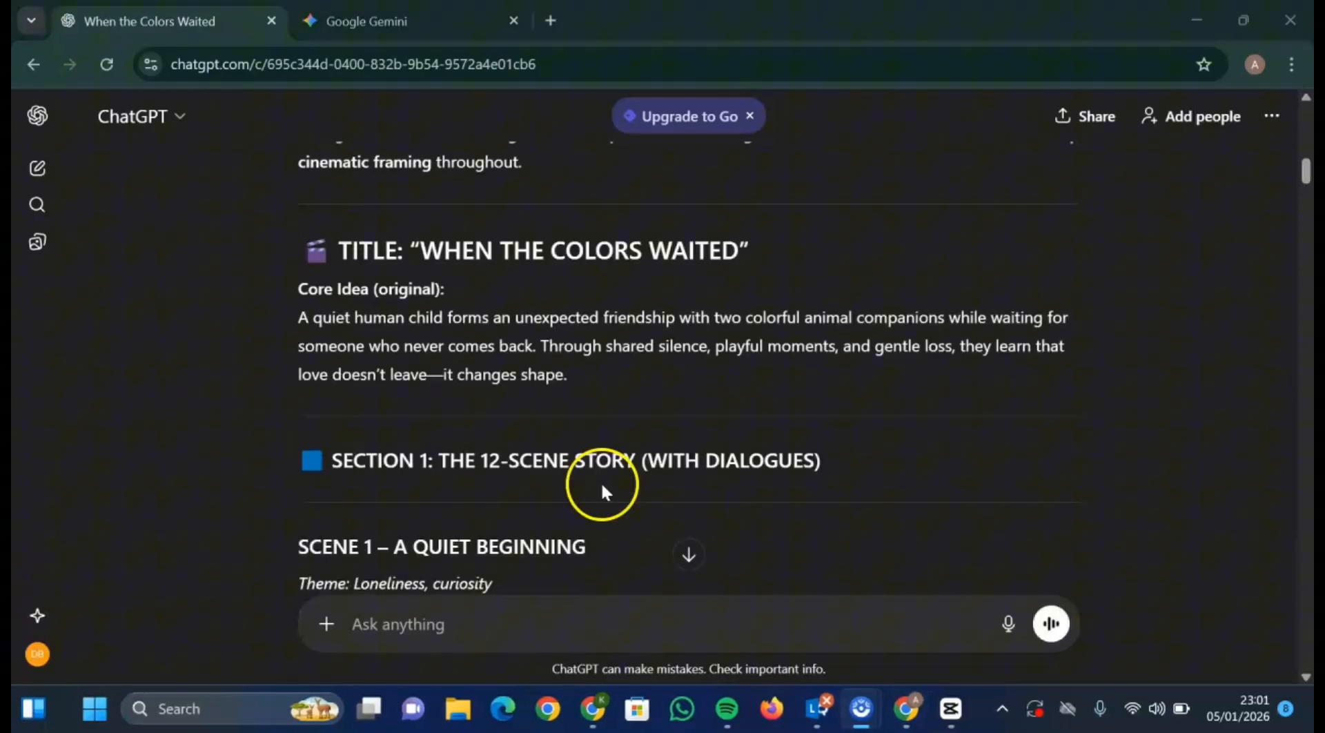
{"action": "scroll", "coordinate": [602, 490], "scroll_direction": "down", "scroll_amount": 2}
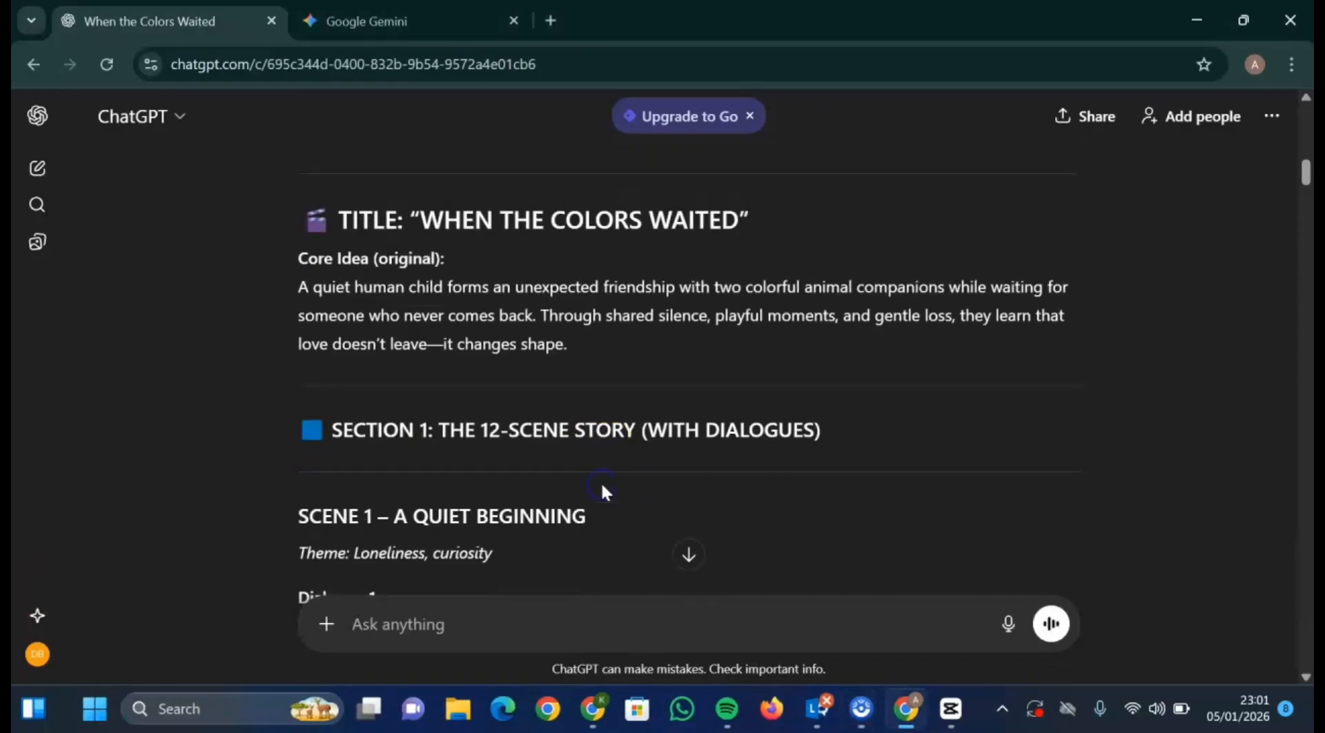
{"action": "scroll", "coordinate": [602, 491], "scroll_direction": "down", "scroll_amount": 3}
{"action": "scroll", "coordinate": [602, 492], "scroll_direction": "up", "scroll_amount": 1}
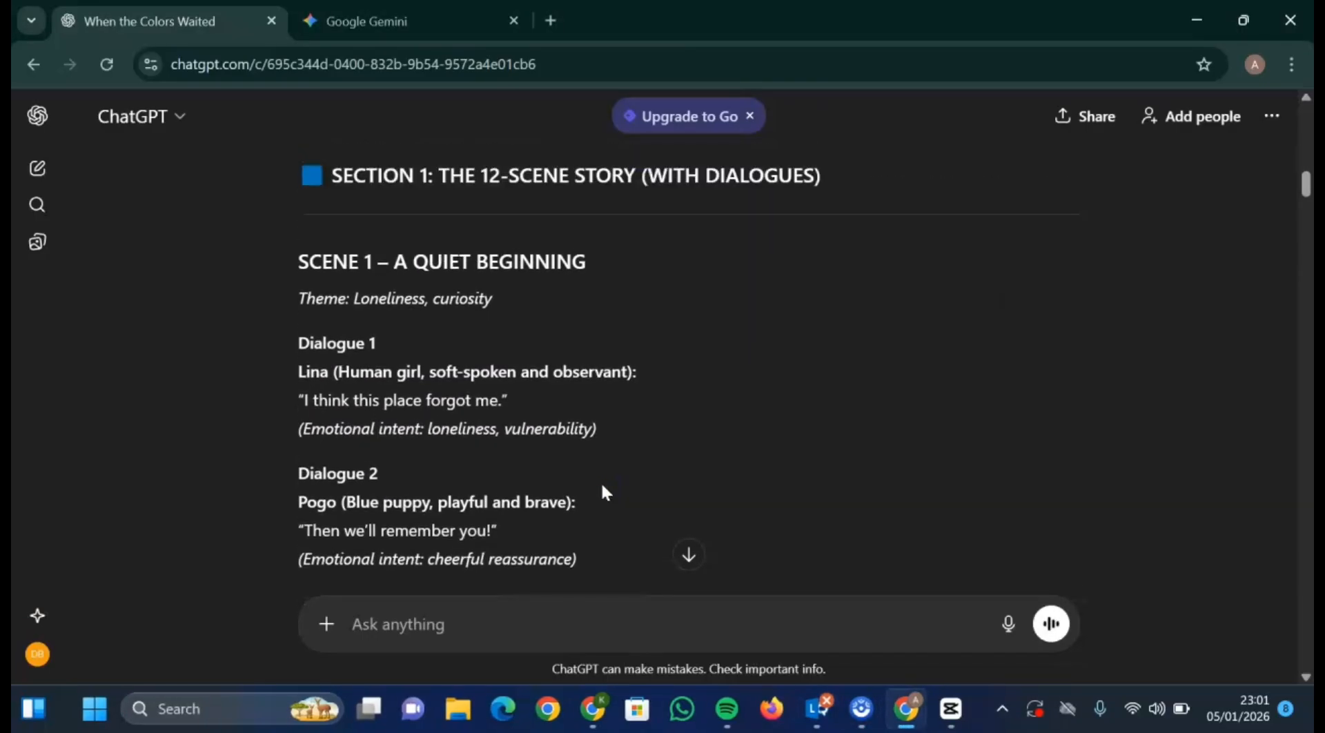
{"action": "scroll", "coordinate": [602, 492], "scroll_direction": "down", "scroll_amount": 1}
{"action": "scroll", "coordinate": [602, 491], "scroll_direction": "down", "scroll_amount": 1}
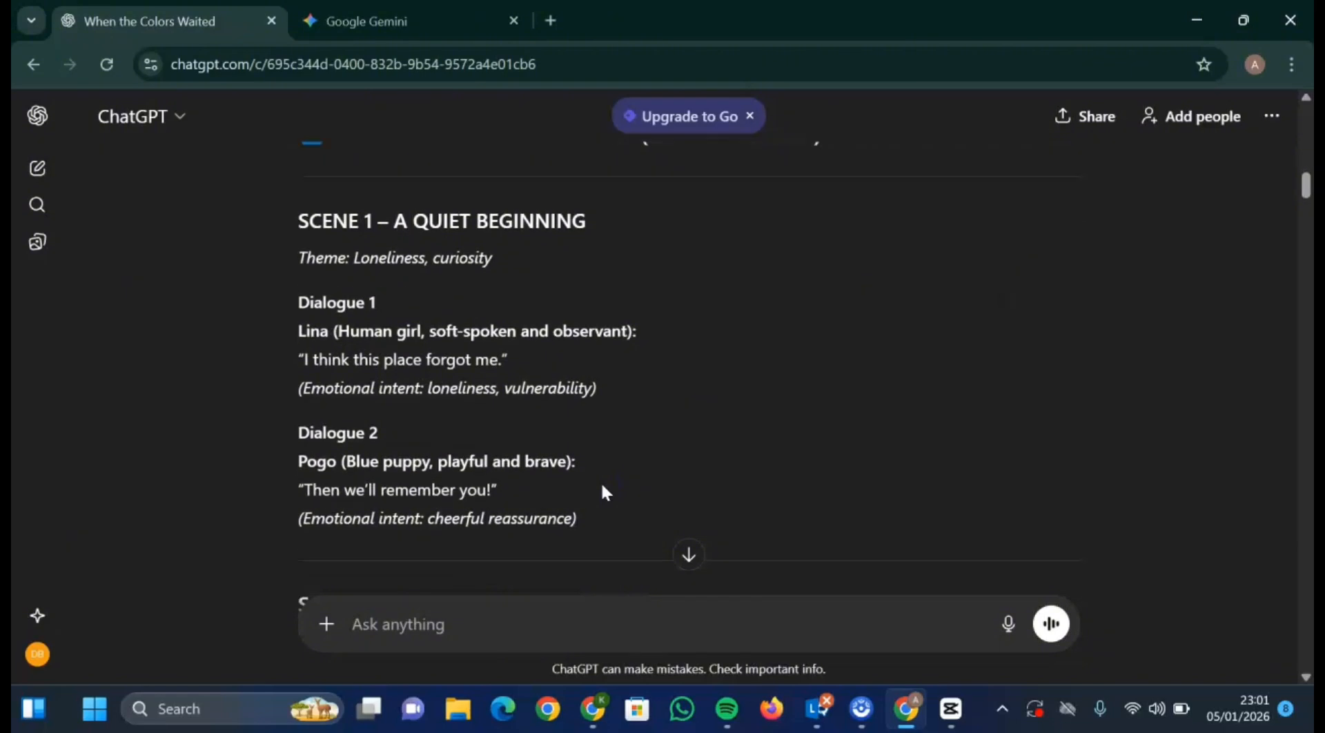
{"action": "scroll", "coordinate": [602, 491], "scroll_direction": "up", "scroll_amount": 1}
{"action": "scroll", "coordinate": [602, 492], "scroll_direction": "down", "scroll_amount": 6}
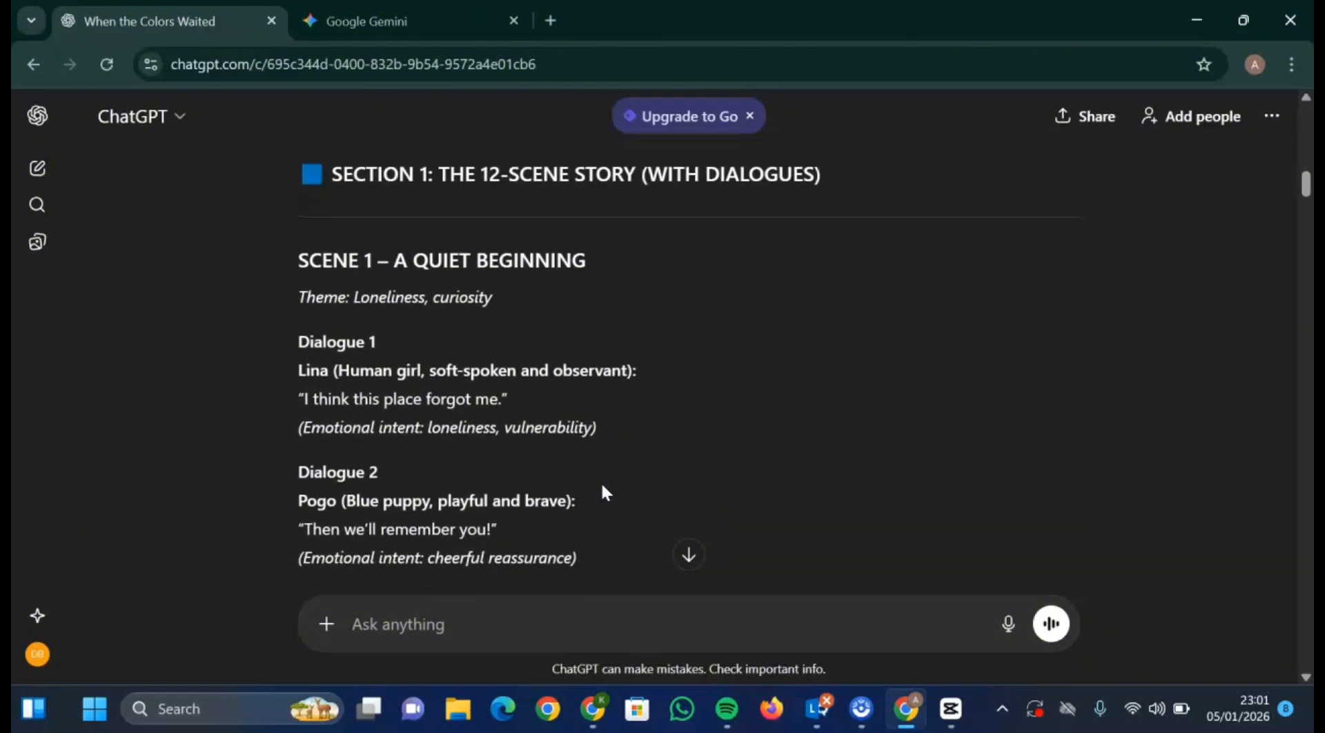
Step: Copy the full "Lina – Human" character description from Section 2 of the story
{"action": "scroll", "coordinate": [602, 492], "scroll_direction": "down", "scroll_amount": 10}
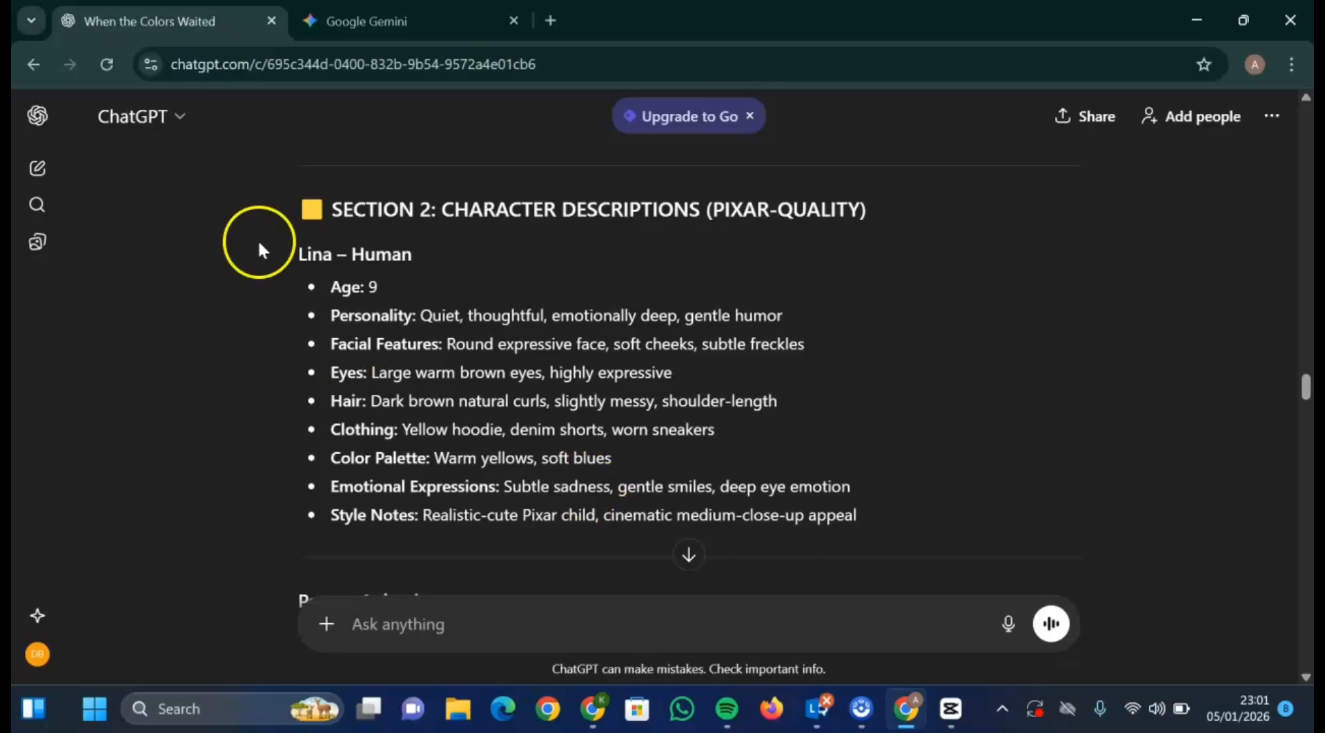
{"action": "left_click_drag", "start_coordinate": [300, 254], "coordinate": [907, 509]}
{"action": "key", "text": "ctrl+c"}
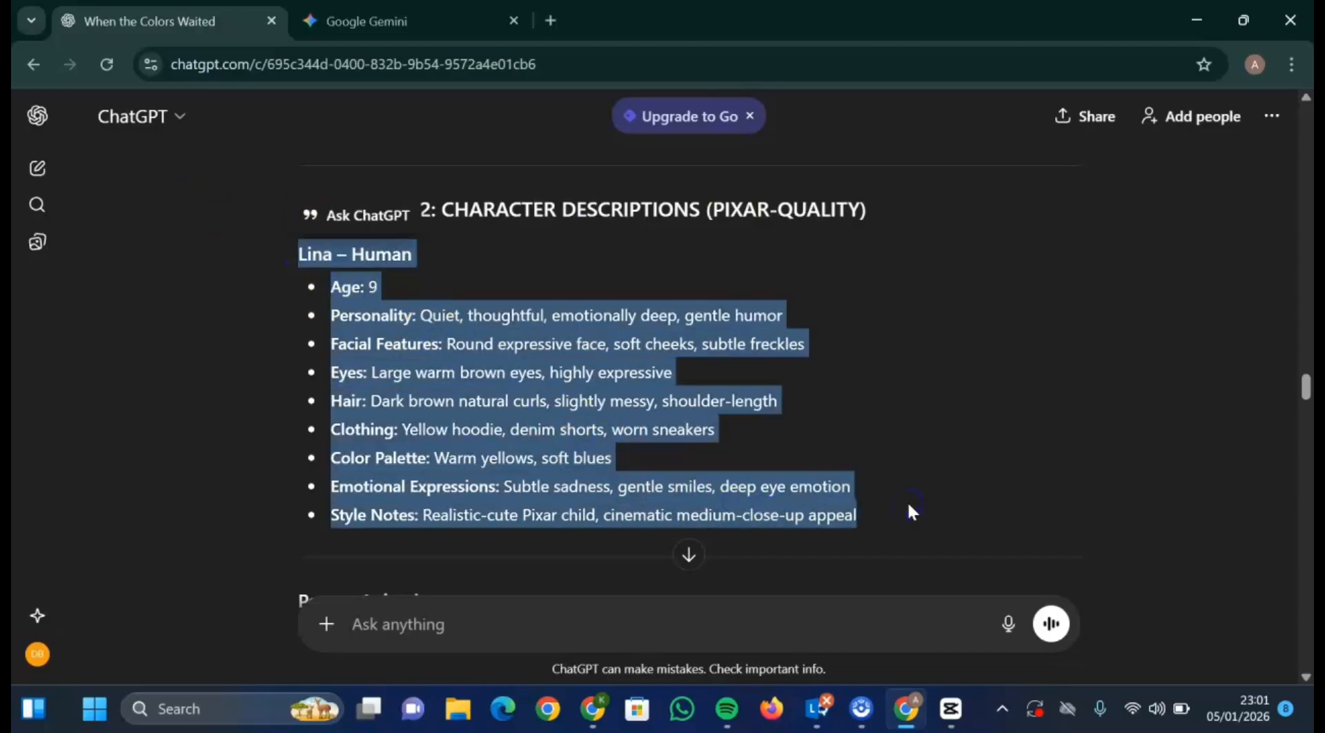
Step: Switch to Gemini and generate Lina's image from the copied description, using image creation with the Pro model, and close the image preview
{"action": "left_click", "coordinate": [442, 14]}
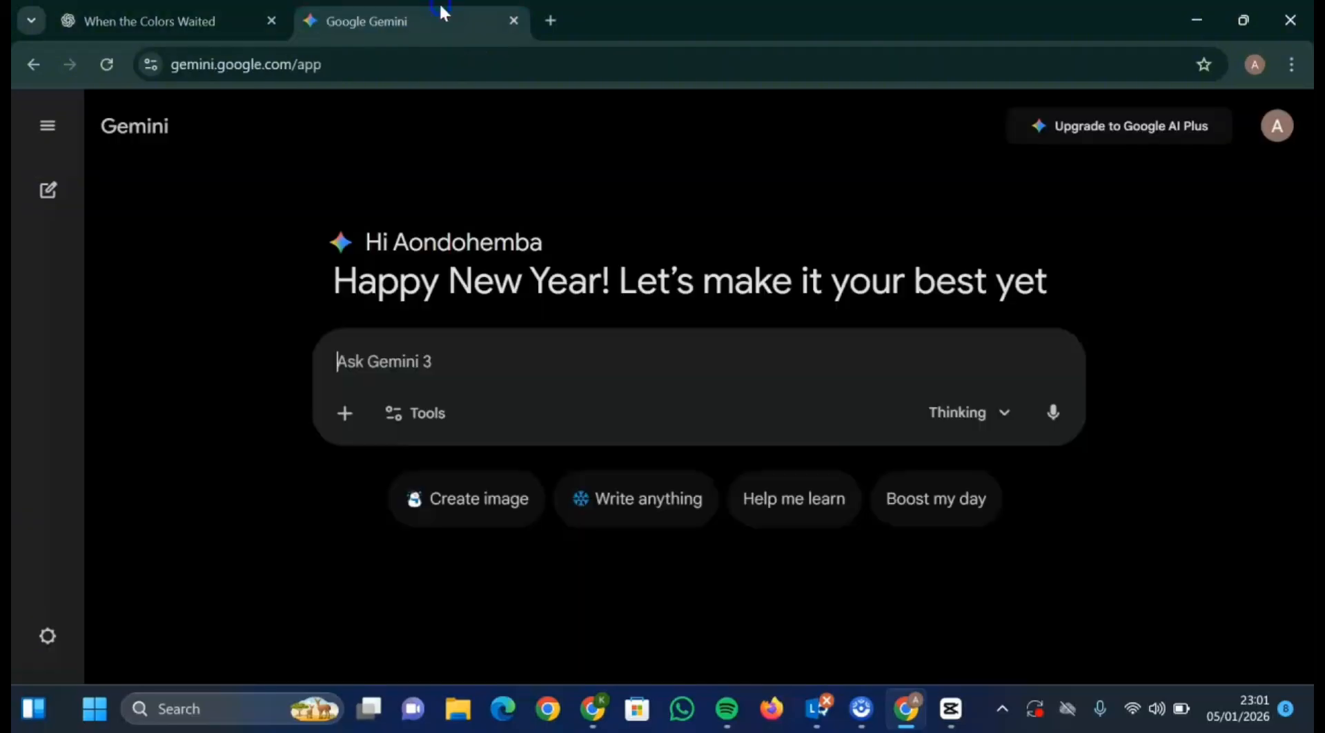
{"action": "left_click", "coordinate": [434, 491]}
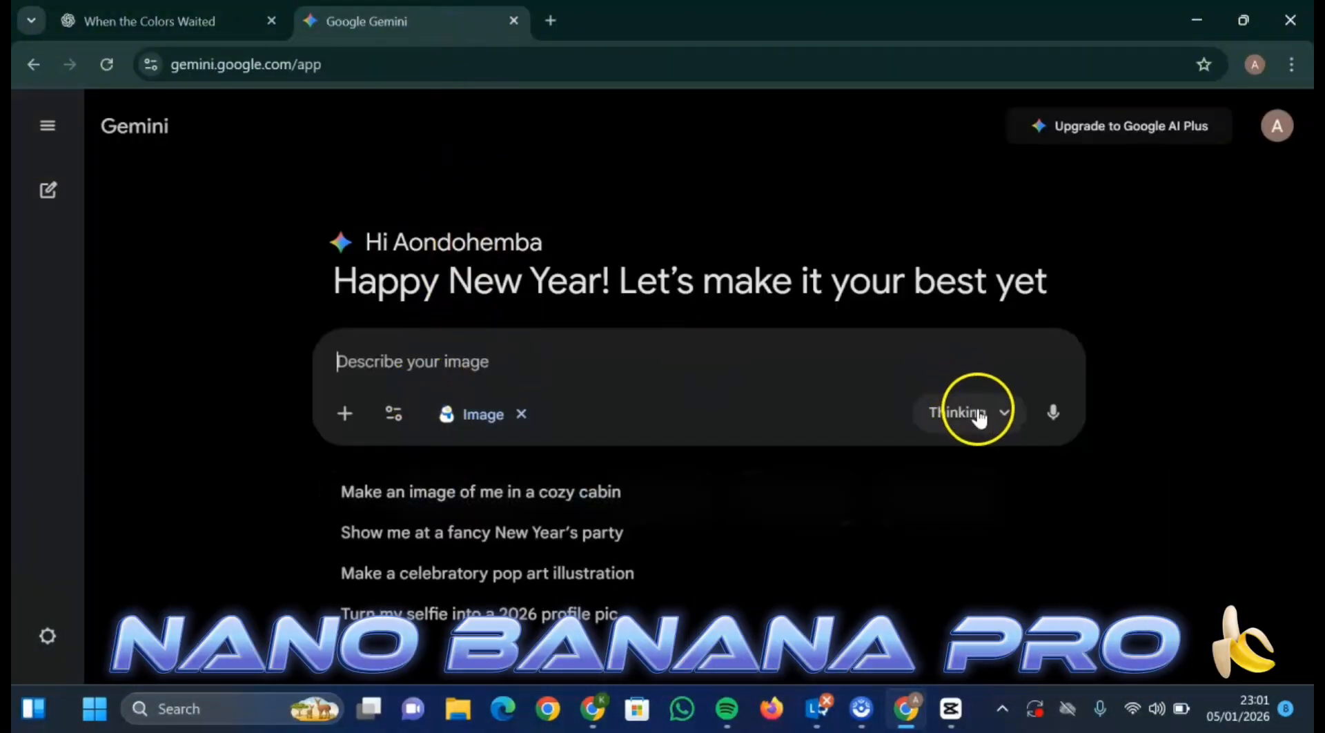
{"action": "left_click", "coordinate": [973, 413]}
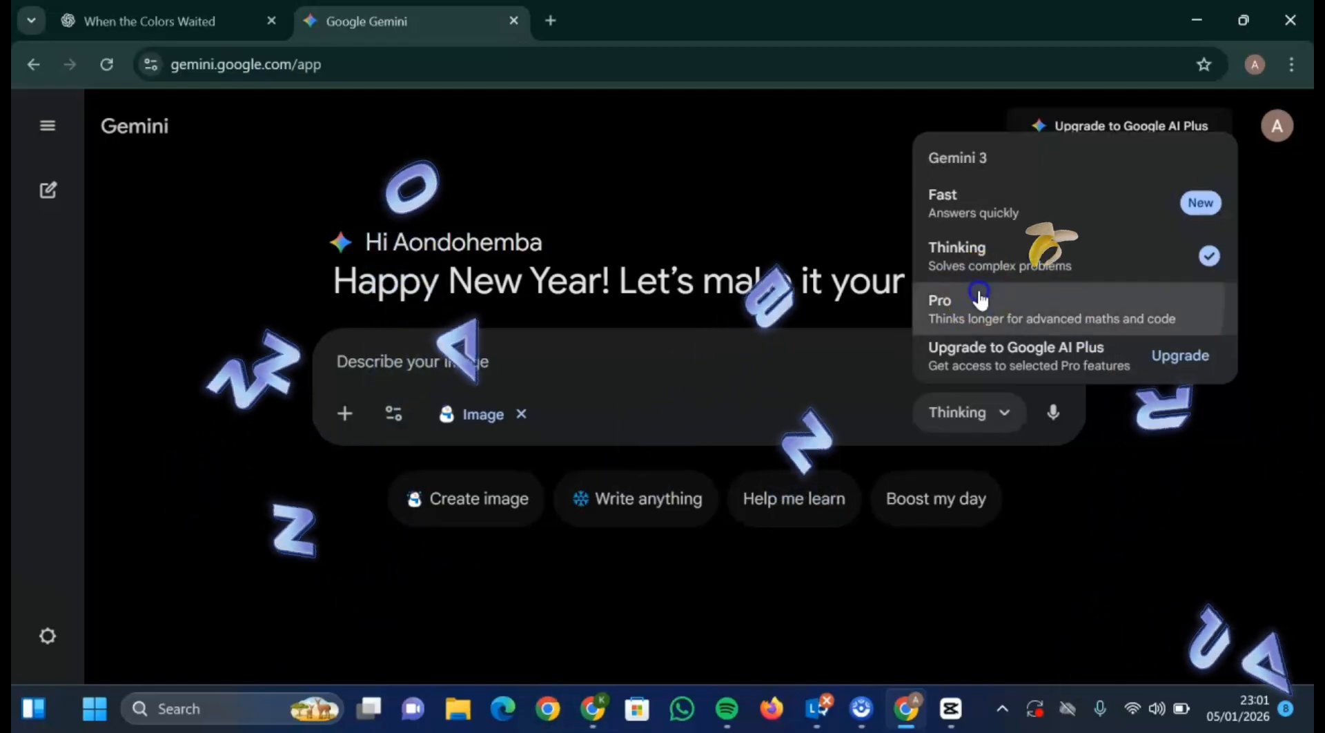
{"action": "left_click", "coordinate": [981, 298]}
{"action": "key", "text": "ctrl+v"}
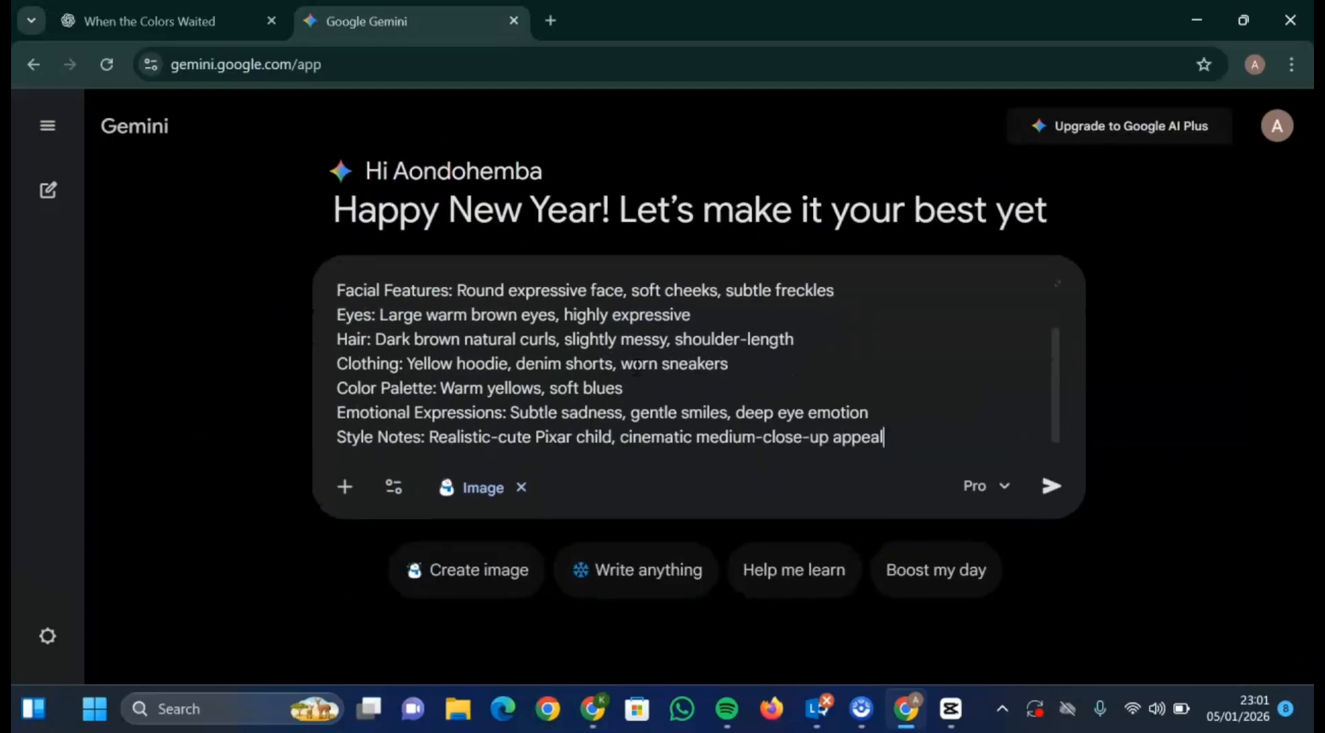
{"action": "key", "text": "Return"}
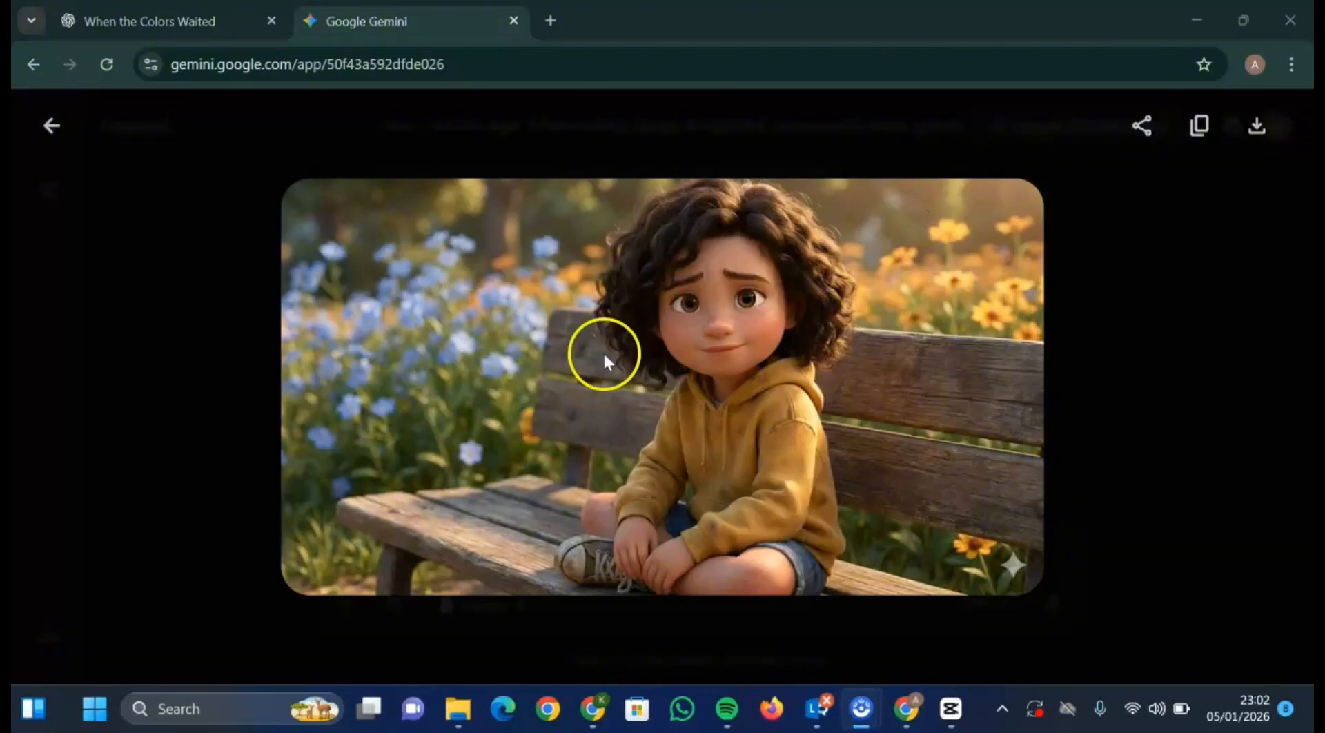
{"action": "left_click", "coordinate": [135, 160]}
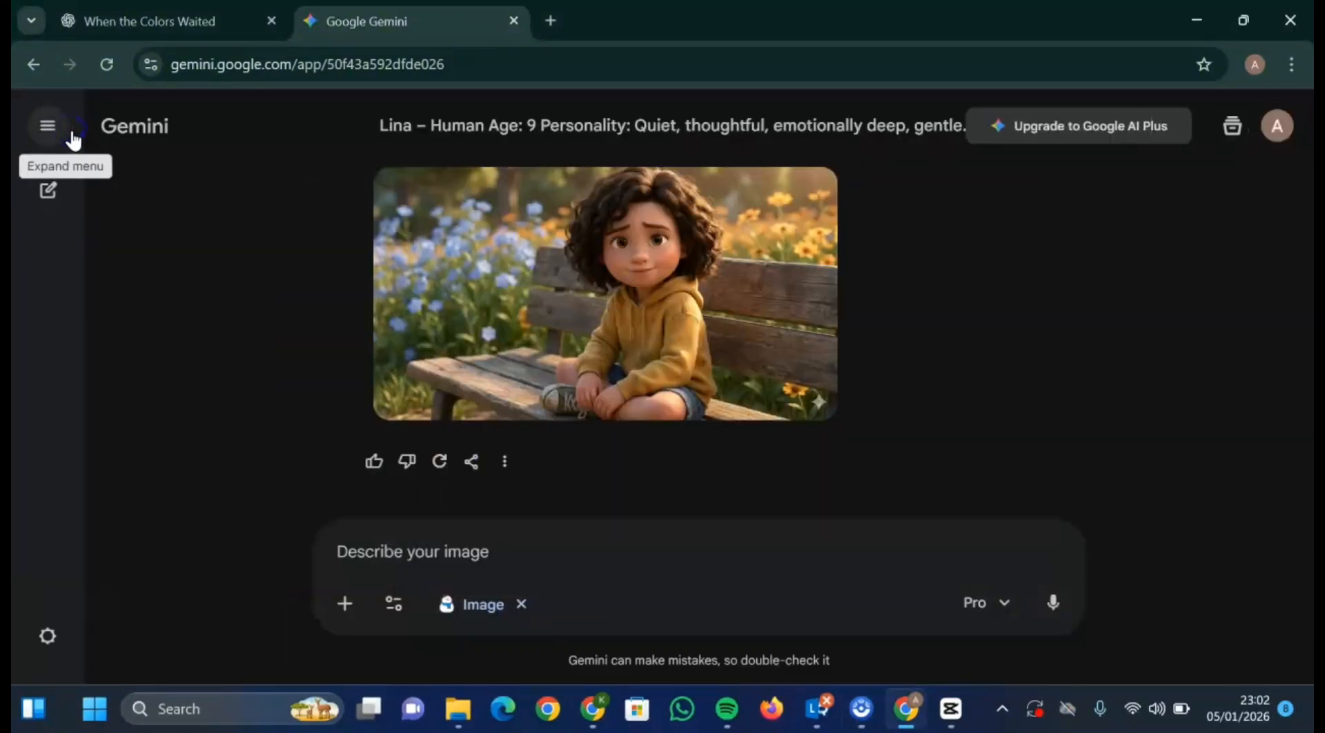
Step: Return to the ChatGPT story and copy the full "Pogo – Animal" character description, including its heading
{"action": "left_click", "coordinate": [184, 18]}
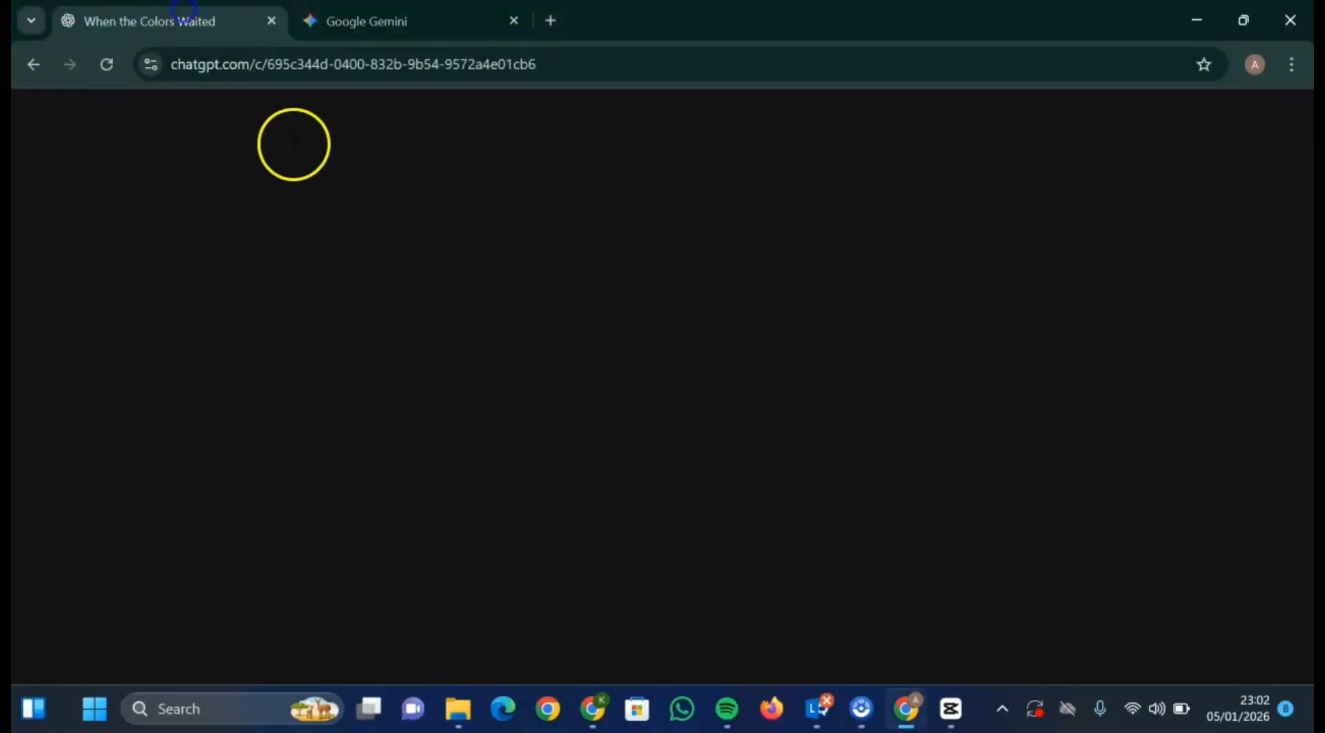
{"action": "left_click", "coordinate": [306, 395]}
{"action": "scroll", "coordinate": [306, 395], "scroll_direction": "down", "scroll_amount": 5}
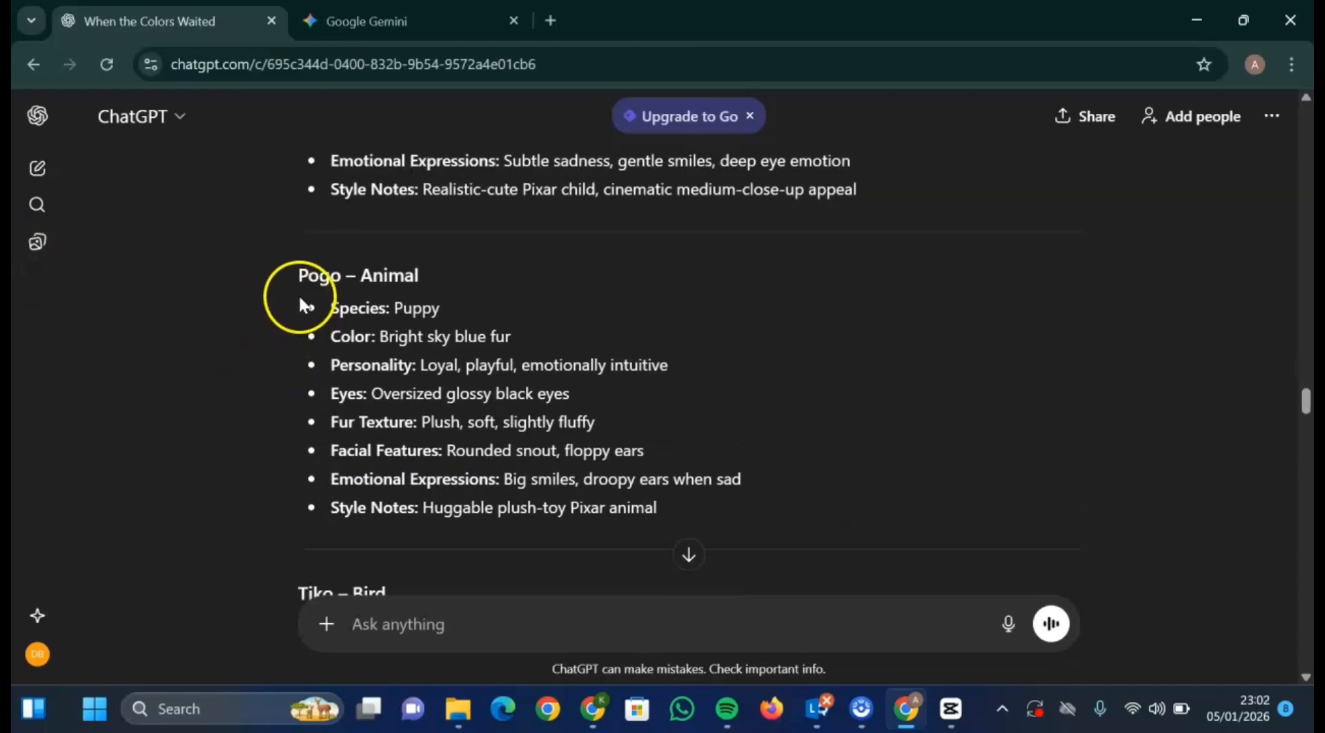
{"action": "left_click_drag", "start_coordinate": [302, 304], "coordinate": [676, 507]}
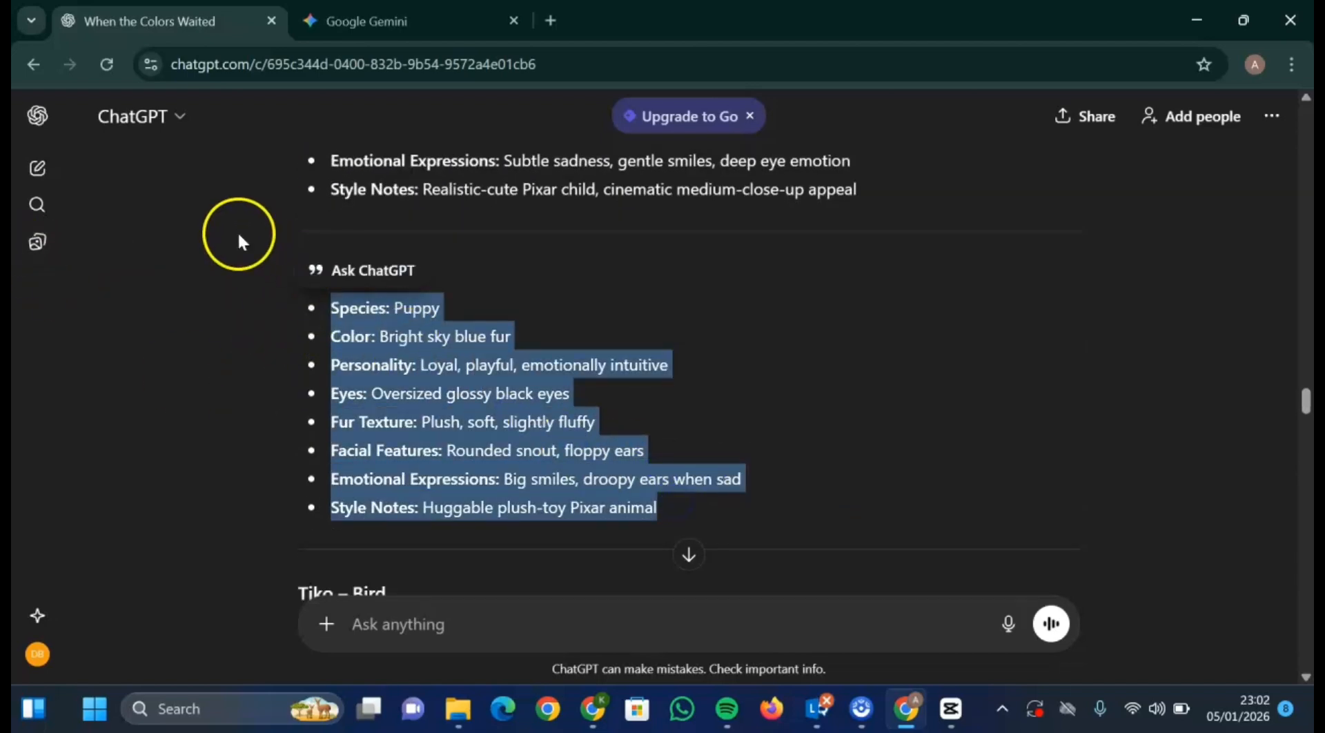
{"action": "left_click_drag", "start_coordinate": [286, 269], "coordinate": [693, 499]}
{"action": "key", "text": "ctrl+c"}
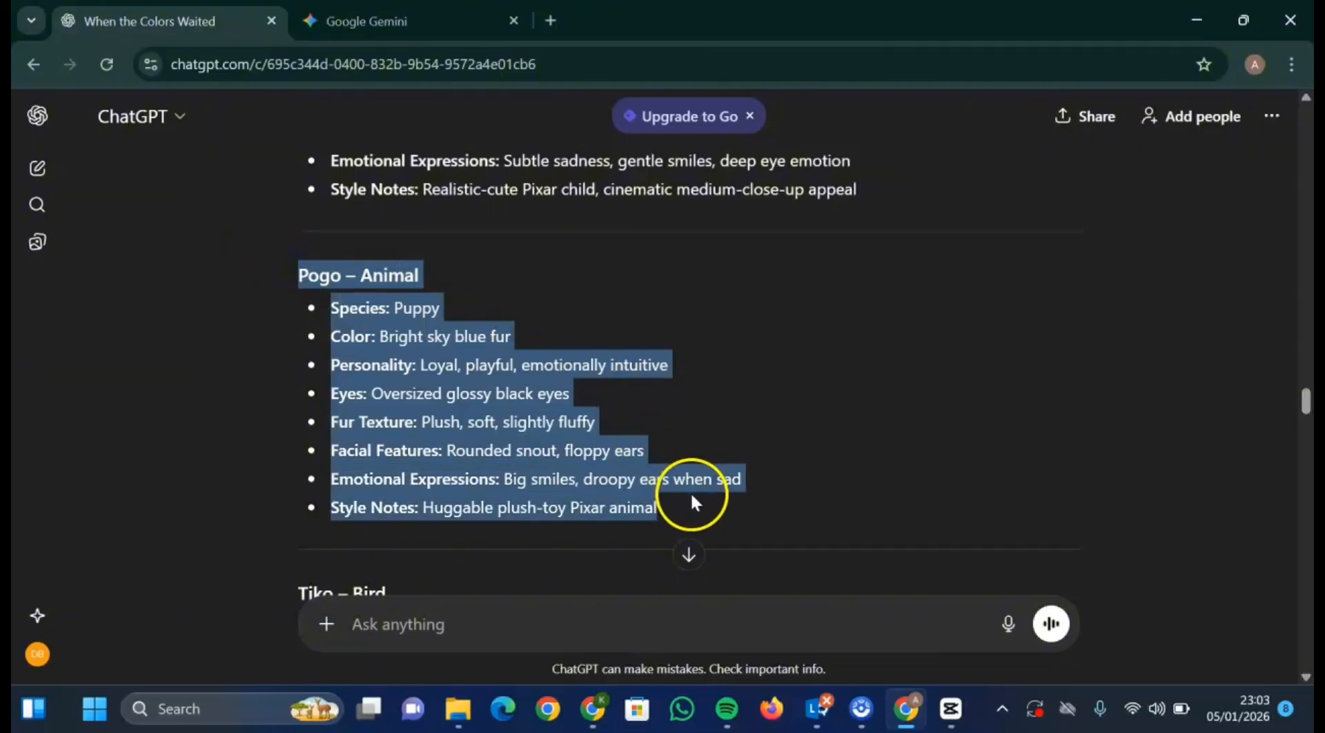
Step: Generate Pogo's image in Gemini from the copied description, download it at full size and close the preview
{"action": "left_click", "coordinate": [422, 31]}
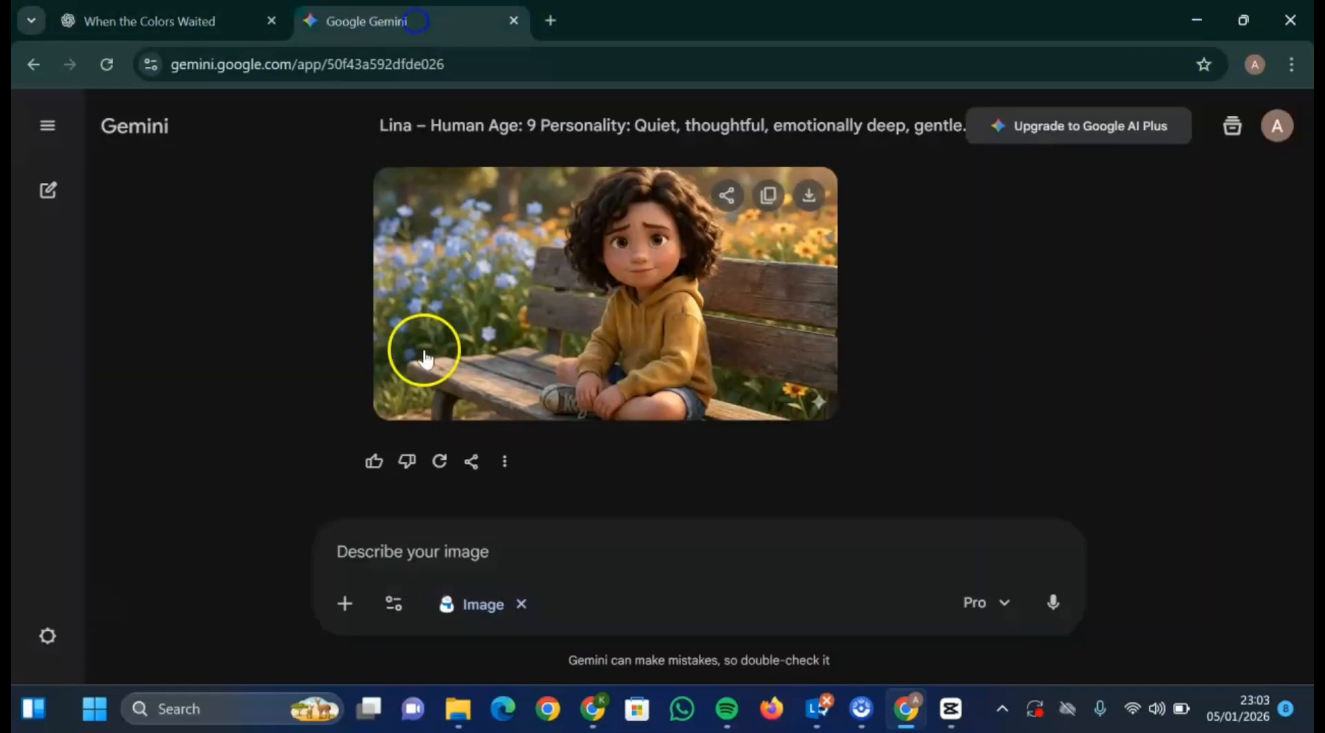
{"action": "left_click", "coordinate": [458, 528]}
{"action": "key", "text": "ctrl+v"}
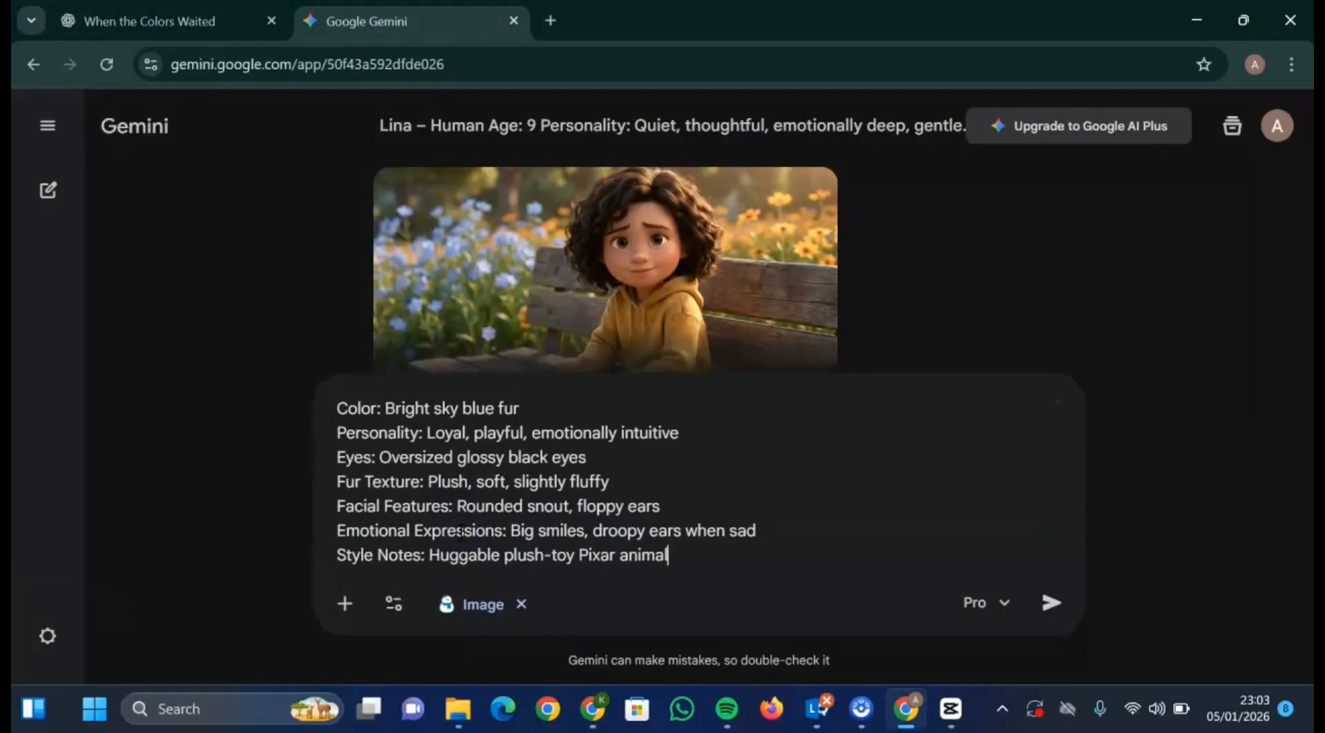
{"action": "key", "text": "Return"}
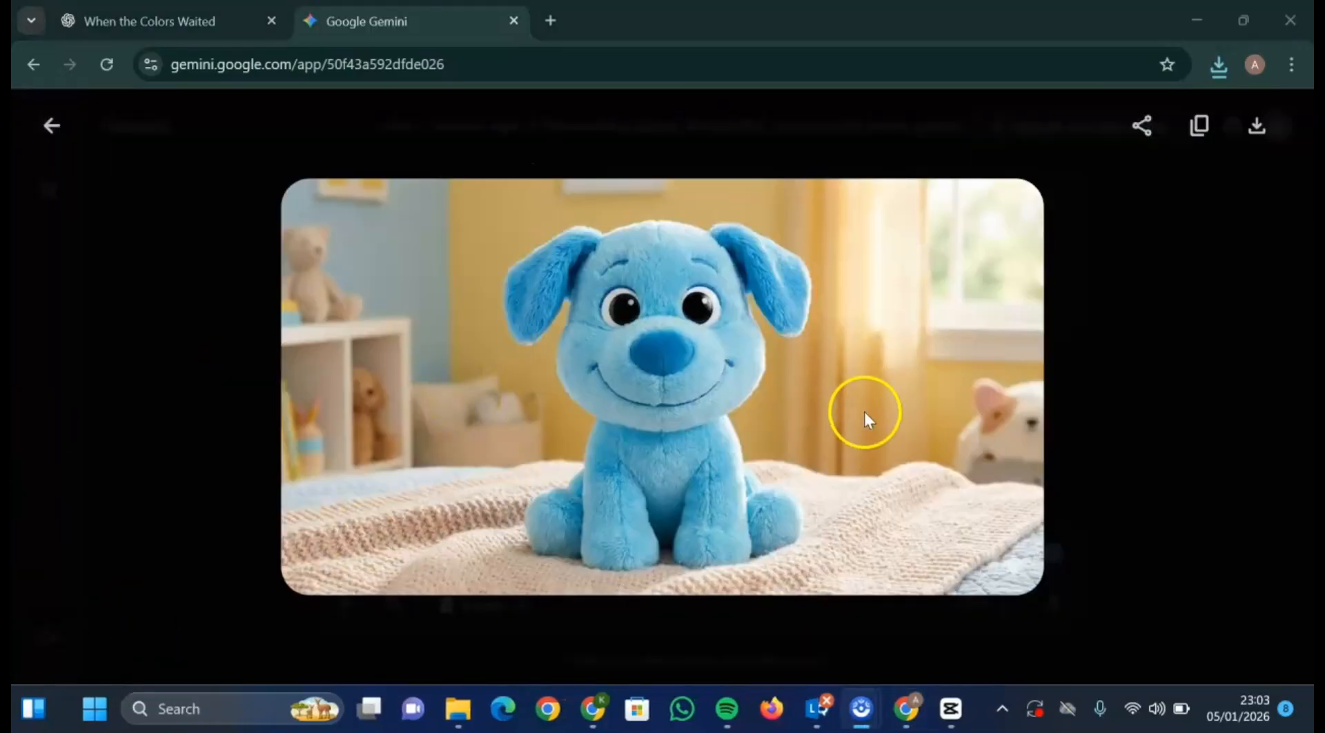
{"action": "left_click", "coordinate": [1250, 147]}
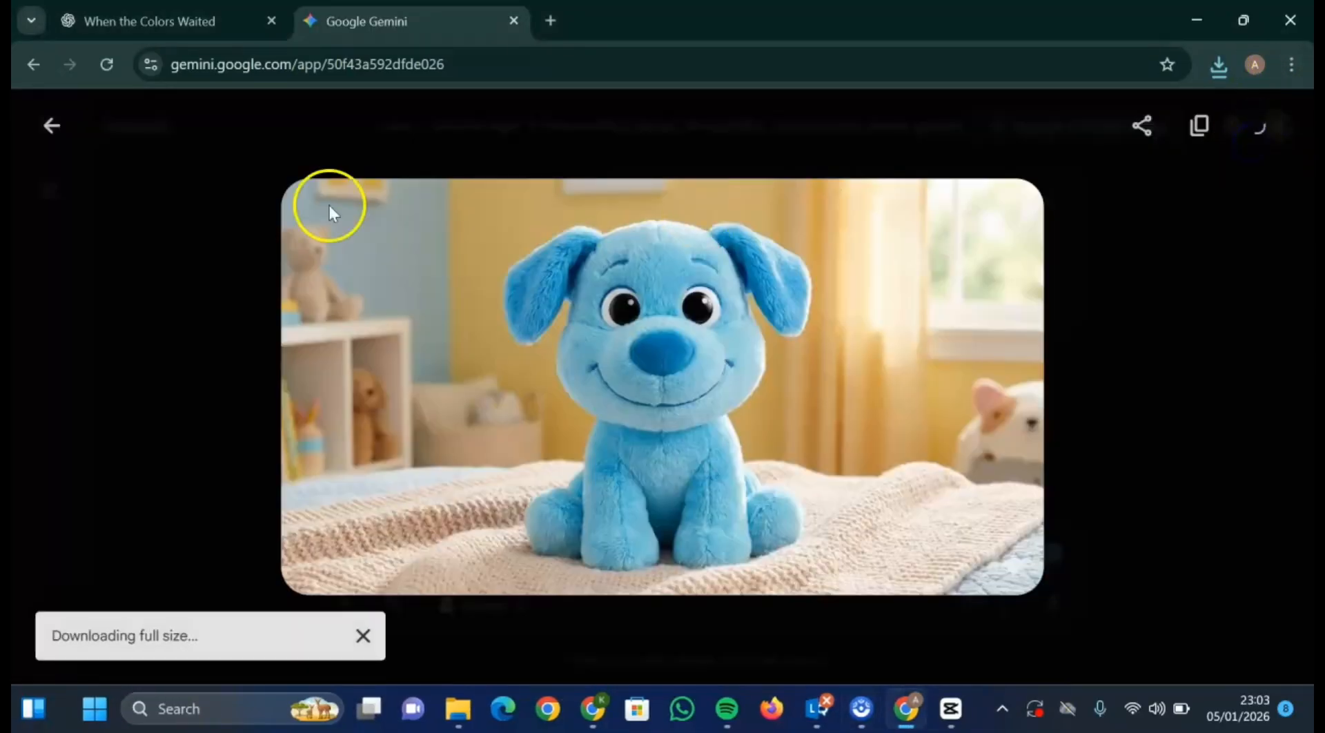
{"action": "left_click", "coordinate": [44, 124]}
Step: Return to the ChatGPT story and copy the full "Tiko – Bird" character description
{"action": "left_click", "coordinate": [152, 21]}
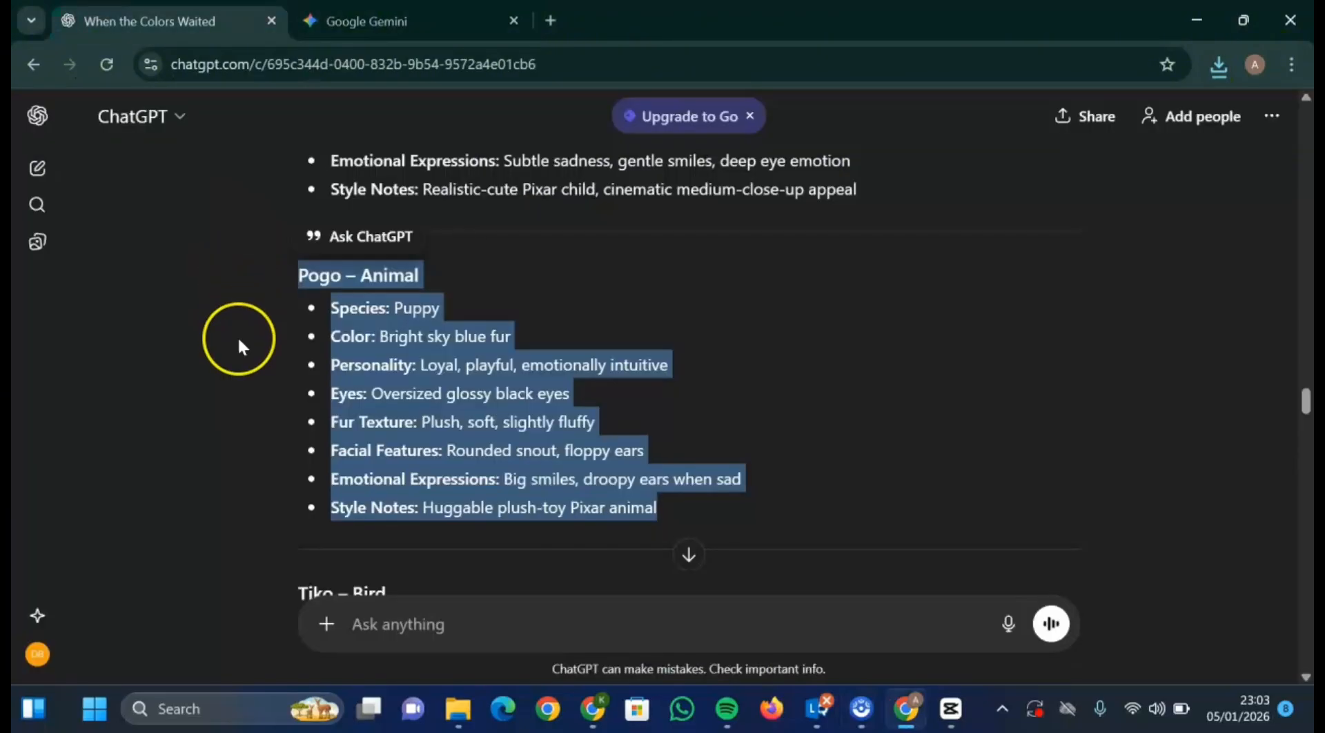
{"action": "scroll", "coordinate": [239, 345], "scroll_direction": "down", "scroll_amount": 5}
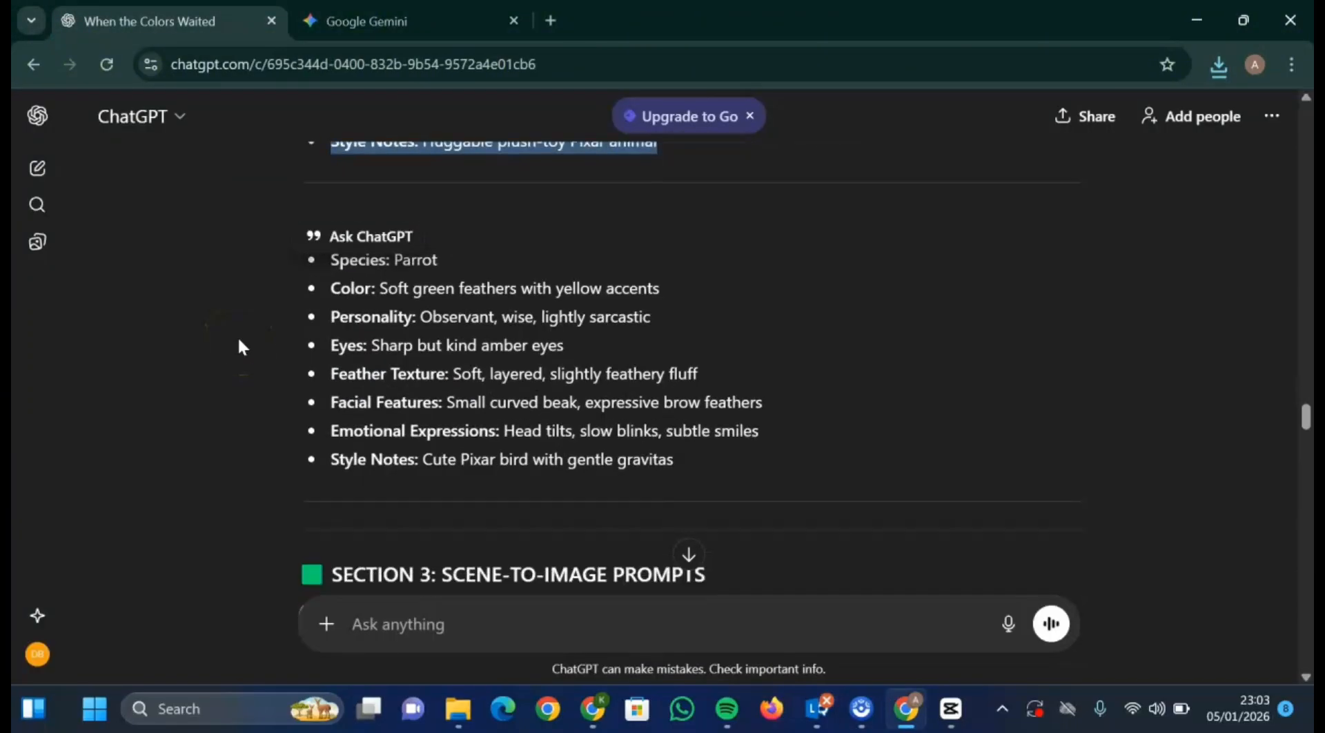
{"action": "left_click_drag", "start_coordinate": [276, 229], "coordinate": [705, 478]}
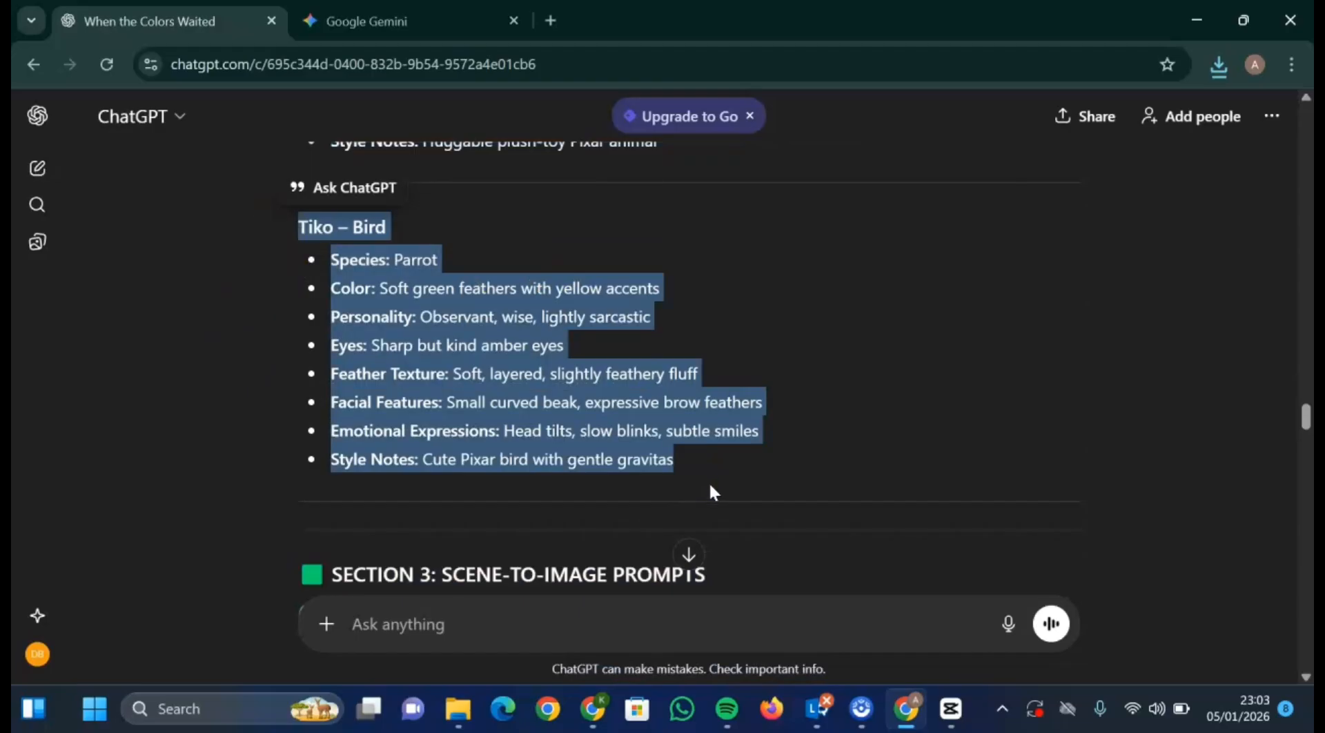
Step: Generate Tiko's image in Gemini from the copied description and download it at full size
{"action": "left_click", "coordinate": [359, 21]}
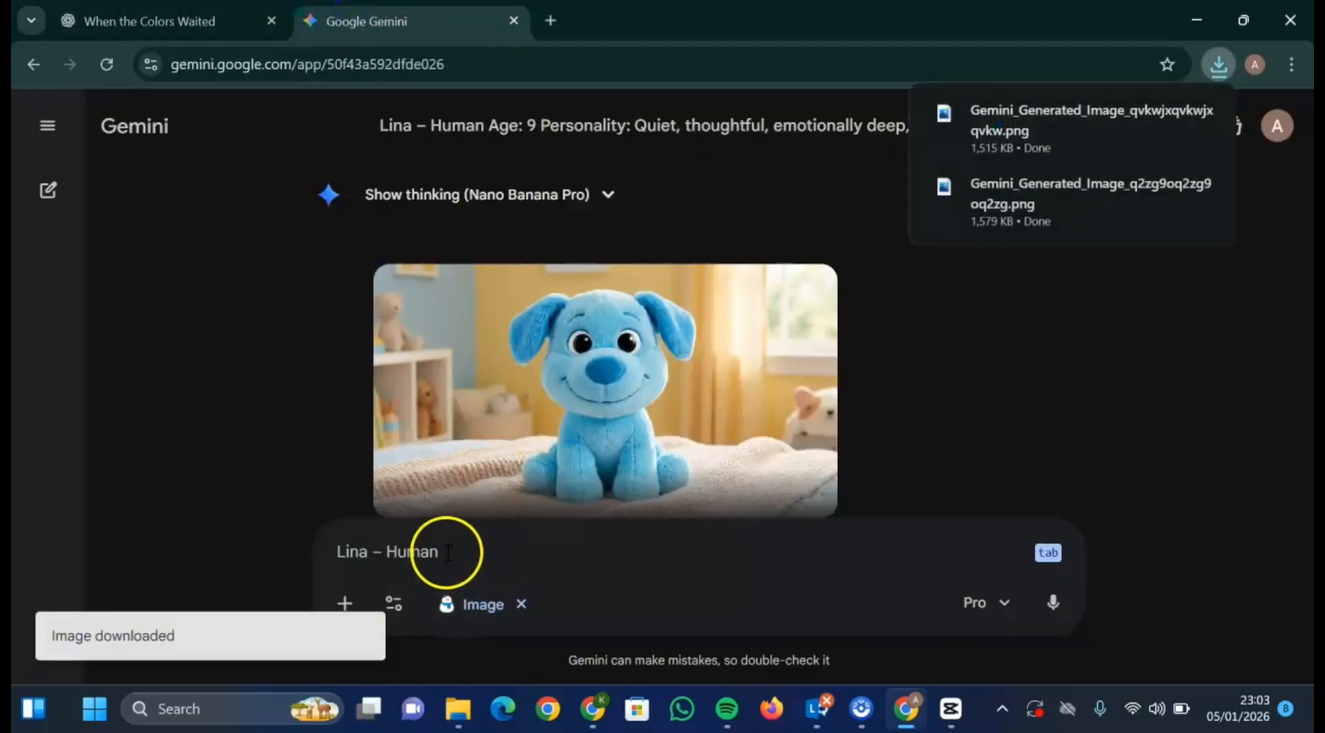
{"action": "key", "text": "ctrl+v"}
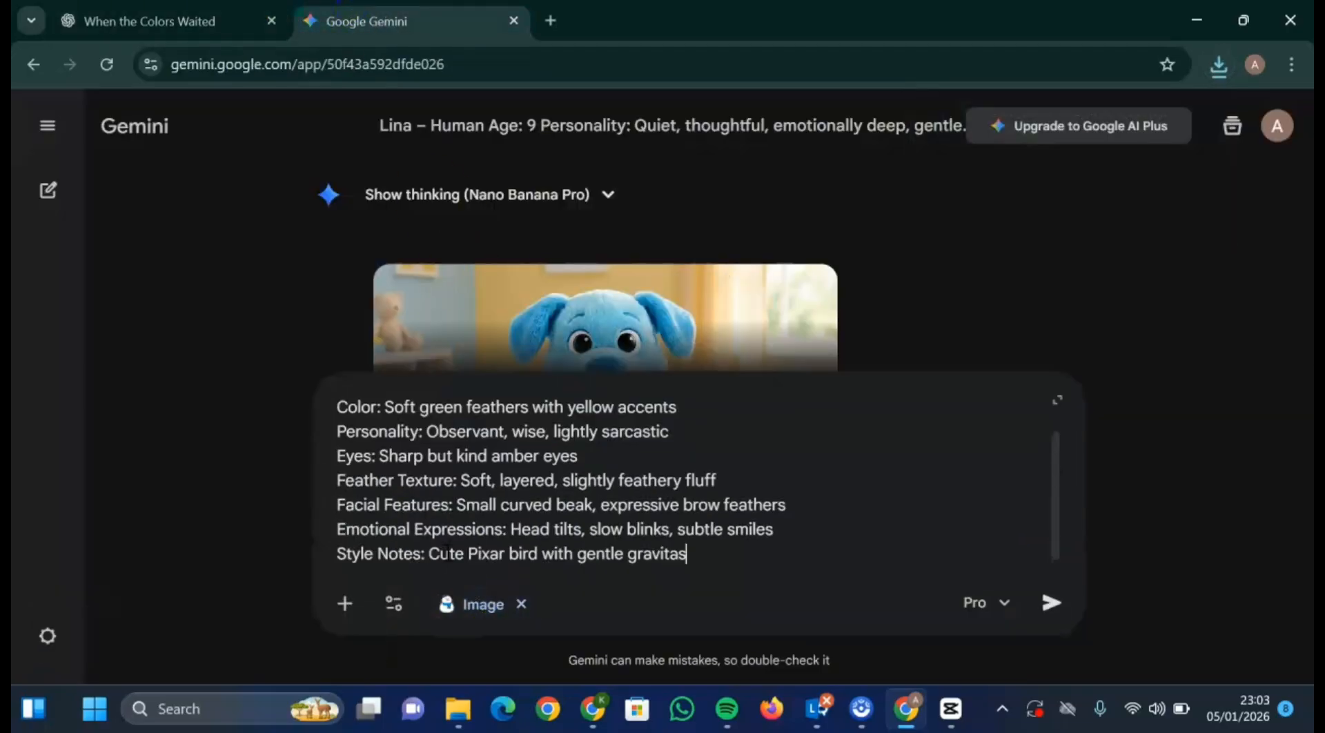
{"action": "key", "text": "Return"}
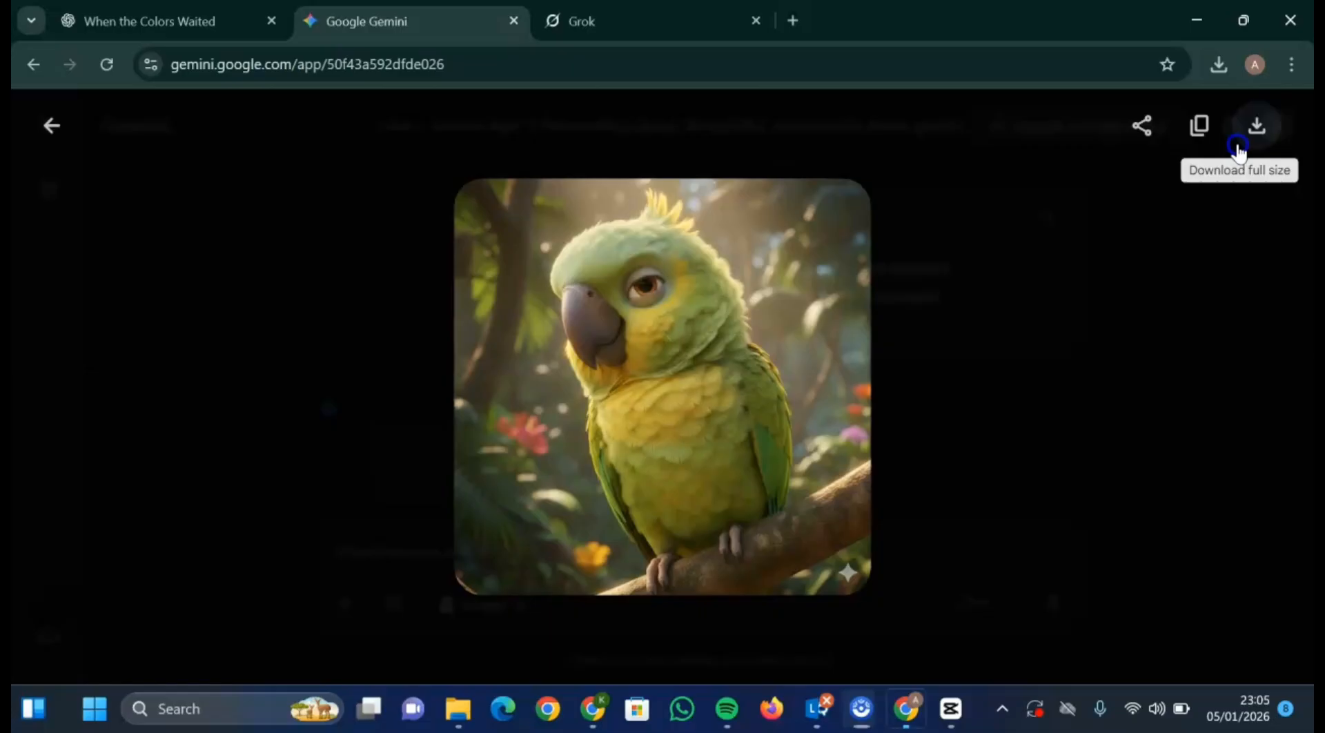
{"action": "left_click", "coordinate": [1256, 126]}
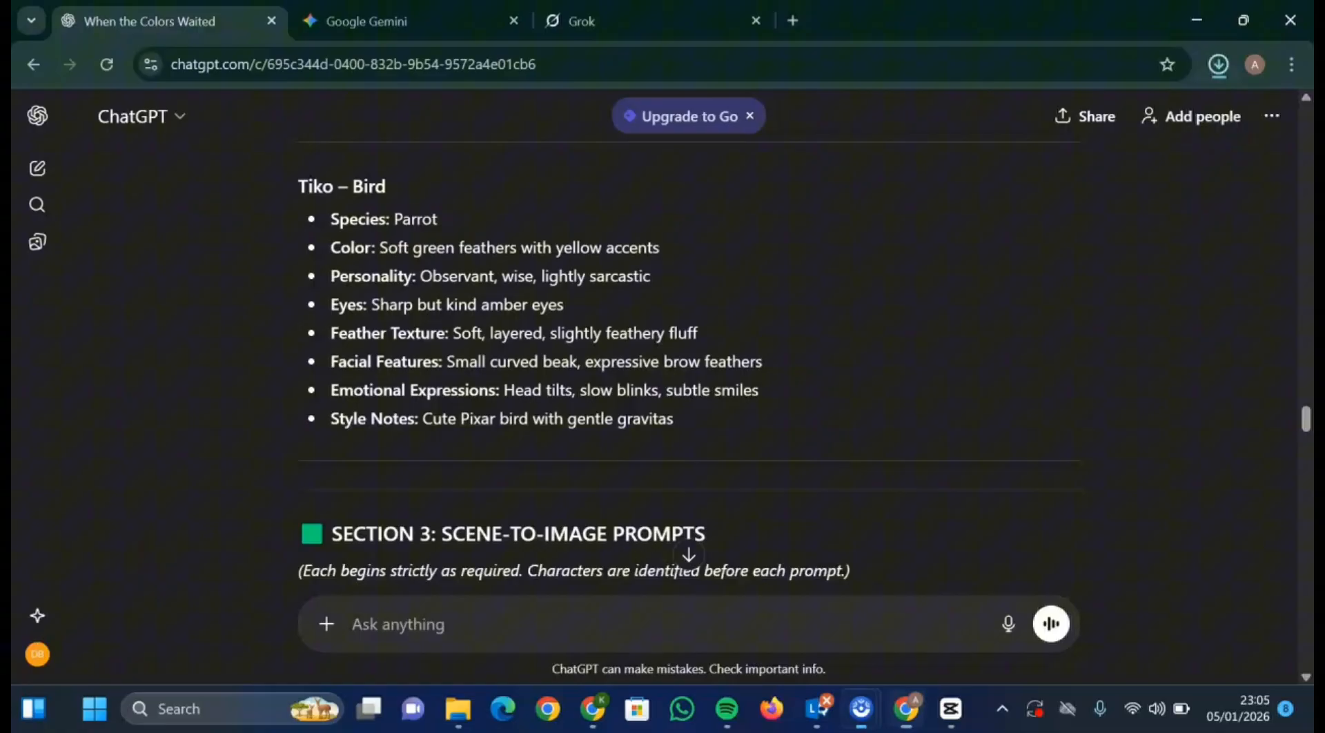
Step: Copy the Scene 1 "Medium Shot of Lina" image prompt from Section 3 of the ChatGPT story
{"action": "scroll", "coordinate": [131, 386], "scroll_direction": "down", "scroll_amount": 4}
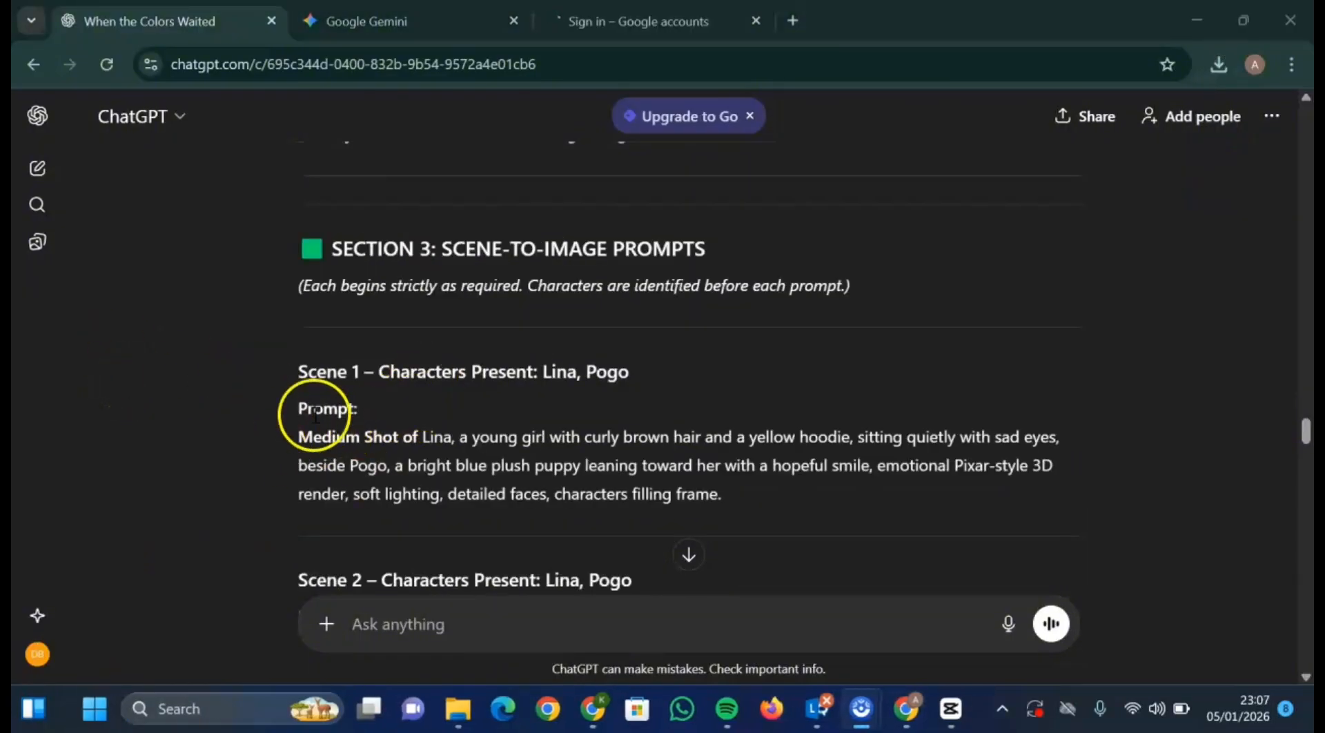
{"action": "left_click_drag", "start_coordinate": [292, 435], "coordinate": [734, 494]}
{"action": "key", "text": "ctrl+c"}
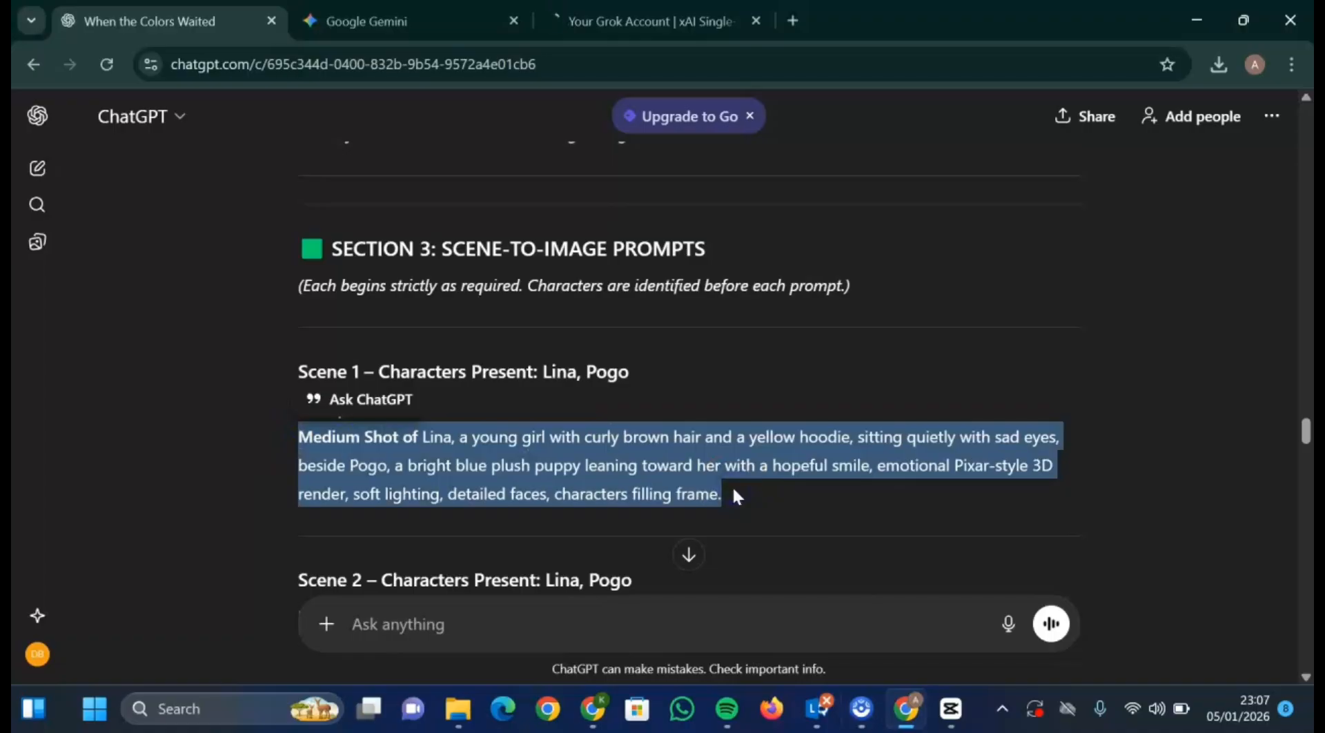
Step: Generate the Scene 1 image in Gemini with the Thinking model from the copied prompt, download it at full size and close the preview
{"action": "left_click", "coordinate": [422, 20]}
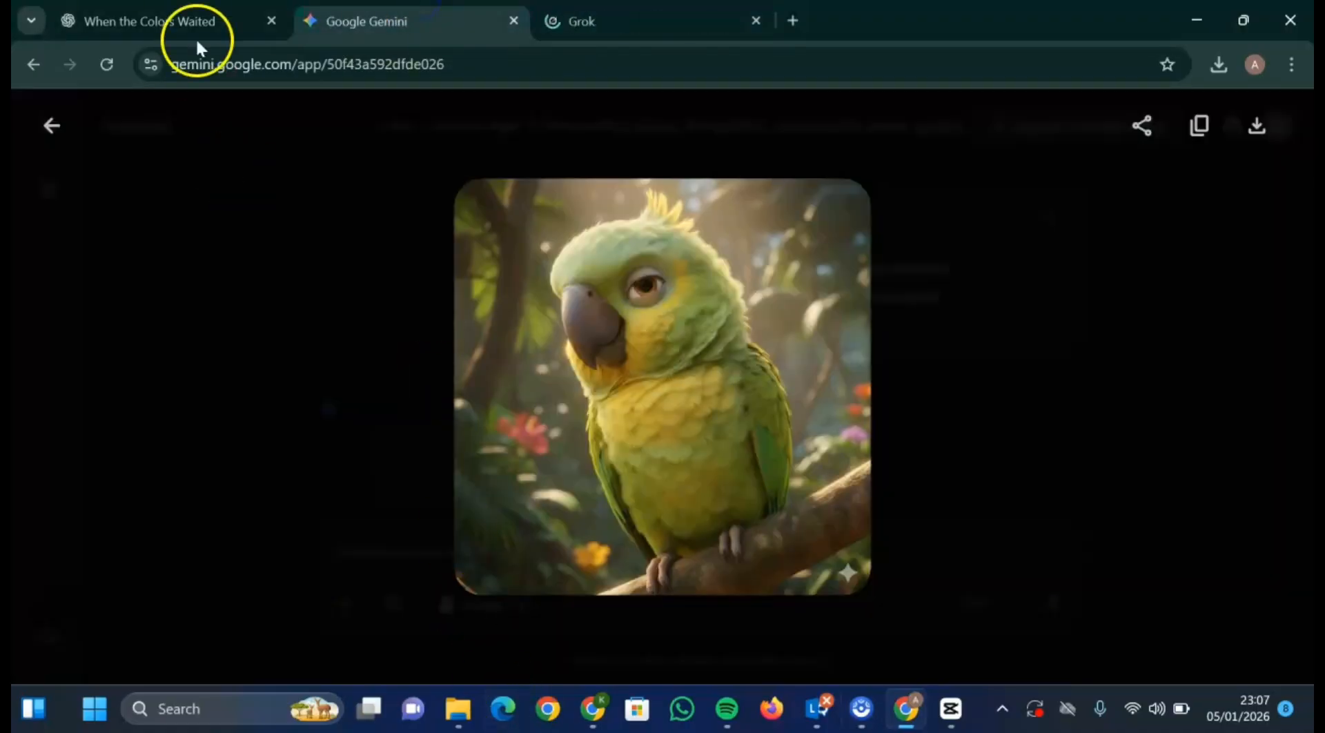
{"action": "left_click", "coordinate": [52, 125]}
{"action": "key", "text": "ctrl+v"}
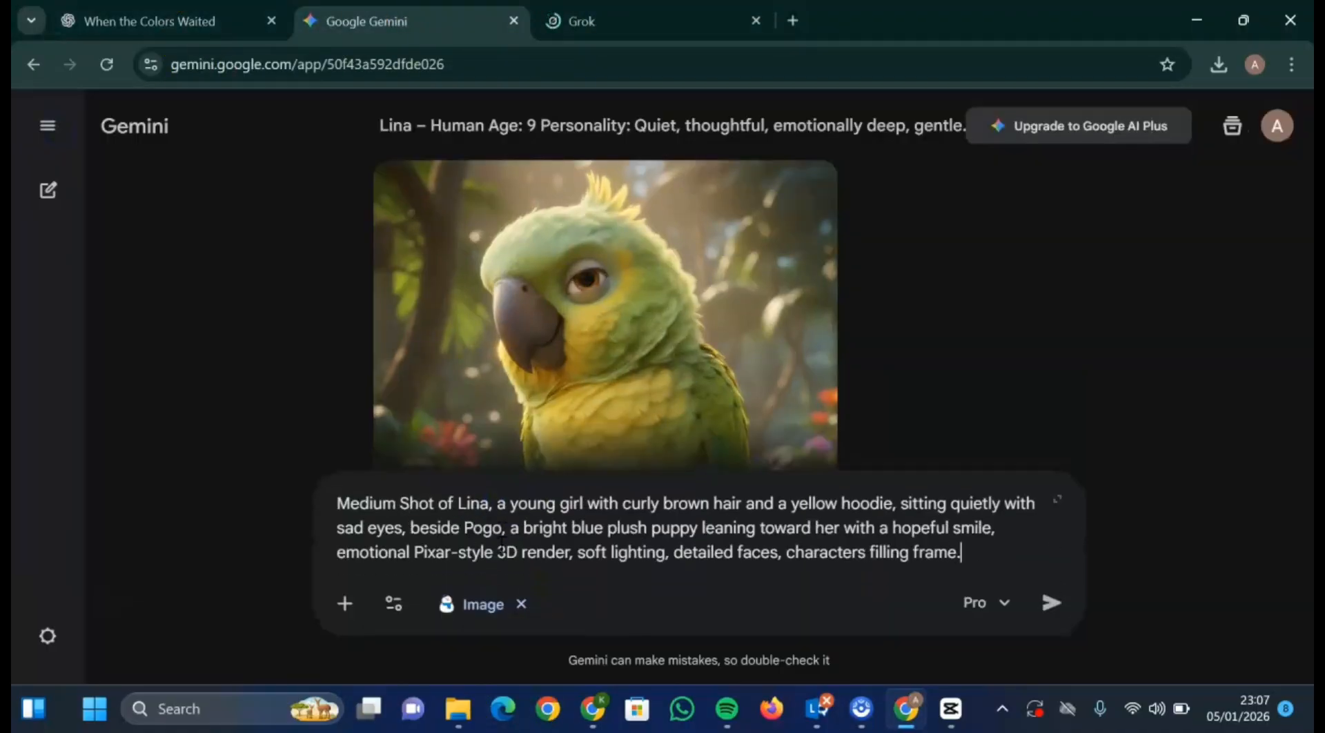
{"action": "left_click", "coordinate": [1004, 614]}
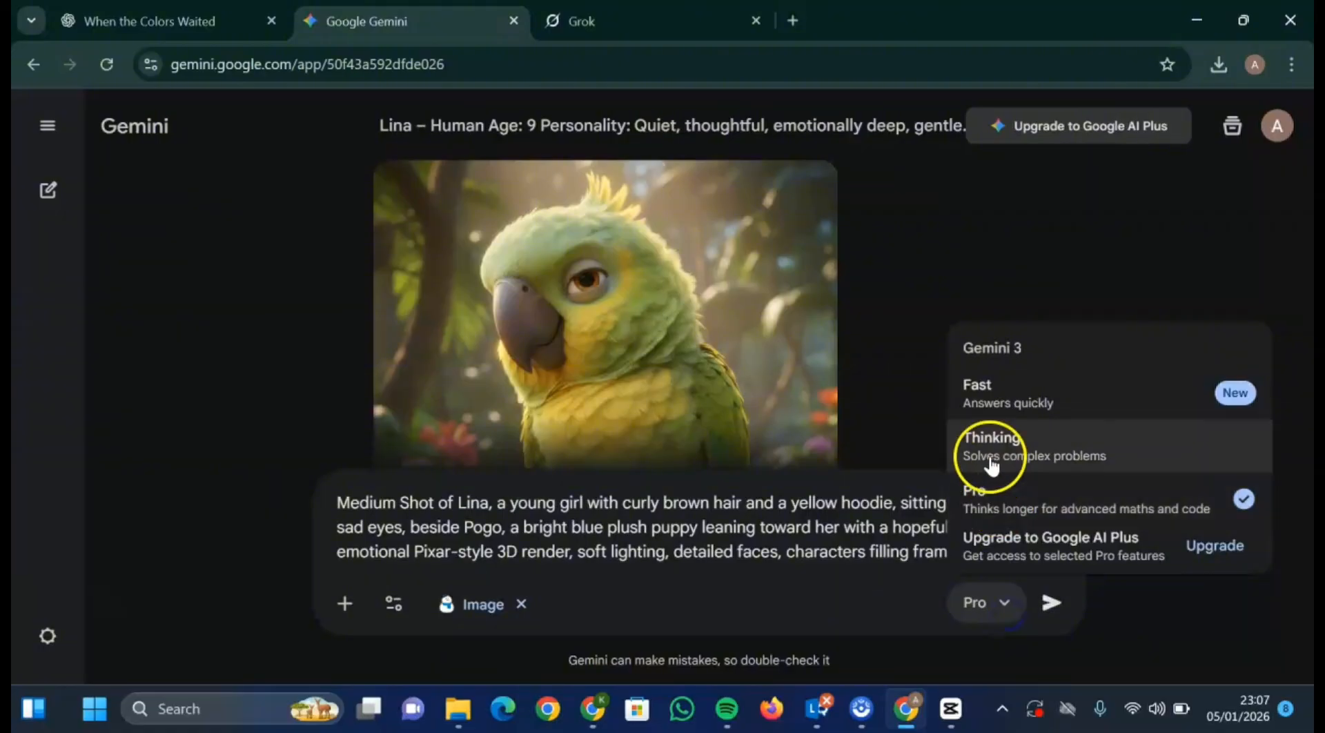
{"action": "left_click", "coordinate": [986, 447]}
{"action": "left_click", "coordinate": [1046, 596]}
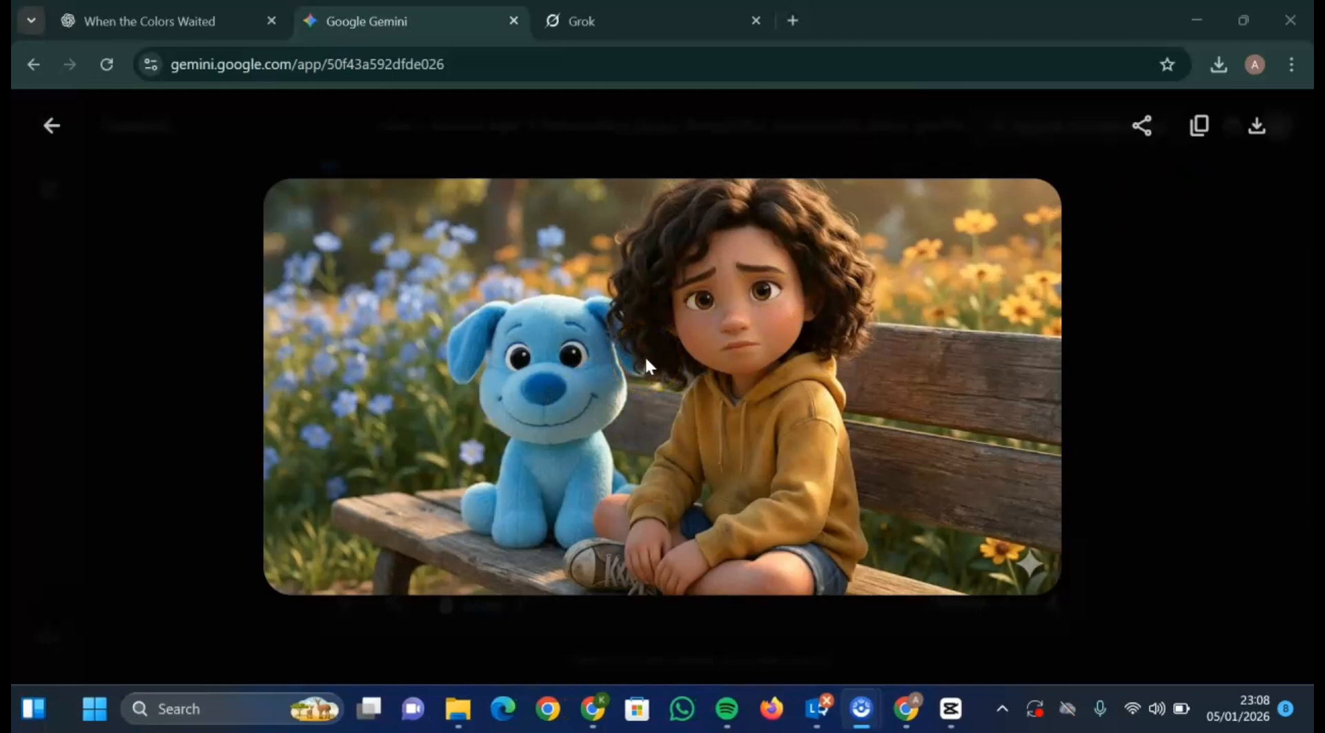
{"action": "left_click", "coordinate": [1257, 125]}
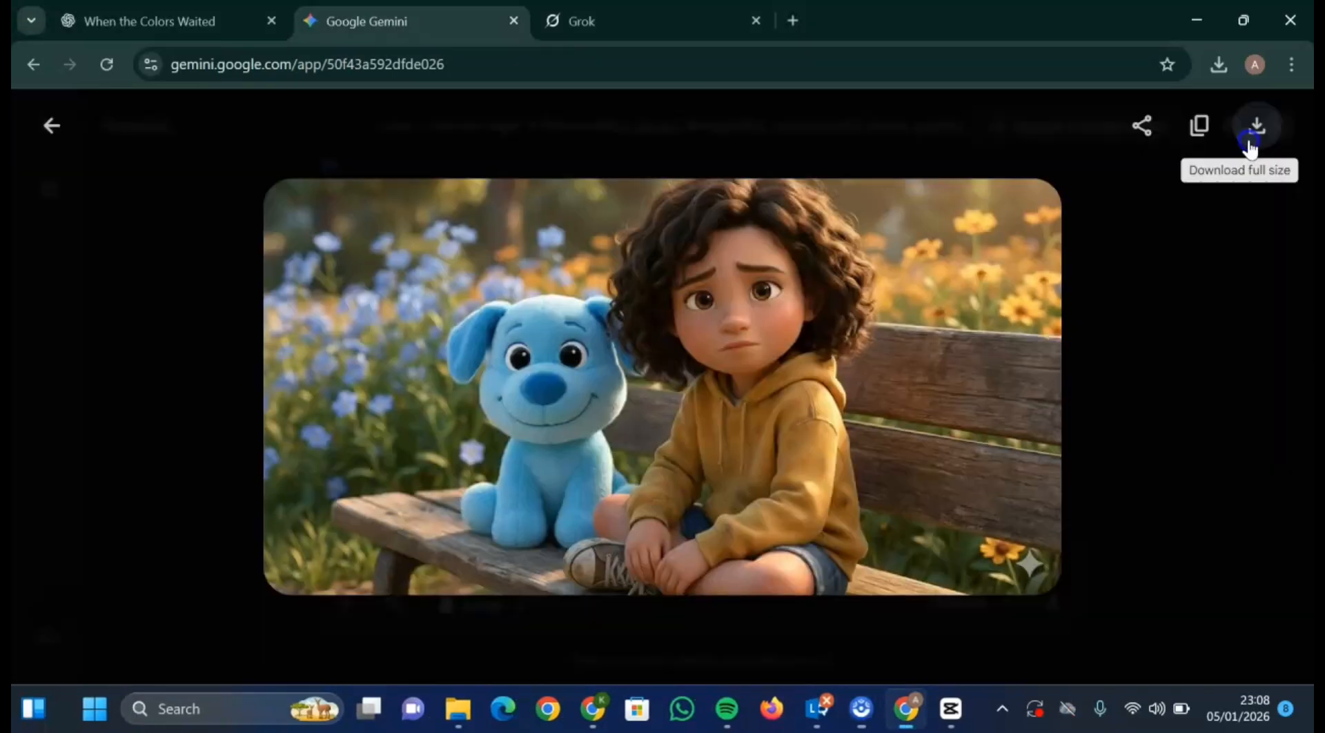
{"action": "left_click", "coordinate": [47, 121]}
Step: Return to the ChatGPT story and copy the Scene 2 "Close-up of Lina smiling shyly" image prompt
{"action": "left_click", "coordinate": [153, 21]}
{"action": "left_click", "coordinate": [263, 416]}
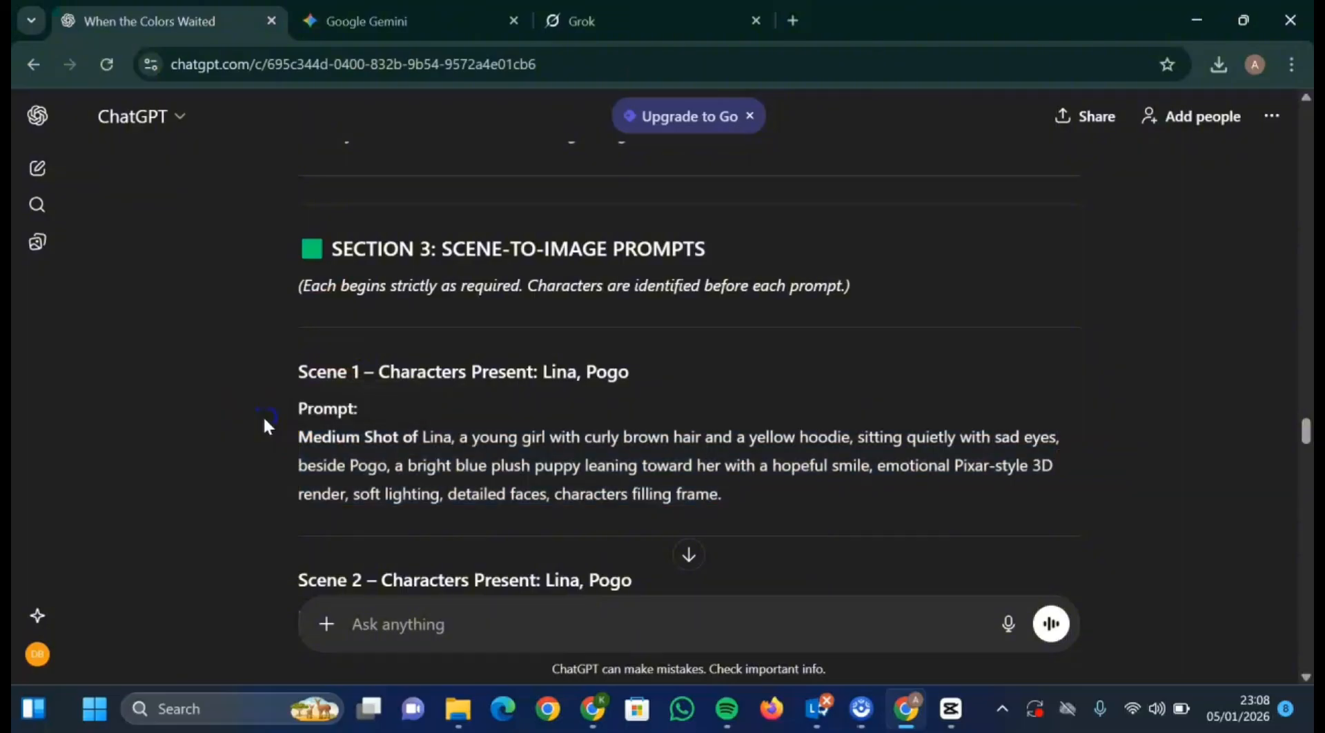
{"action": "scroll", "coordinate": [265, 417], "scroll_direction": "down", "scroll_amount": 4}
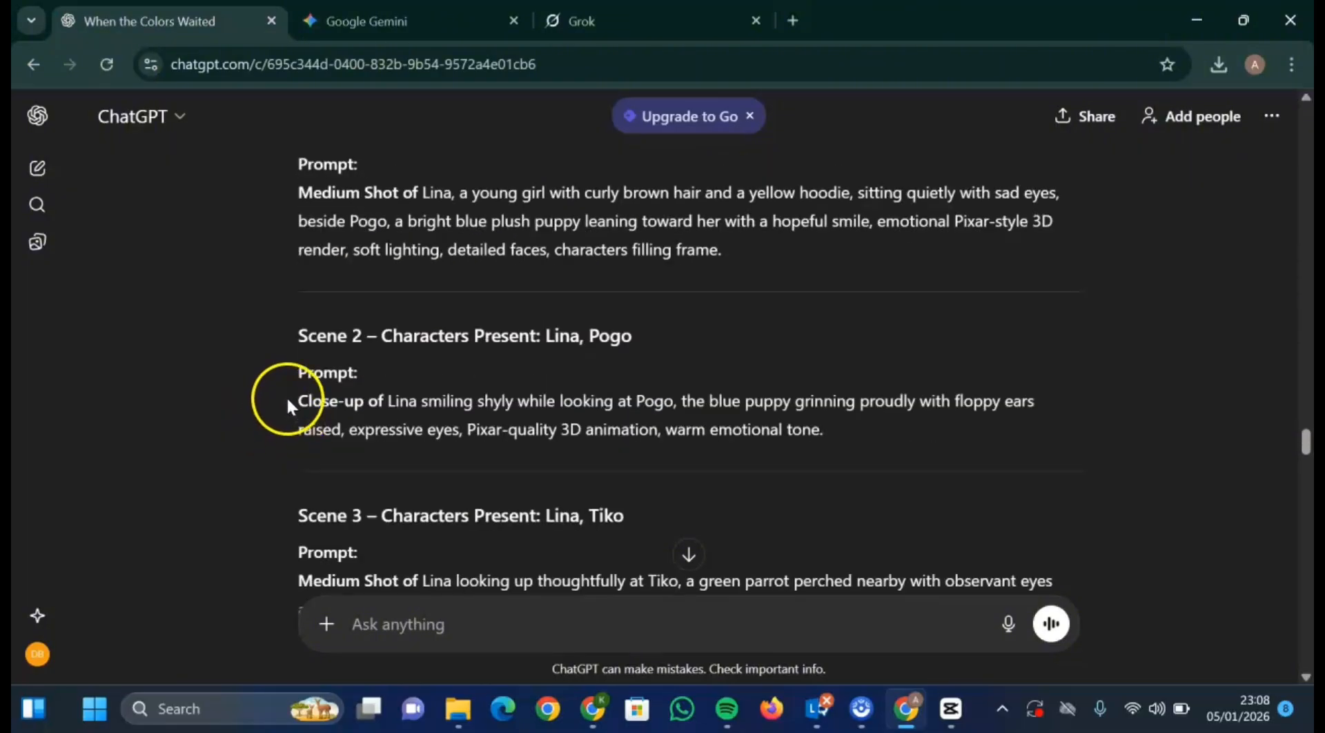
{"action": "left_click_drag", "start_coordinate": [287, 397], "coordinate": [794, 435]}
{"action": "key", "text": "ctrl+c"}
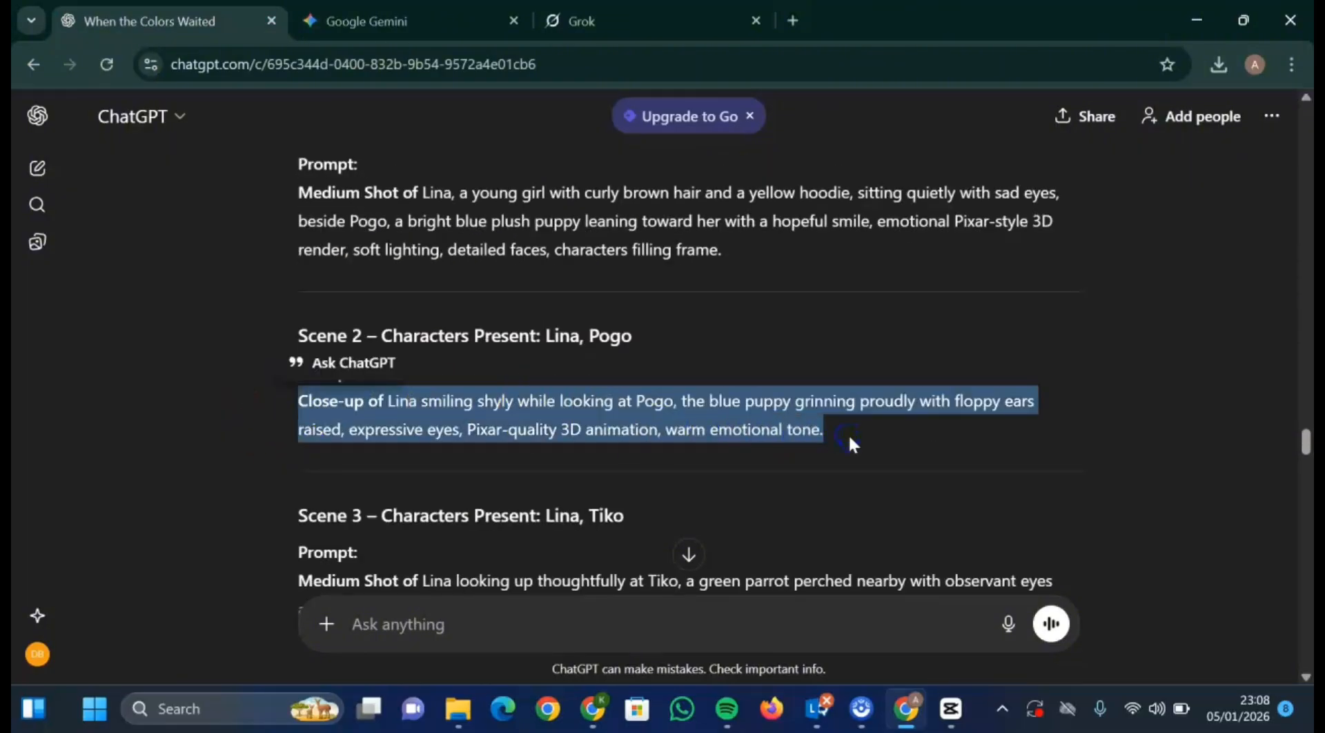
Step: Generate the Scene 2 image in Gemini from the copied close-up prompt
{"action": "left_click", "coordinate": [441, 21]}
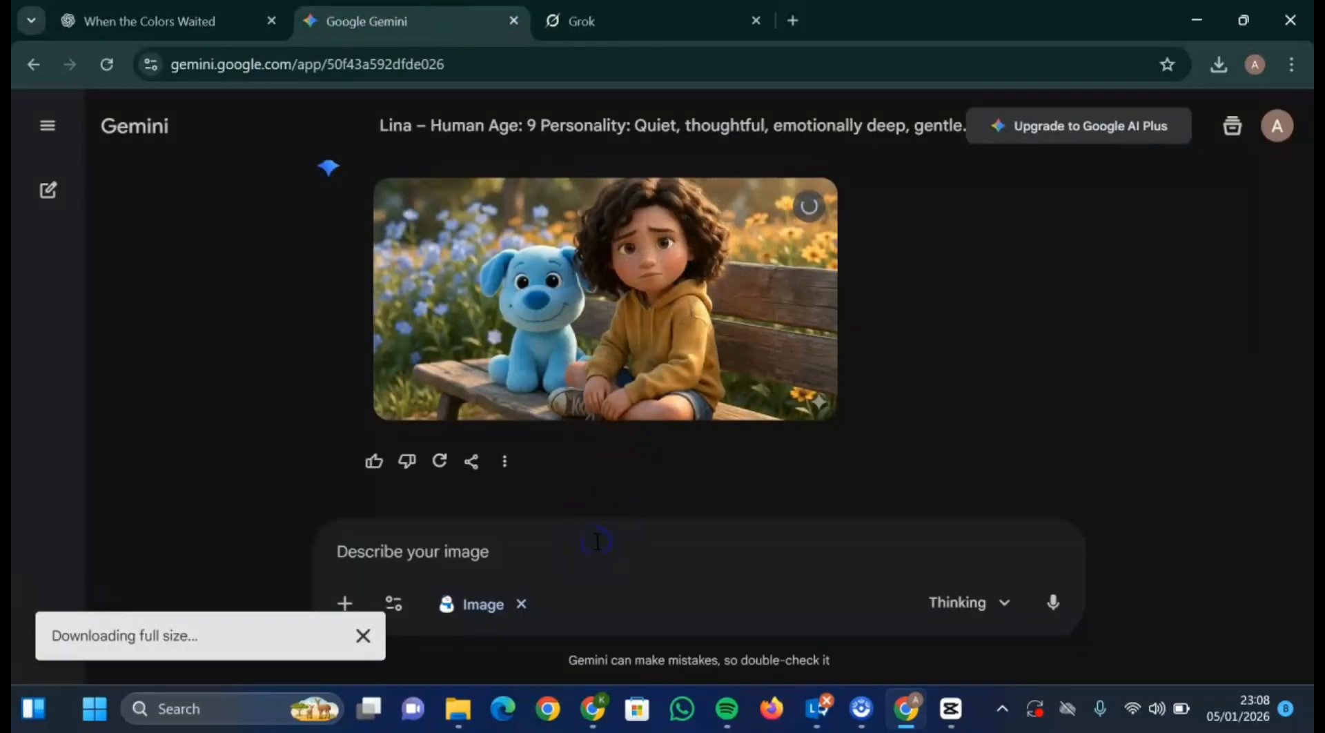
{"action": "key", "text": "ctrl+v"}
{"action": "key", "text": "Return"}
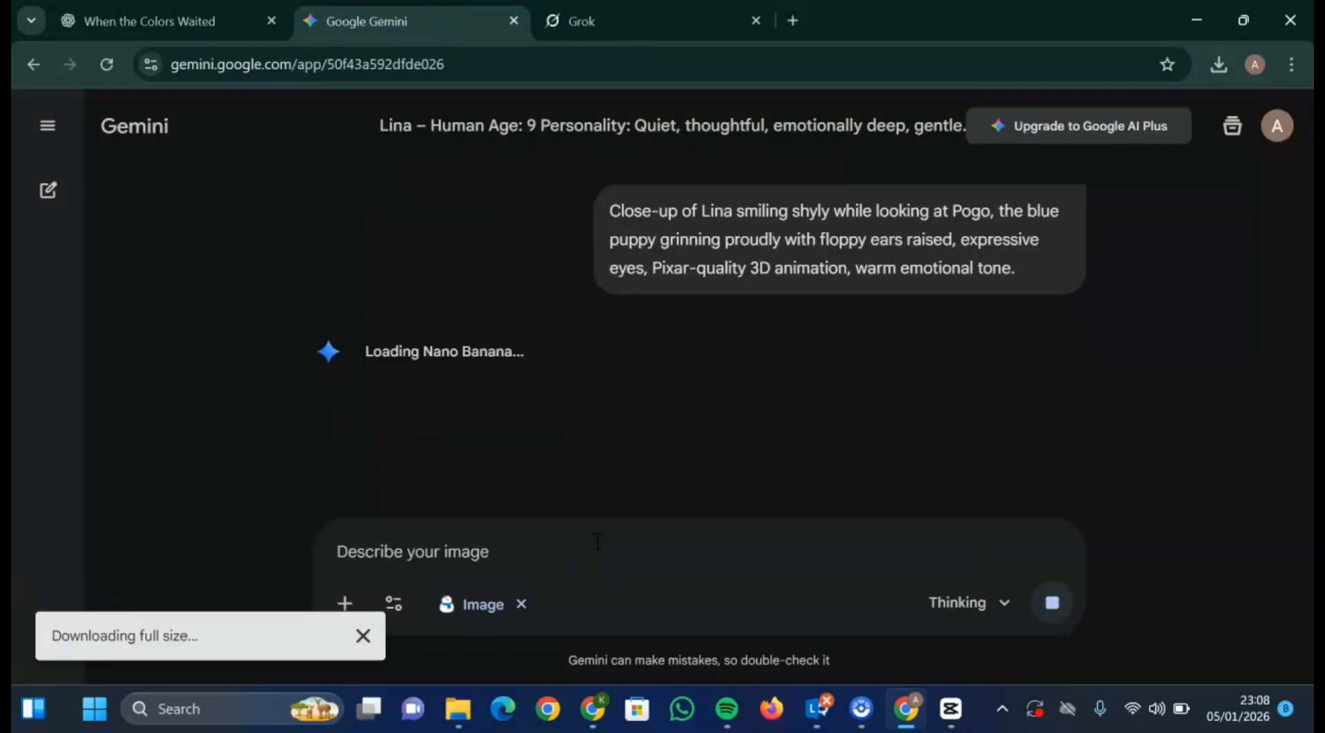
{"action": "left_click", "coordinate": [806, 573]}
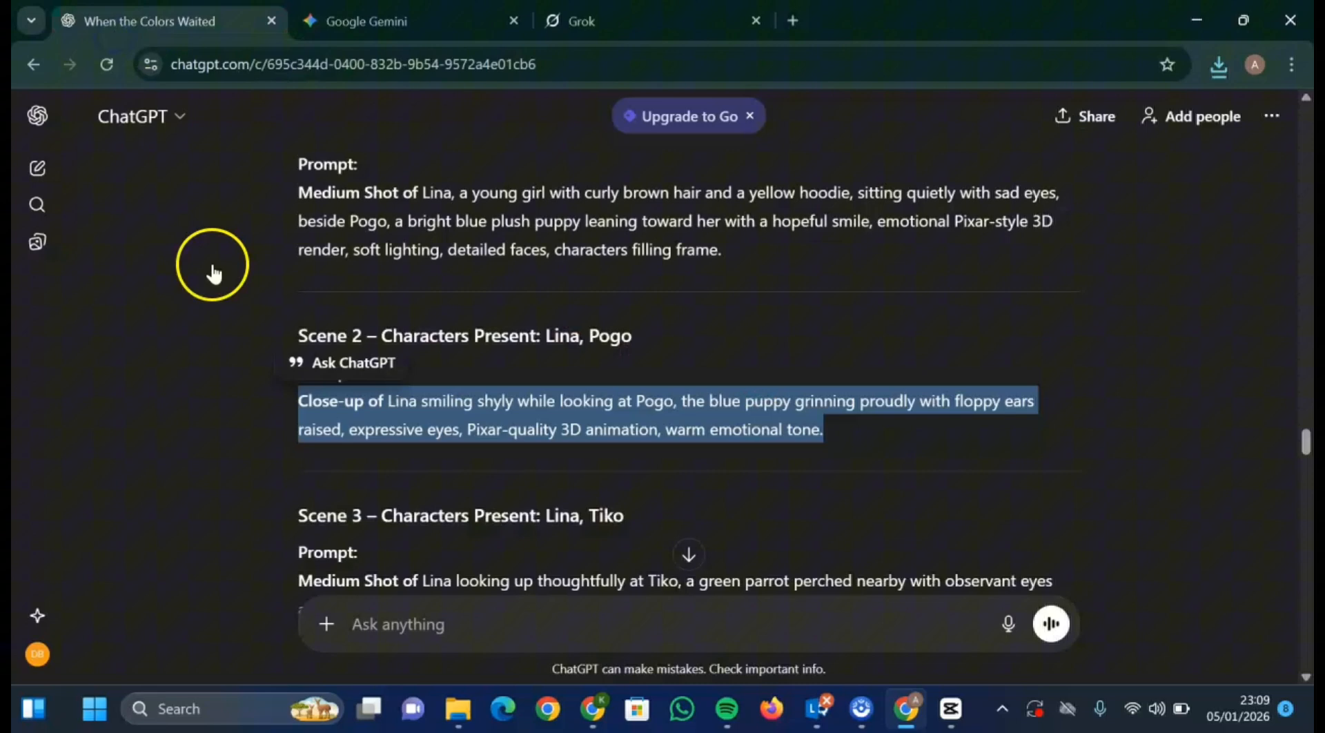
Step: Copy the Scene 3 "Medium Shot of Lina looking up thoughtfully at Tiko" image prompt from the ChatGPT story
{"action": "scroll", "coordinate": [242, 455], "scroll_direction": "down", "scroll_amount": 3}
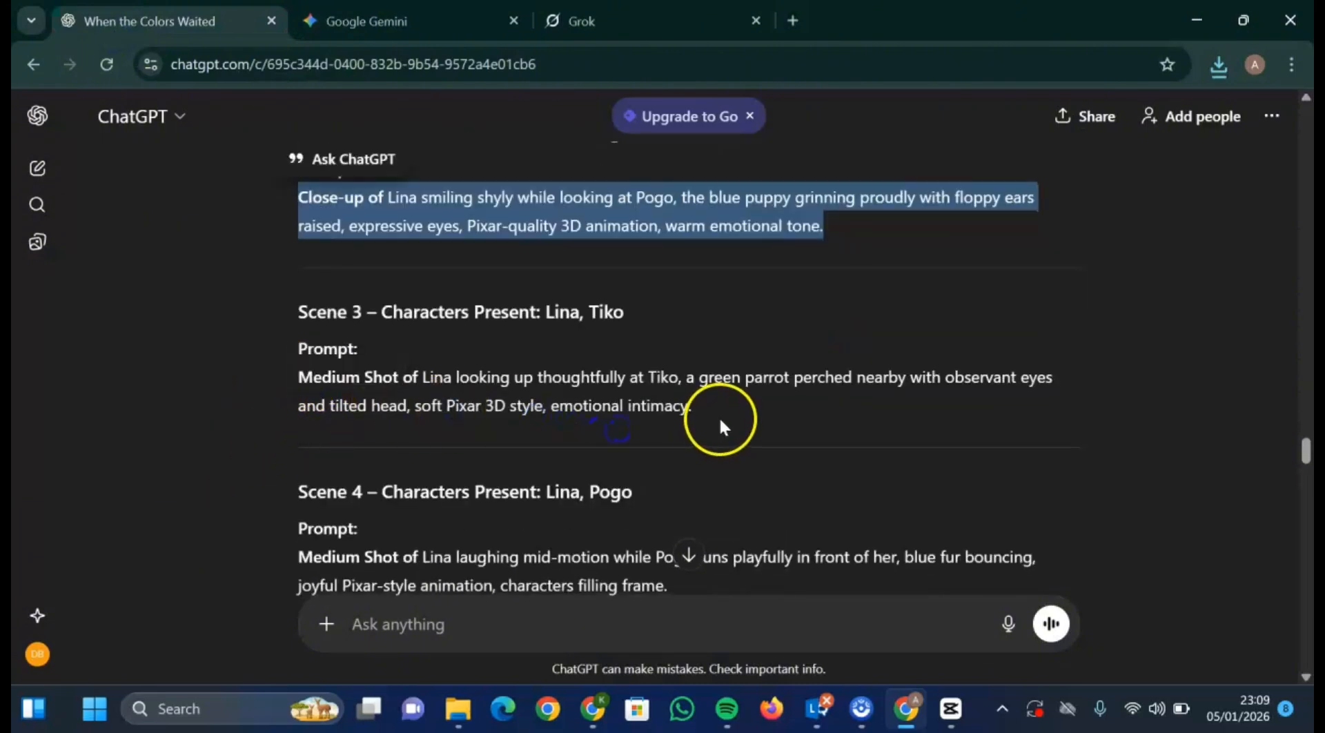
{"action": "left_click_drag", "start_coordinate": [718, 411], "coordinate": [249, 378]}
{"action": "key", "text": "ctrl+c"}
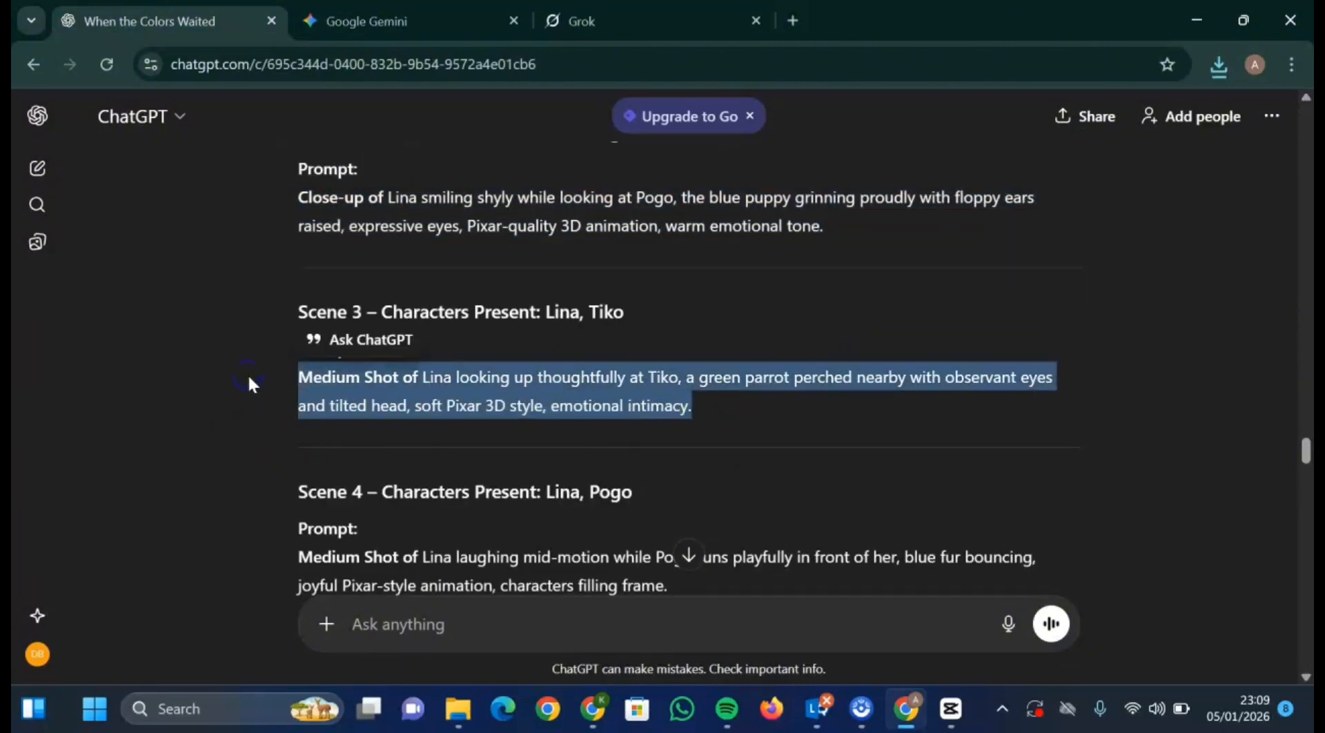
Step: Generate the Scene 3 image of Lina and Tiko in Gemini from the copied prompt
{"action": "left_click", "coordinate": [381, 24]}
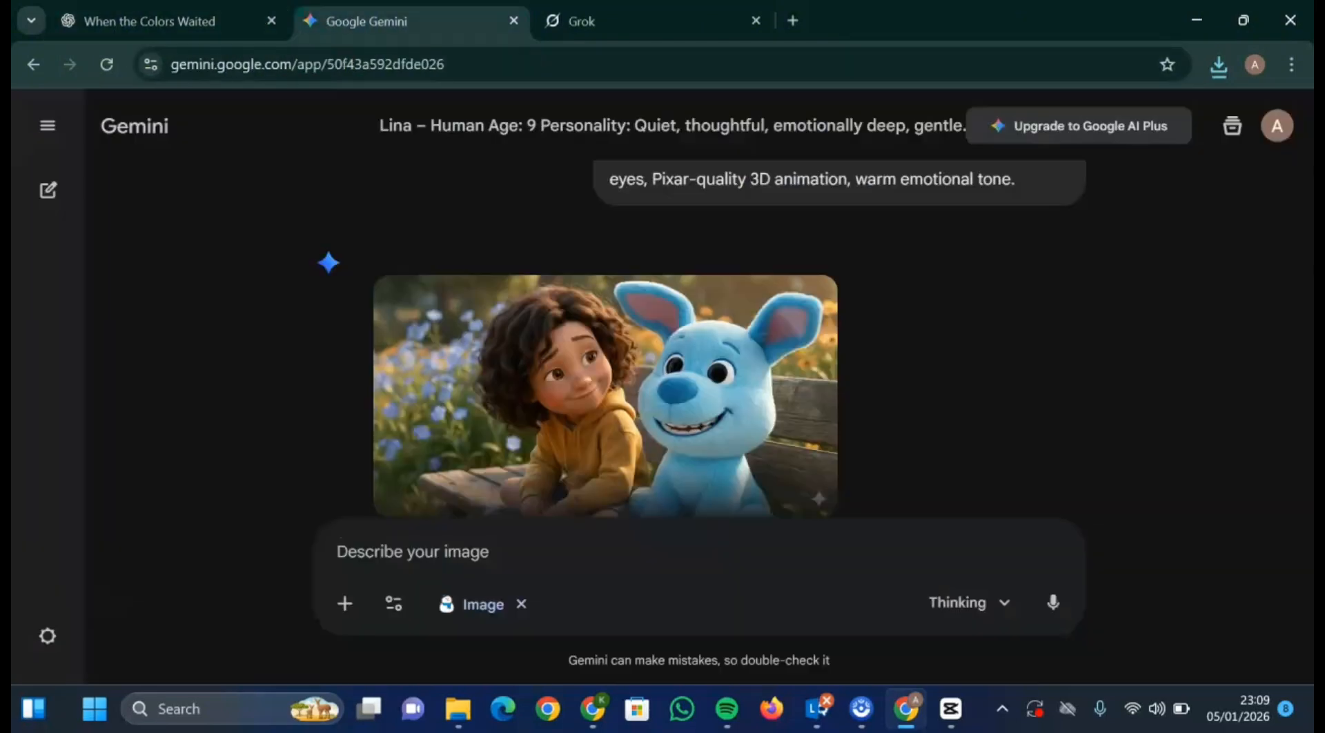
{"action": "left_click", "coordinate": [439, 563]}
{"action": "key", "text": "ctrl+v"}
{"action": "key", "text": "Return"}
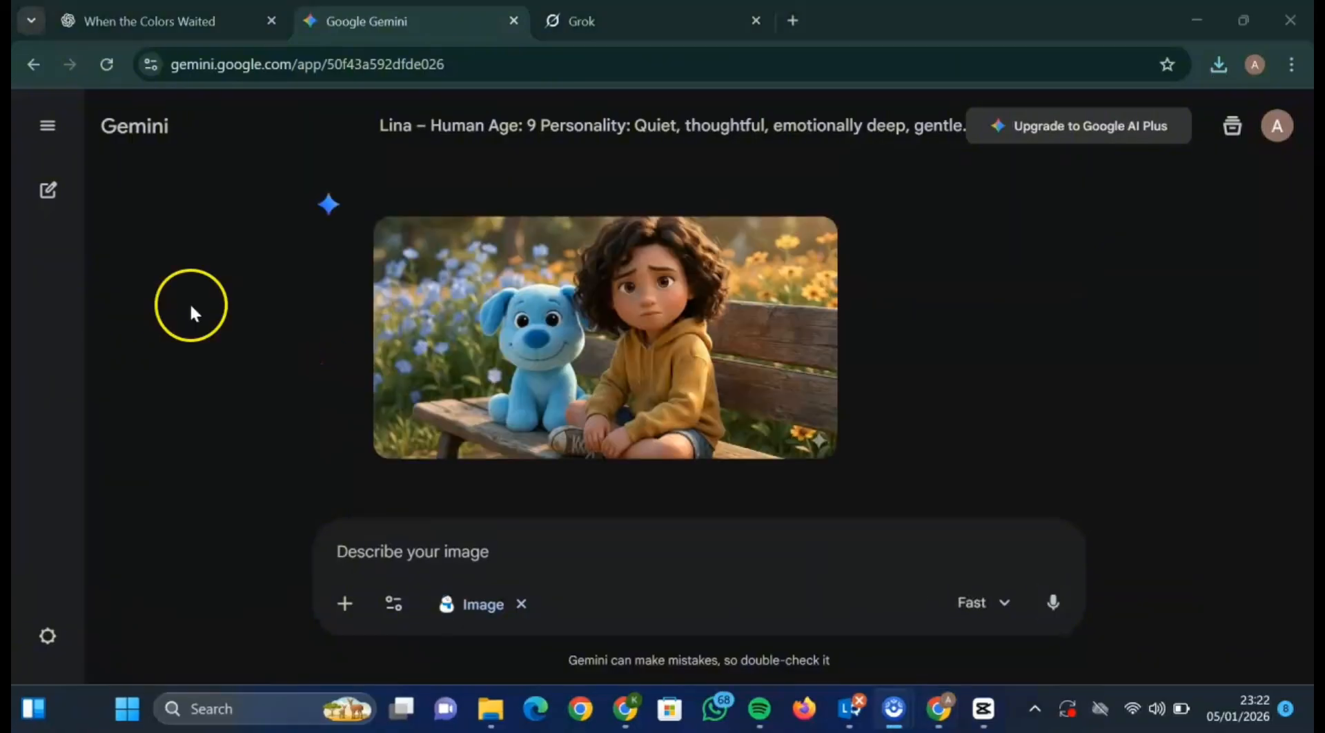
Step: Review the generated scene images in the Gemini conversation, from Scene 1 through to the last one
{"action": "left_click", "coordinate": [191, 305]}
{"action": "scroll", "coordinate": [191, 306], "scroll_direction": "down", "scroll_amount": 5}
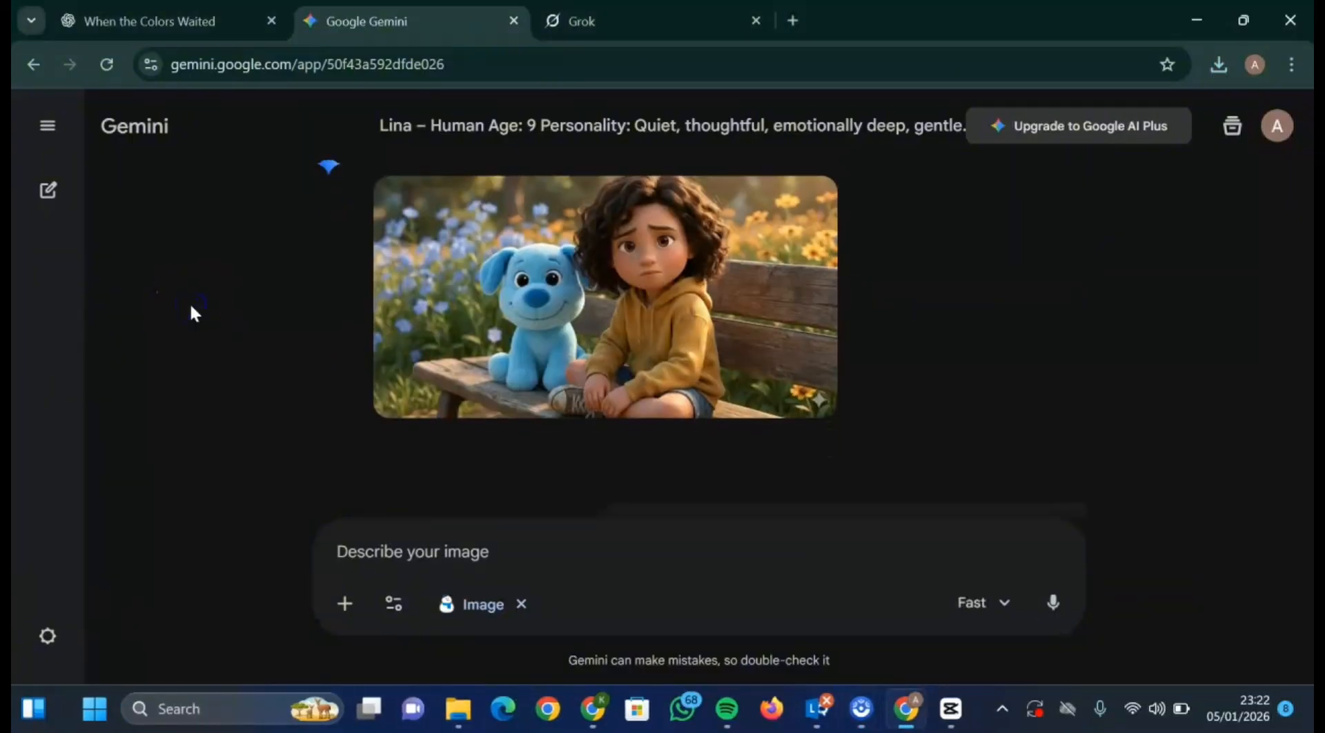
{"action": "scroll", "coordinate": [190, 306], "scroll_direction": "down", "scroll_amount": 4}
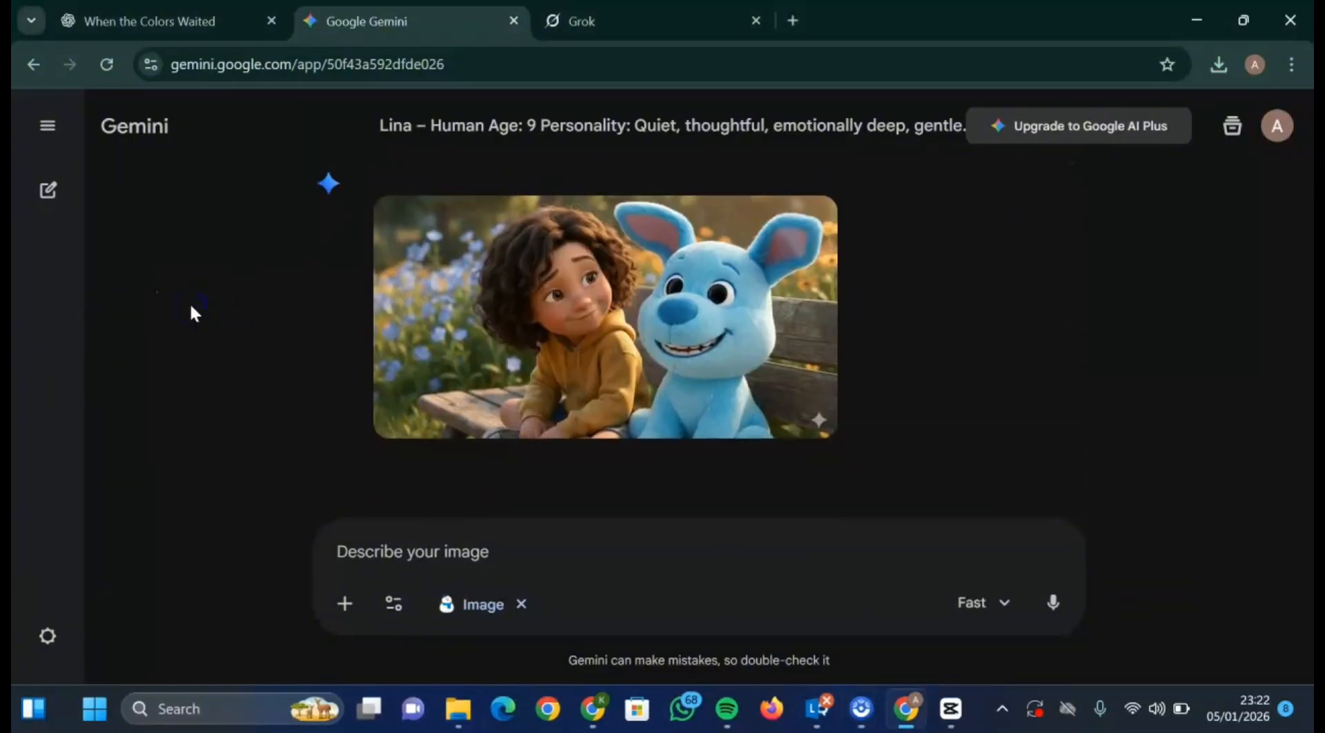
{"action": "scroll", "coordinate": [191, 306], "scroll_direction": "down", "scroll_amount": 20}
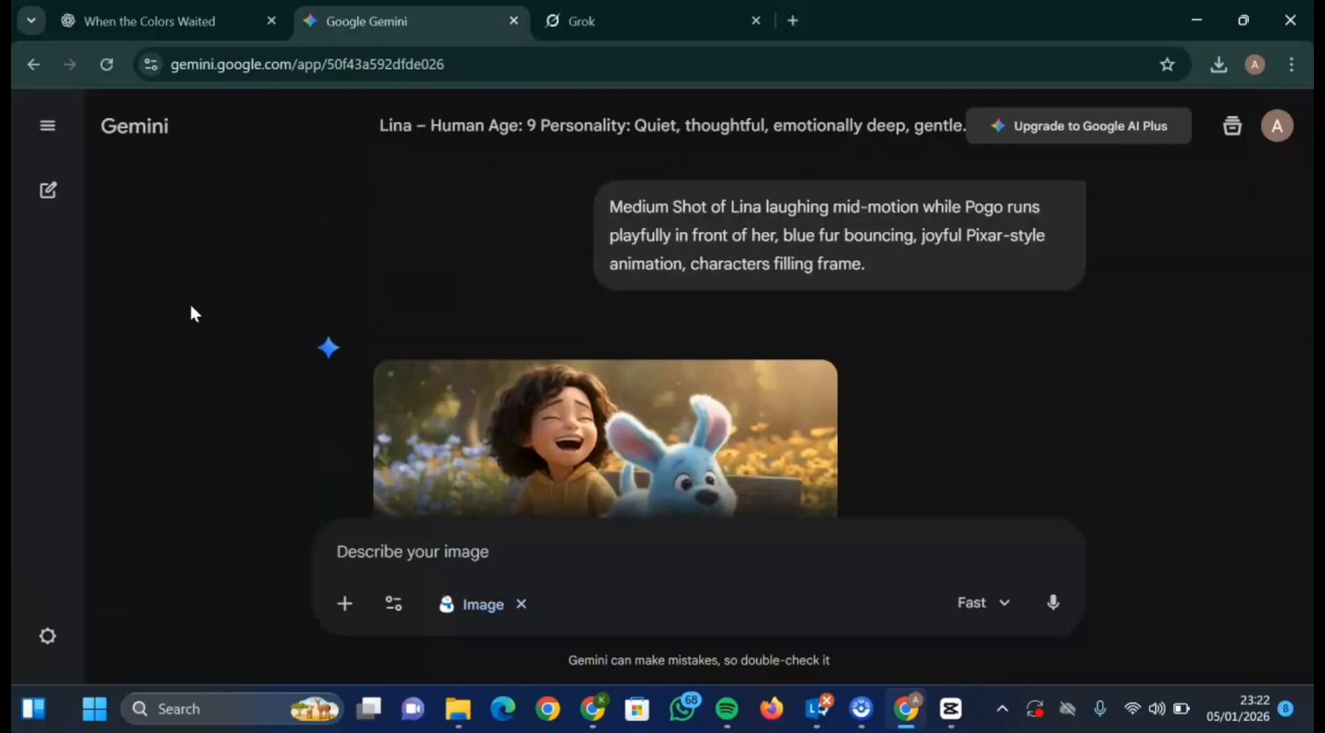
{"action": "scroll", "coordinate": [191, 307], "scroll_direction": "down", "scroll_amount": 10}
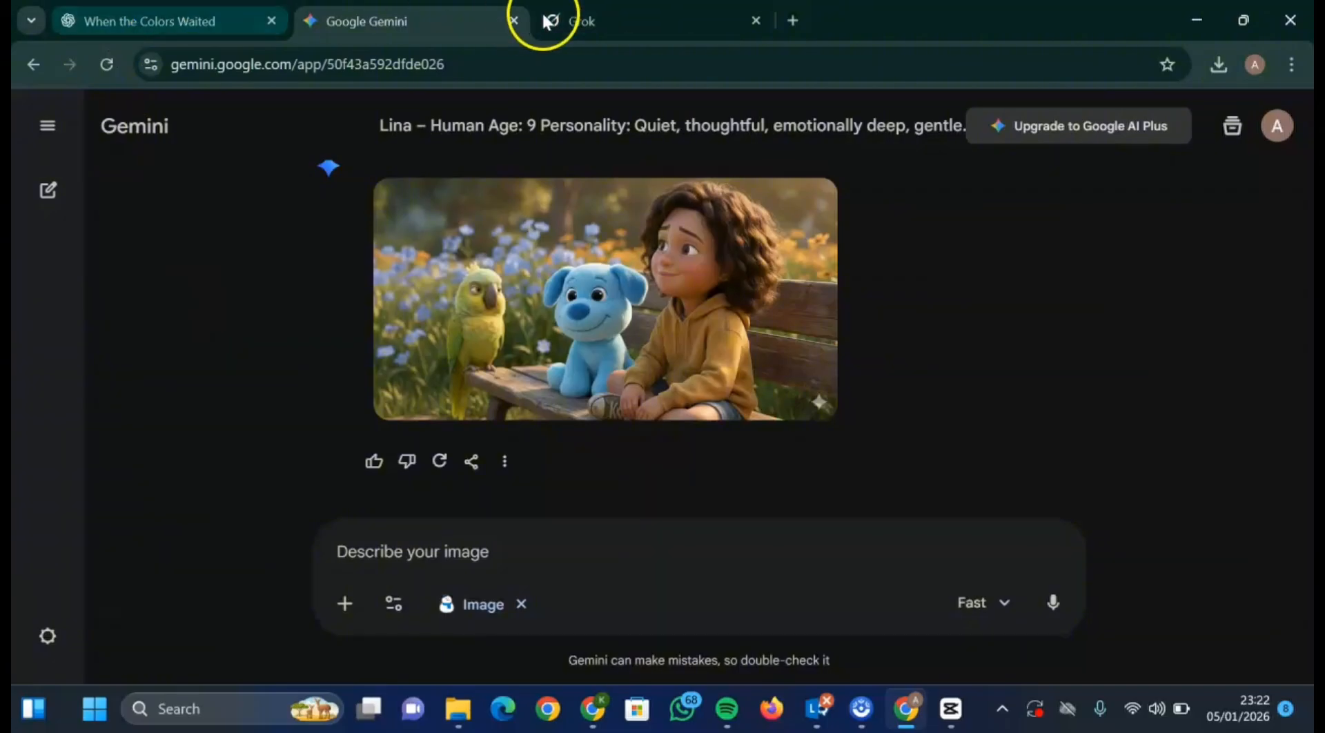
Step: Switch to Grok Imagine and set the video aspect ratio to 3:2
{"action": "left_click", "coordinate": [545, 16]}
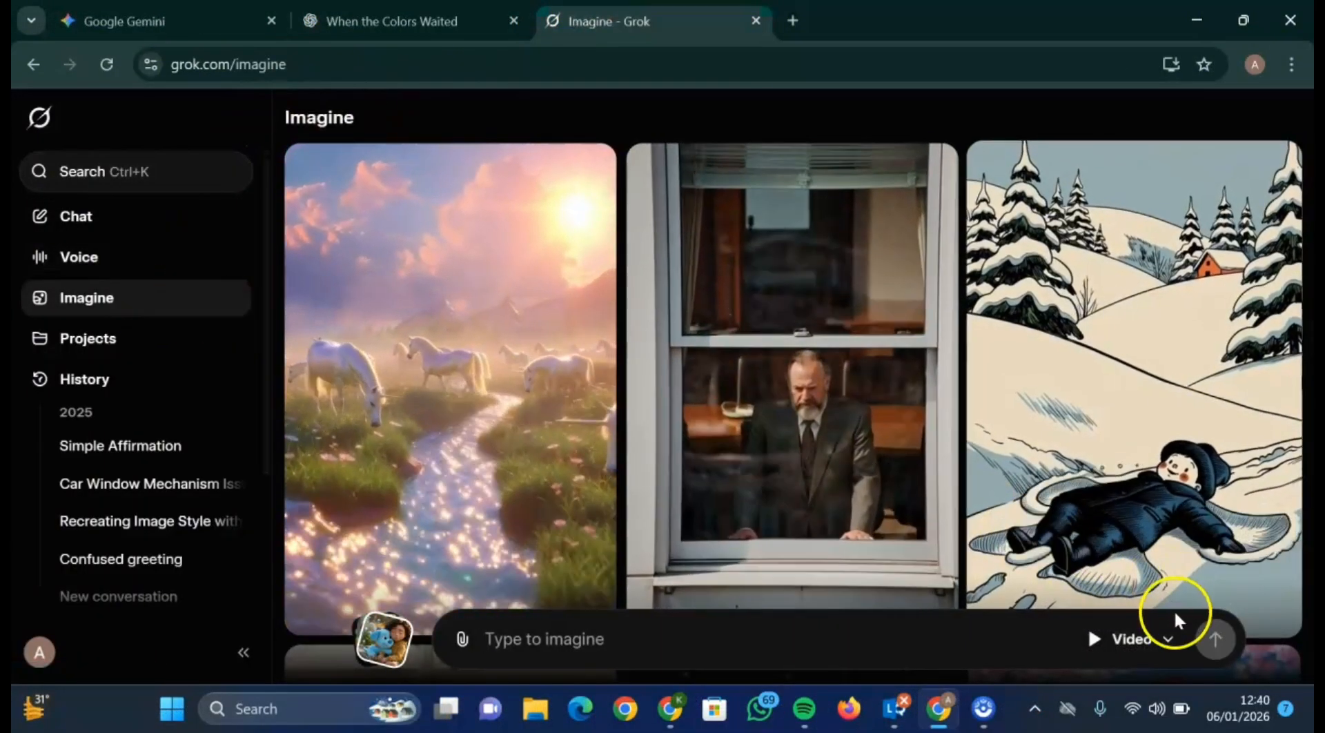
{"action": "left_click", "coordinate": [1168, 639]}
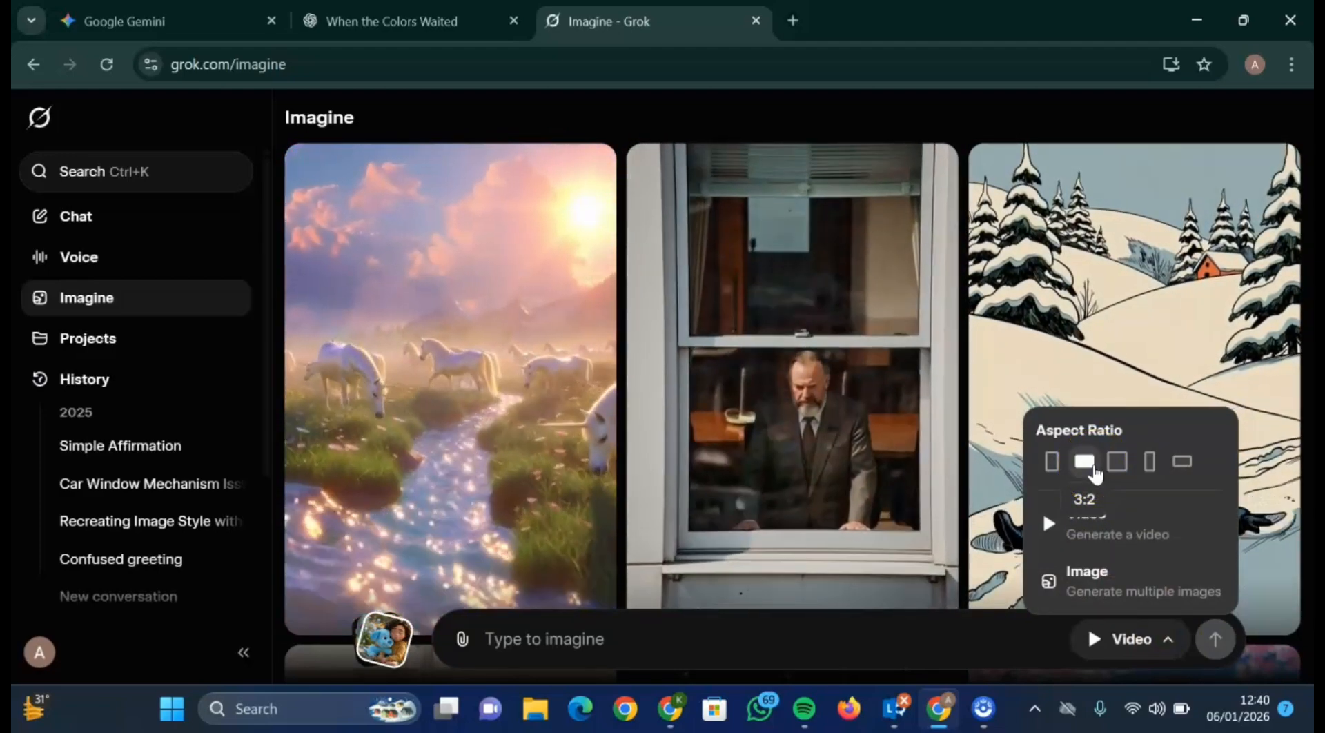
{"action": "left_click", "coordinate": [1094, 468]}
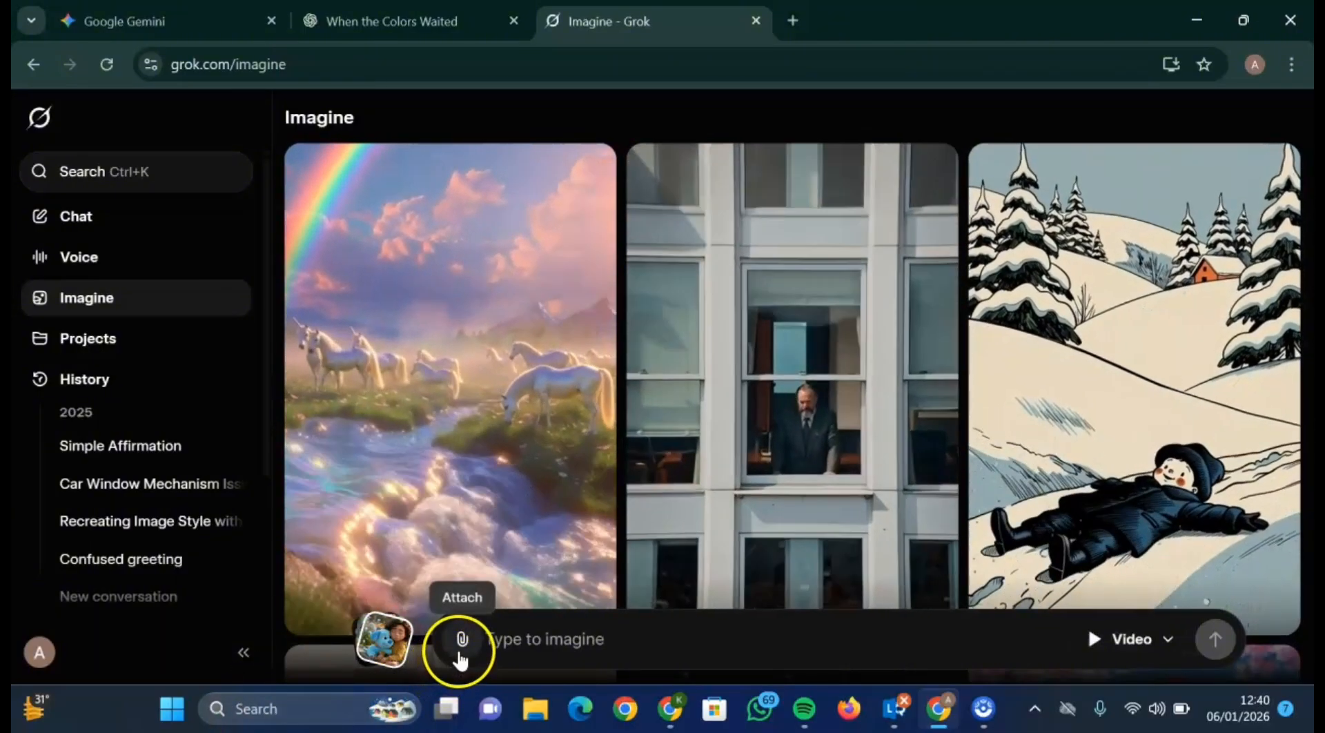
Step: Attach image 01 from the TUTOR folder as the starting picture for the video
{"action": "left_click", "coordinate": [460, 645]}
{"action": "left_click", "coordinate": [487, 422]}
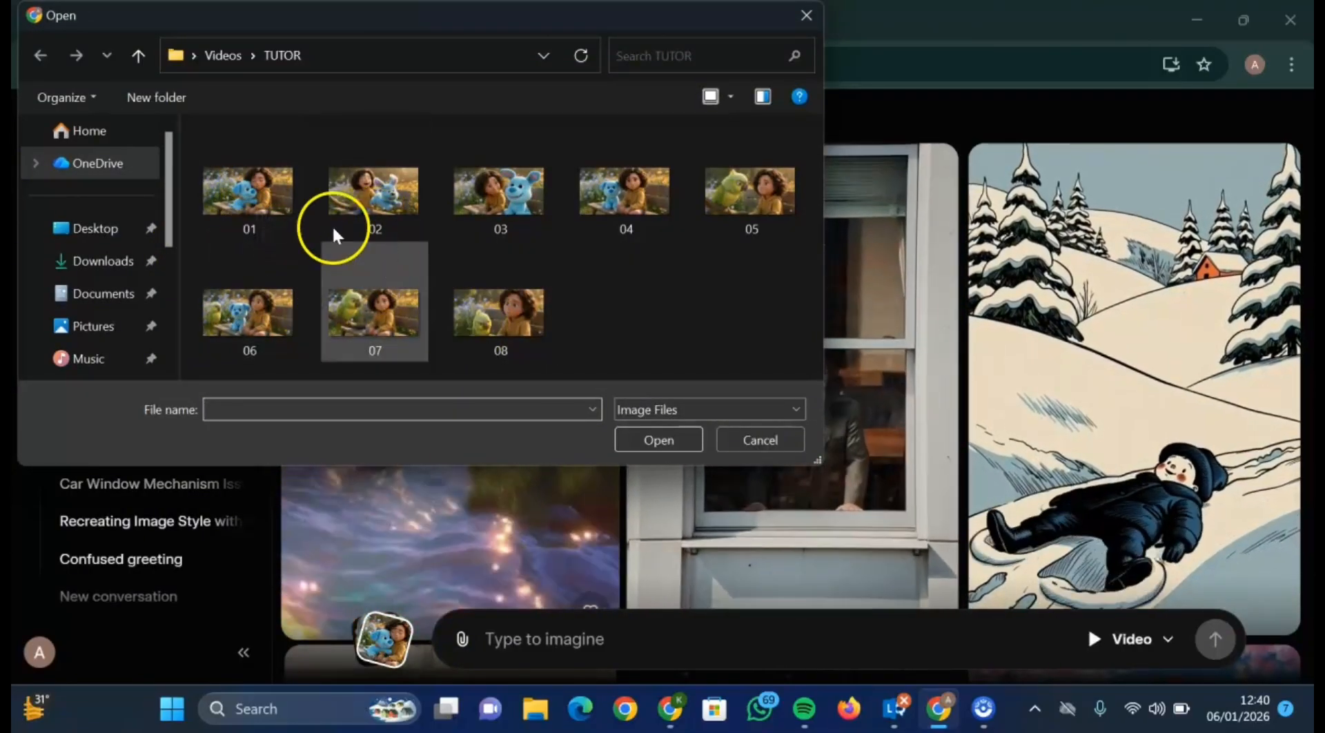
{"action": "left_click", "coordinate": [287, 193]}
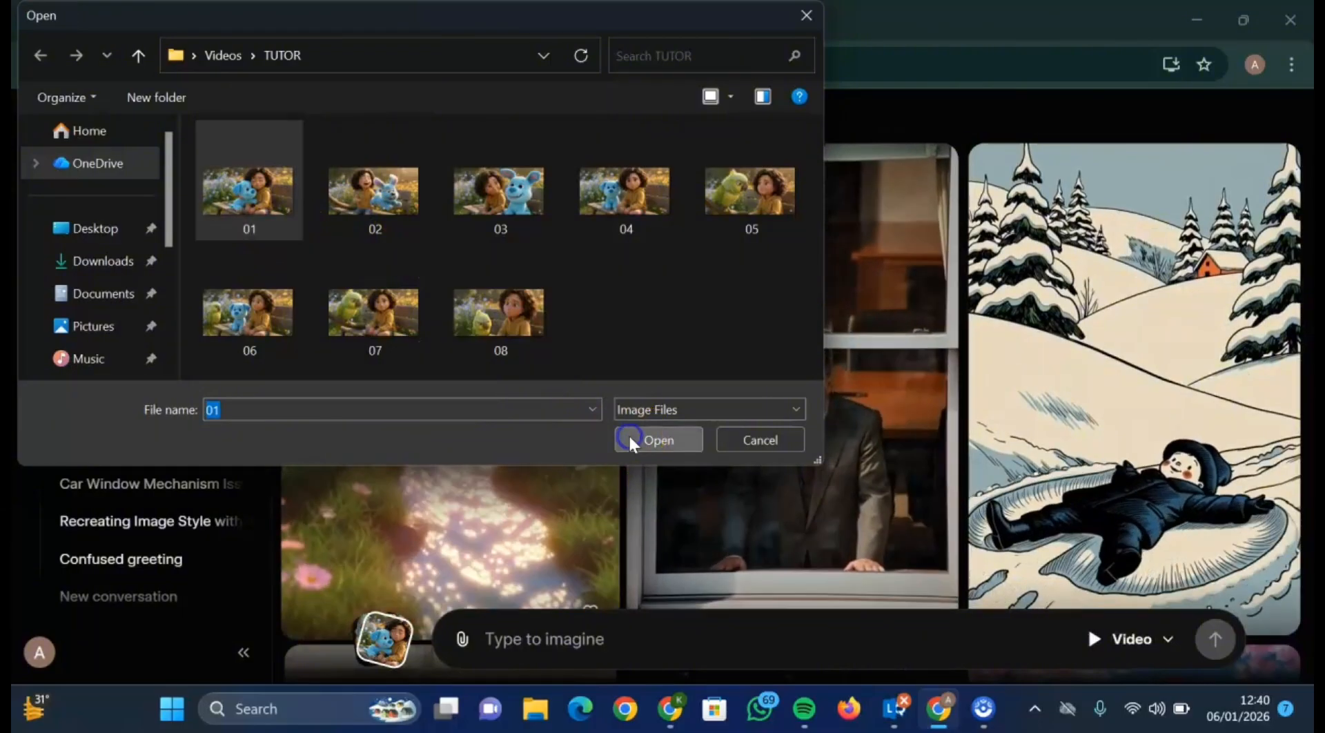
{"action": "left_click", "coordinate": [649, 440]}
Step: Copy the Scene 1 image-to-video prompt with its dialogue from Section 4 in ChatGPT and generate the video from it in Grok
{"action": "left_click", "coordinate": [312, 20]}
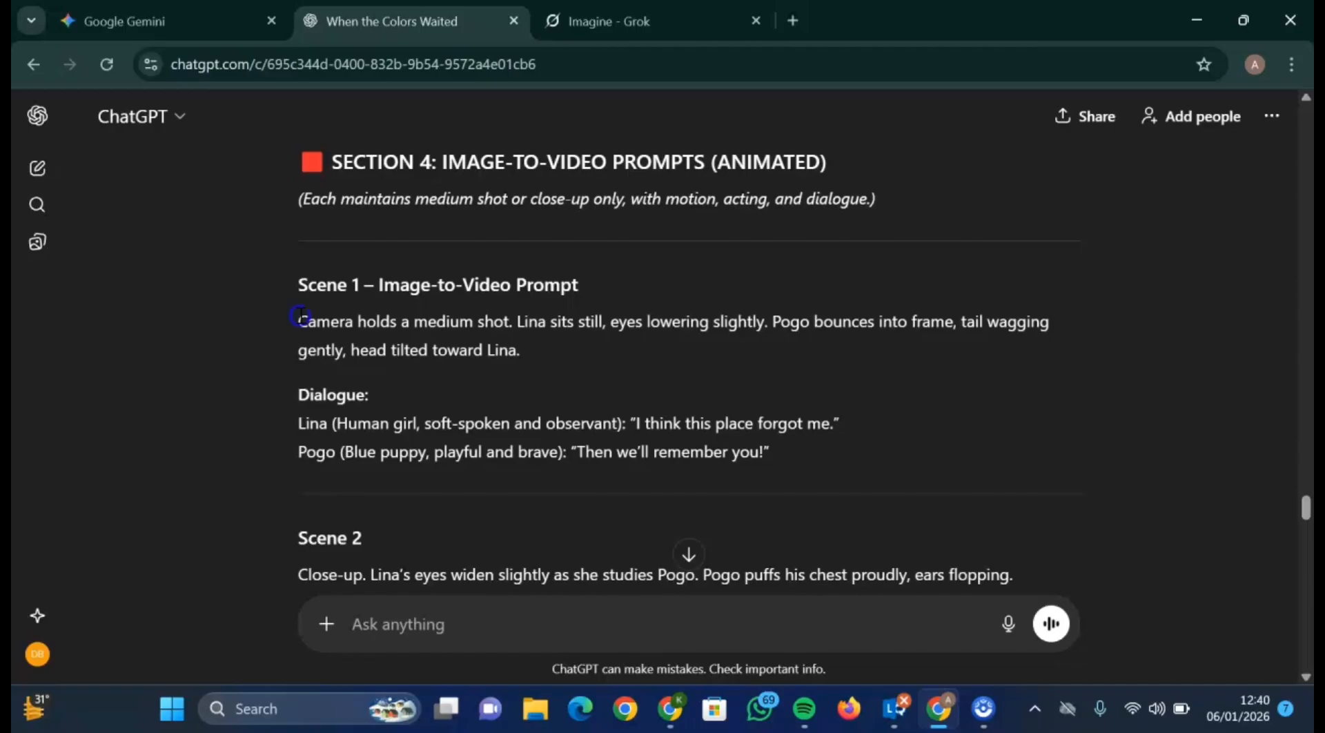
{"action": "left_click_drag", "start_coordinate": [299, 316], "coordinate": [791, 440]}
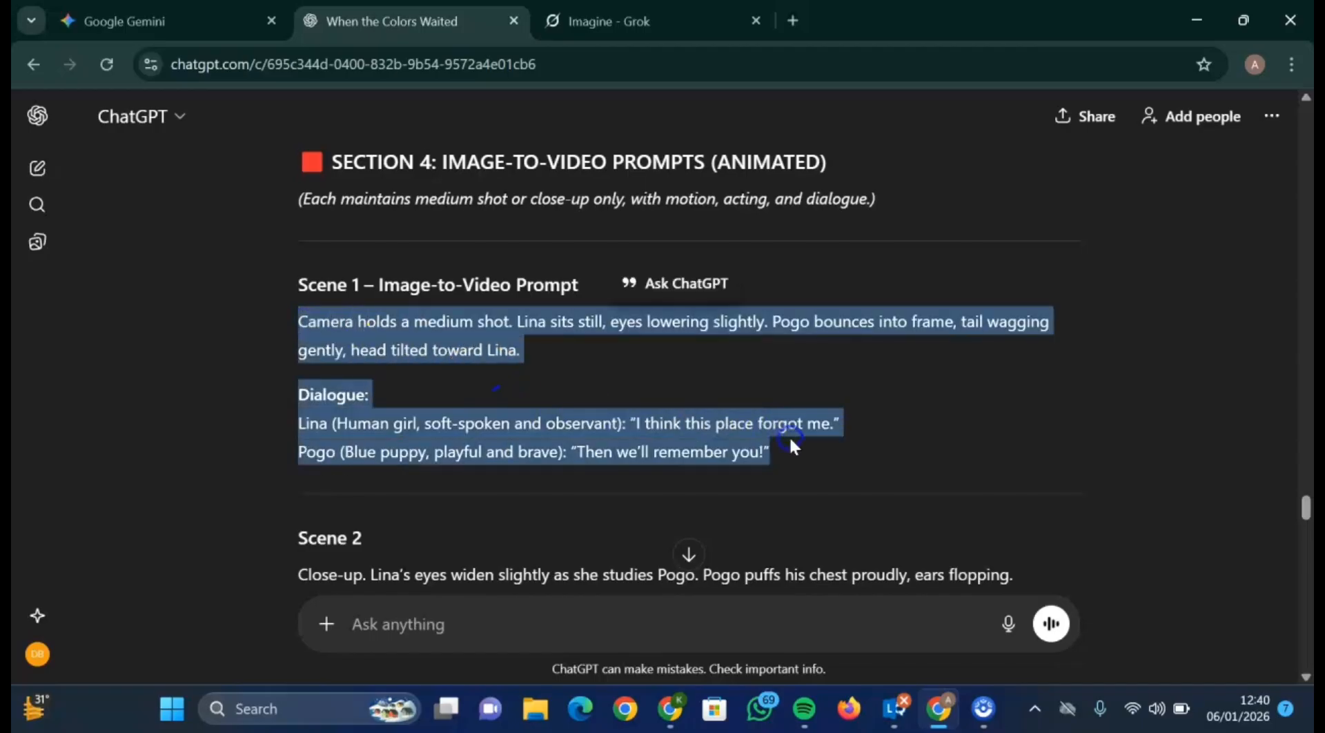
{"action": "left_click", "coordinate": [579, 18]}
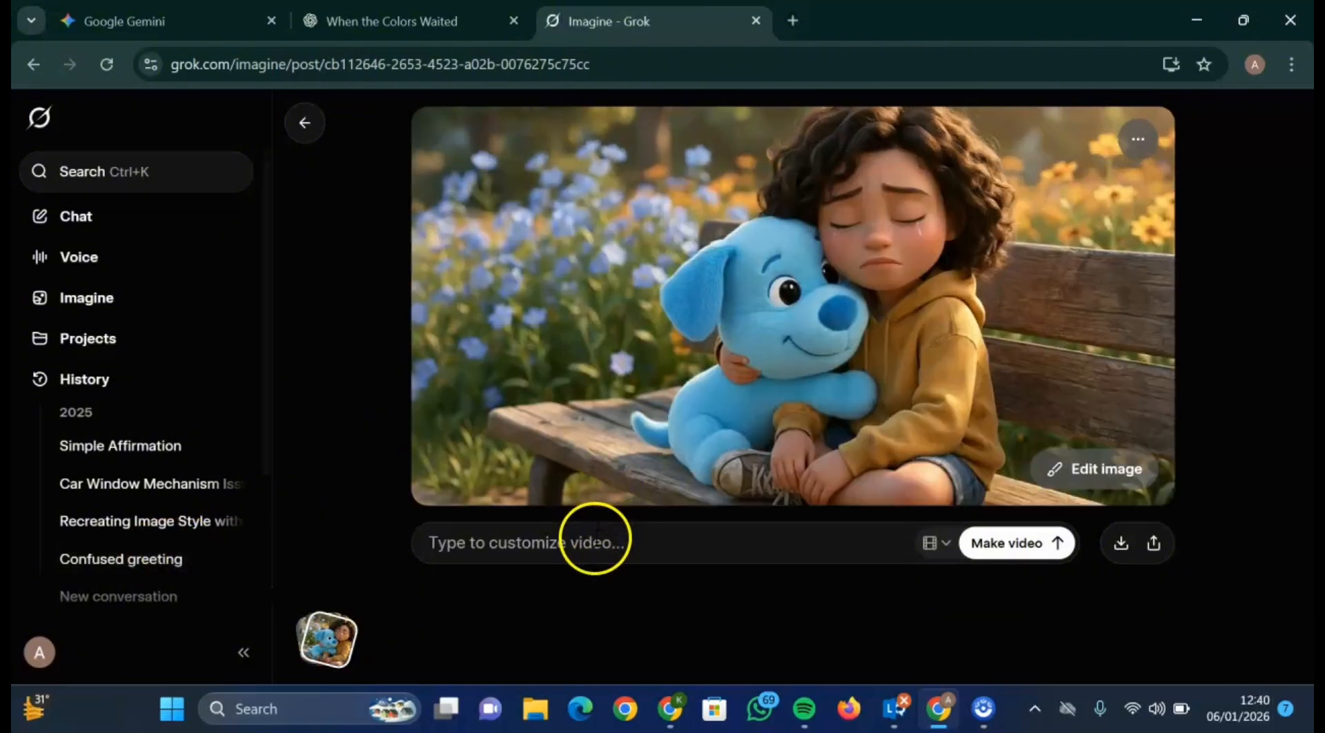
{"action": "key", "text": "ctrl+v"}
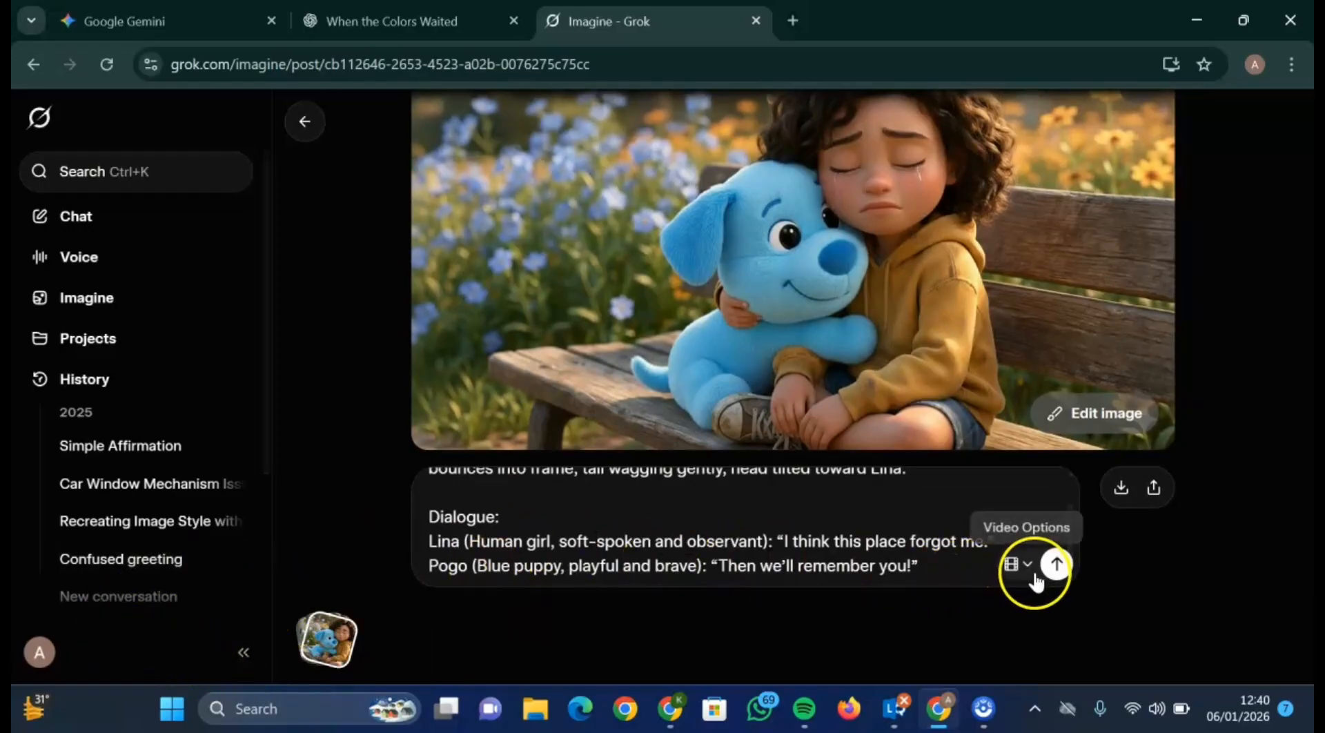
{"action": "left_click", "coordinate": [1055, 566]}
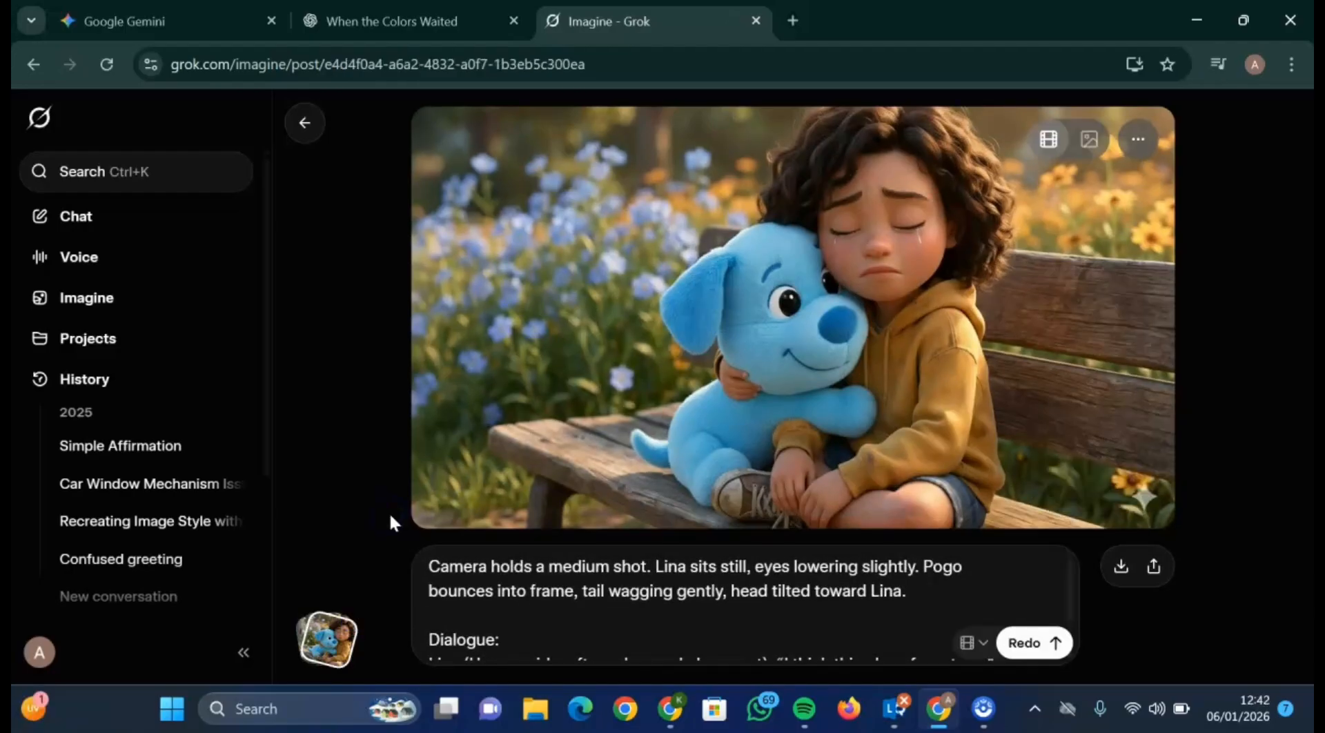
Step: Play back the generated Scene 1 video in Grok and download it
{"action": "left_click", "coordinate": [459, 479]}
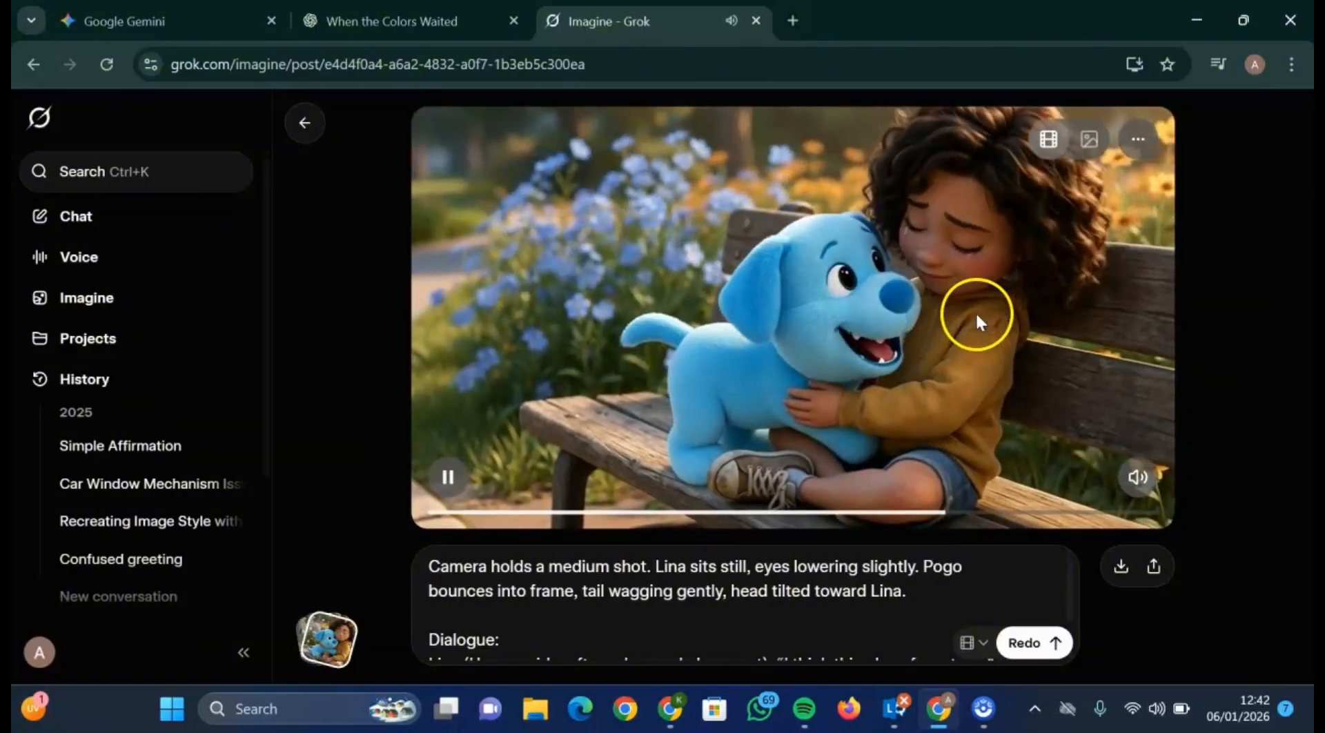
{"action": "left_click", "coordinate": [443, 477]}
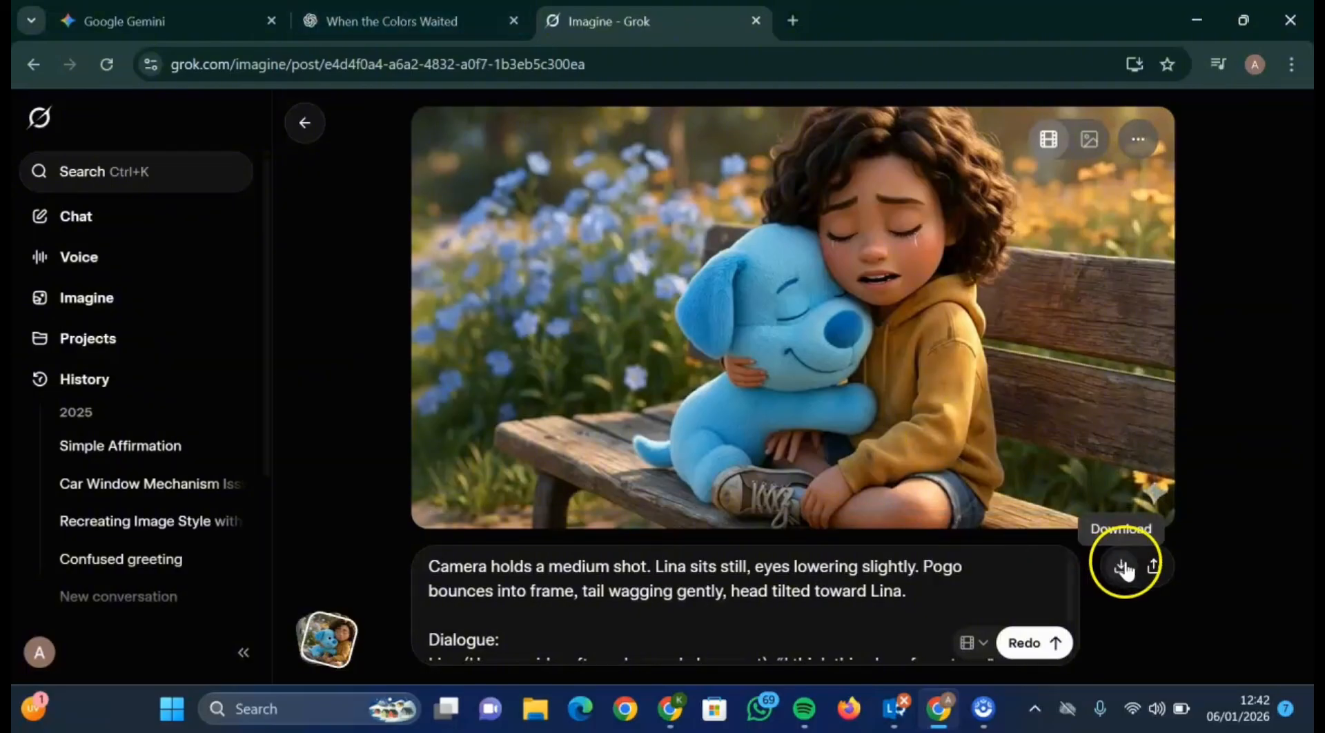
Step: Return to the ChatGPT story and copy the Scene 2 image-to-video prompt with its dialogue from Section 4
{"action": "left_click", "coordinate": [407, 16]}
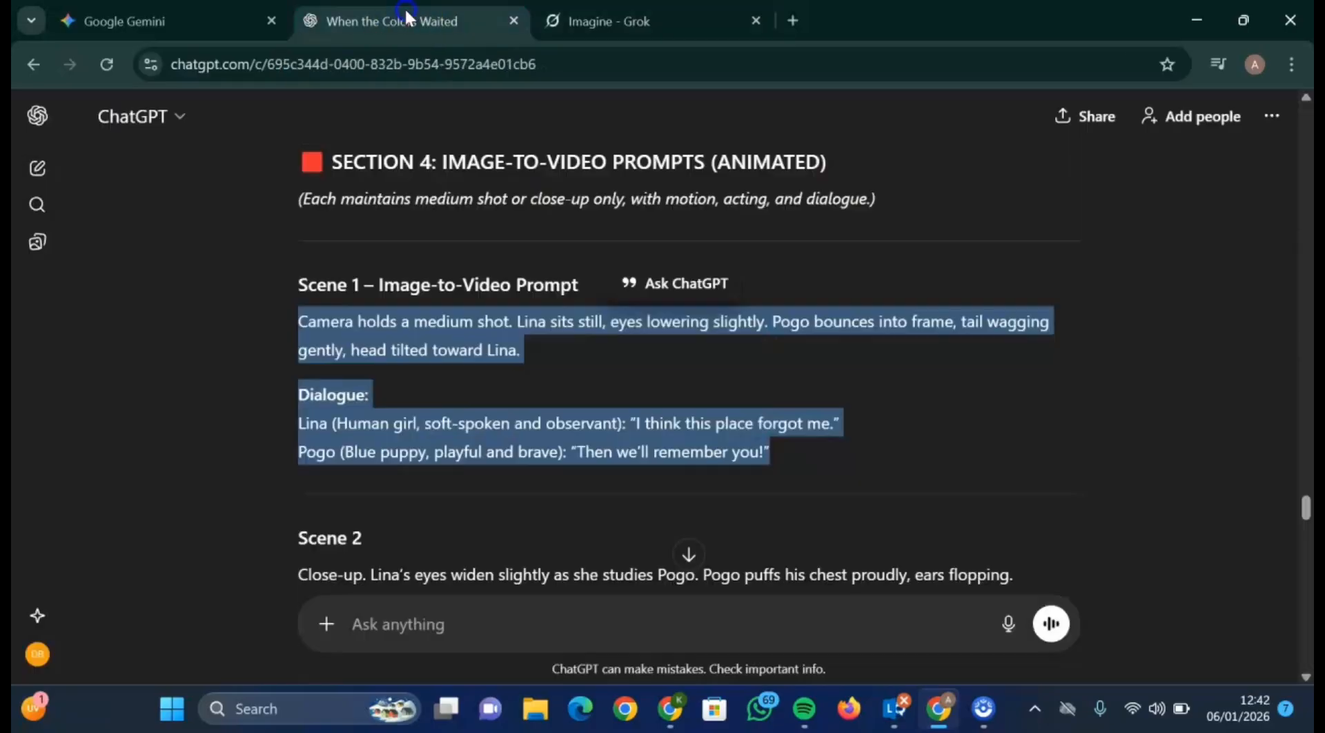
{"action": "left_click", "coordinate": [141, 400]}
{"action": "scroll", "coordinate": [141, 400], "scroll_direction": "down", "scroll_amount": 5}
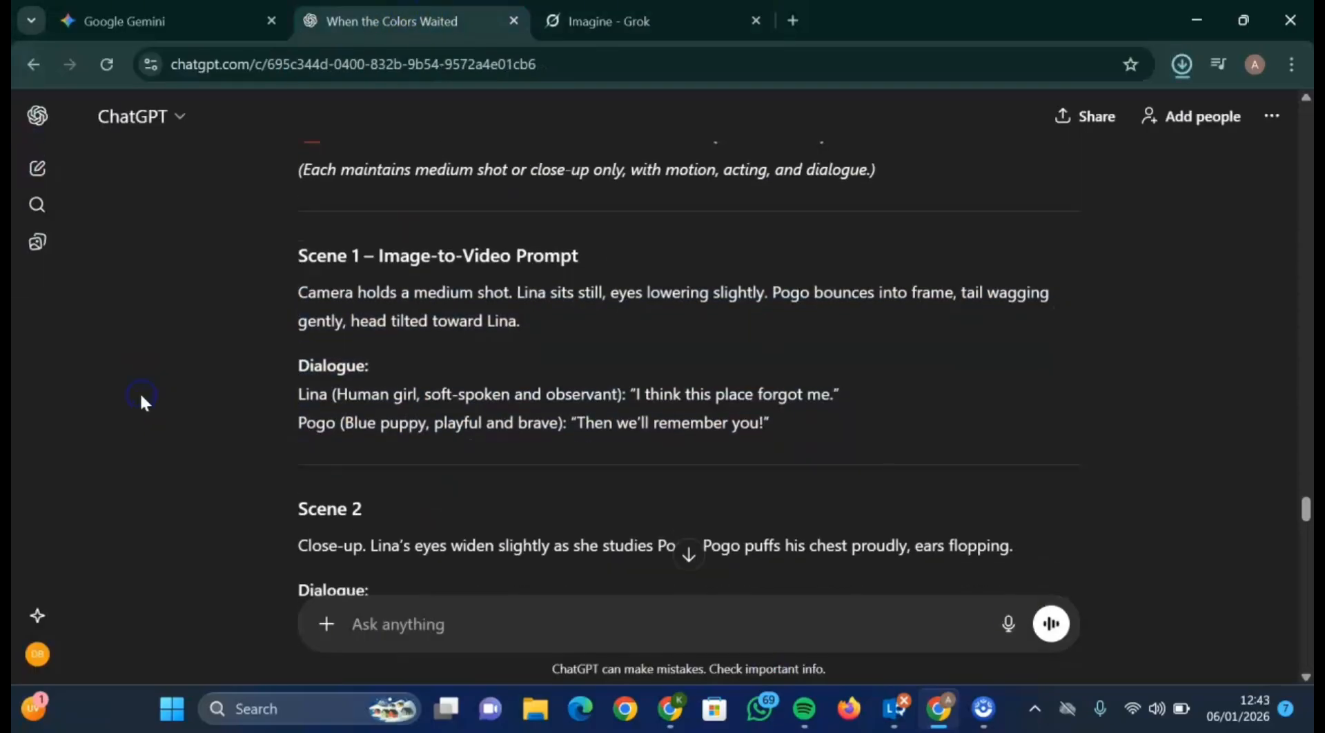
{"action": "scroll", "coordinate": [141, 400], "scroll_direction": "up", "scroll_amount": 1}
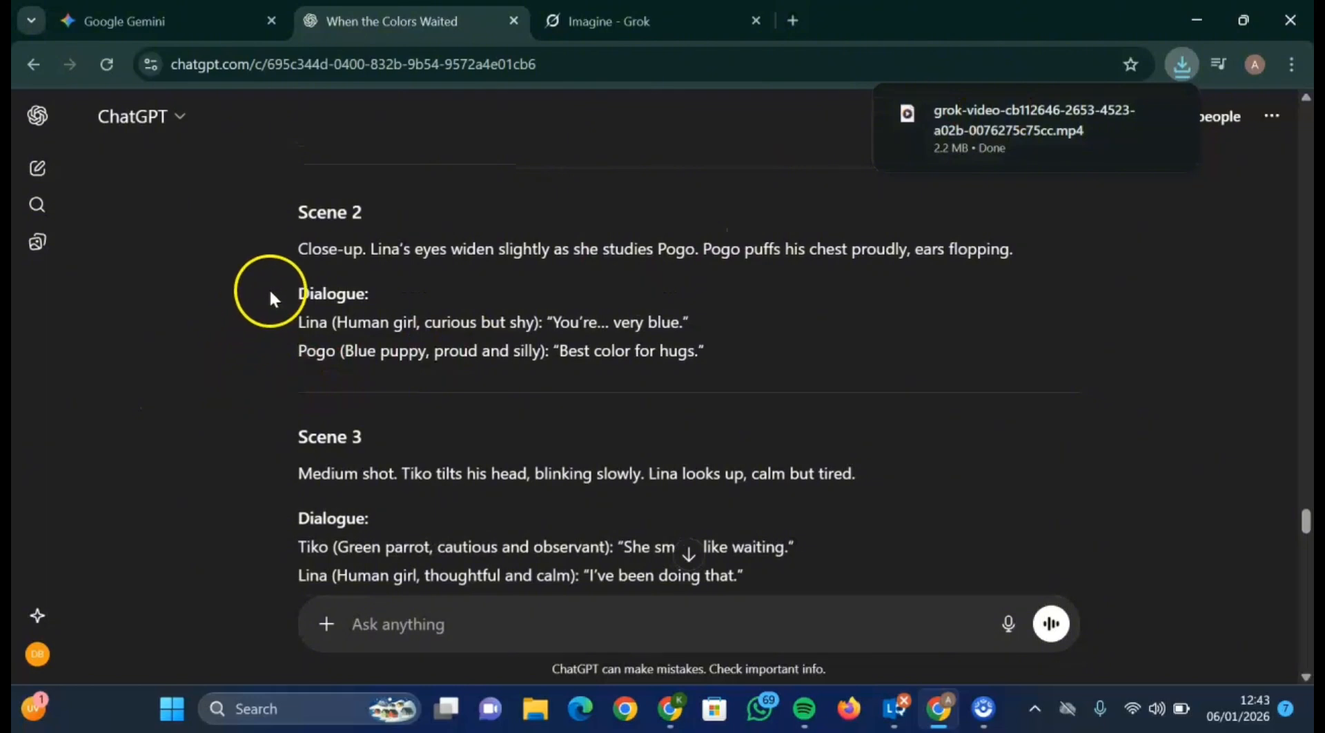
{"action": "left_click_drag", "start_coordinate": [296, 249], "coordinate": [715, 338]}
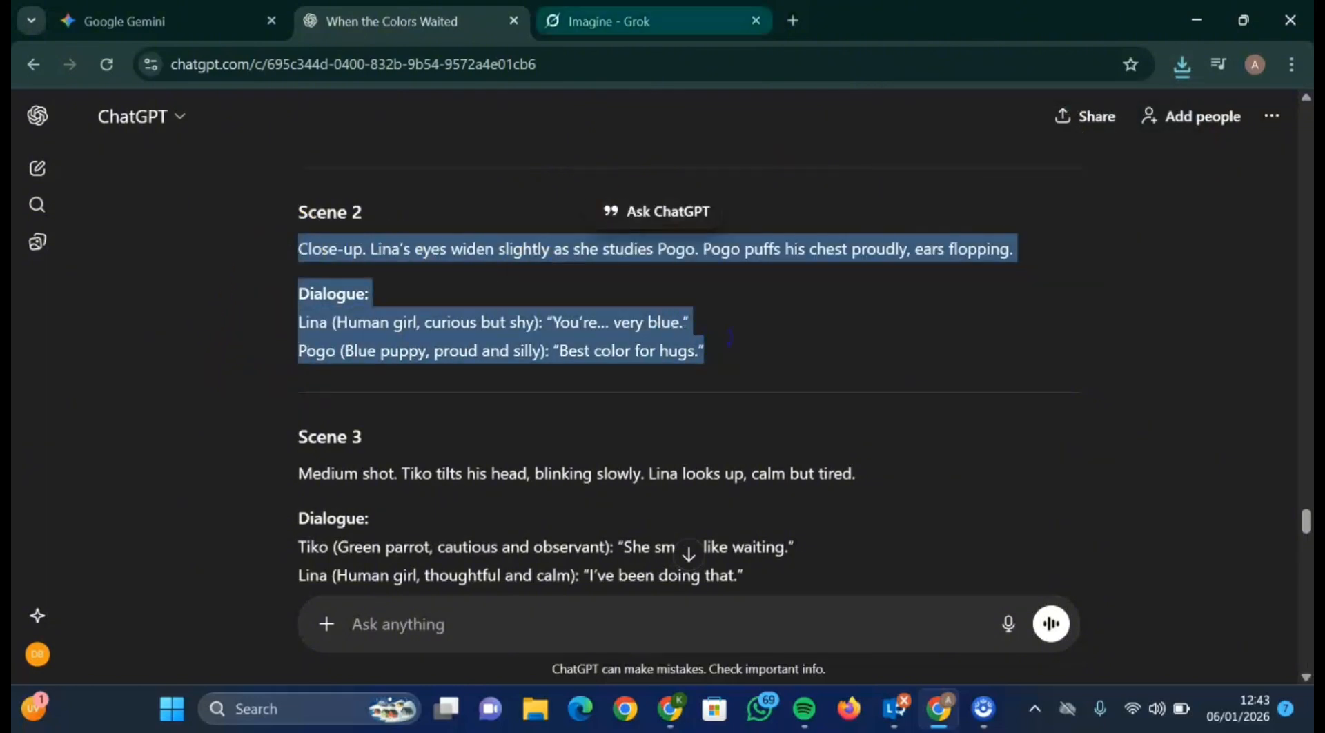
Step: In Grok Imagine, attach image 02 from the TUTOR folder and generate the Scene 2 video from the copied prompt with its dialogue
{"action": "left_click", "coordinate": [607, 21]}
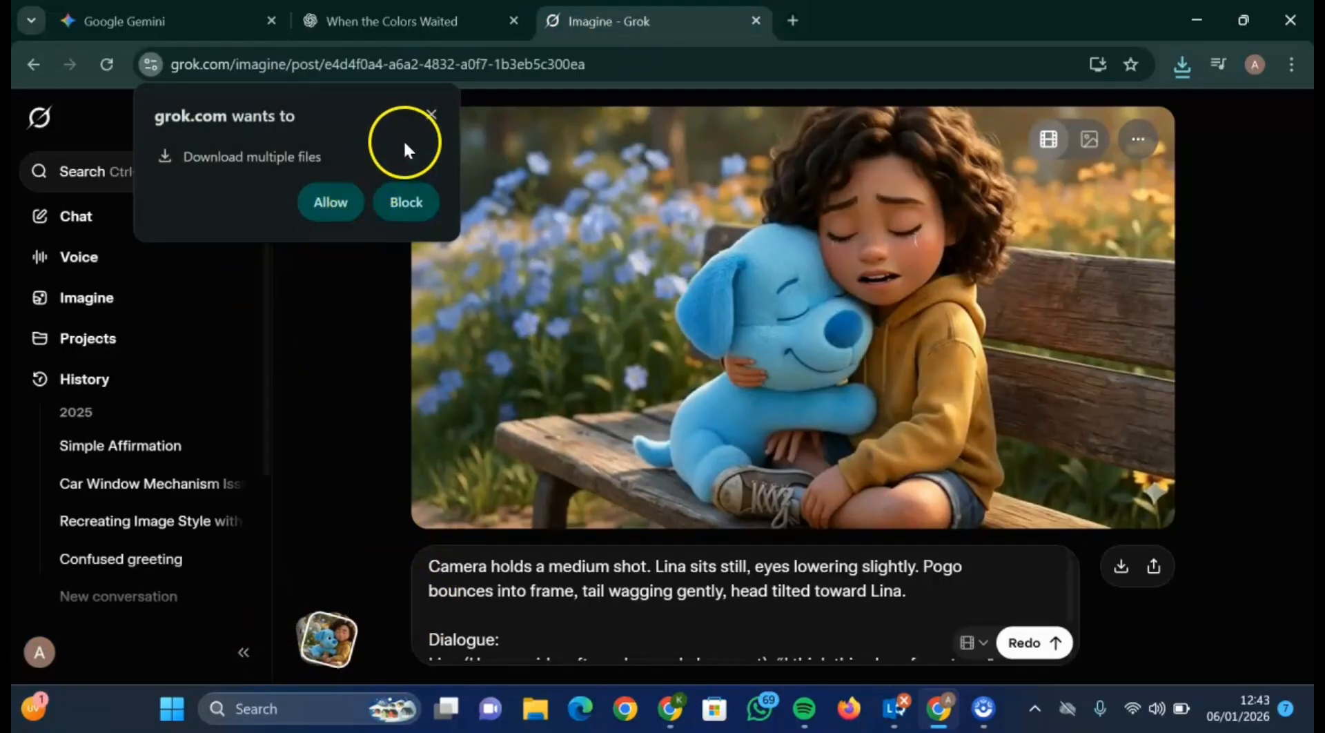
{"action": "left_click", "coordinate": [431, 113]}
{"action": "left_click", "coordinate": [413, 295]}
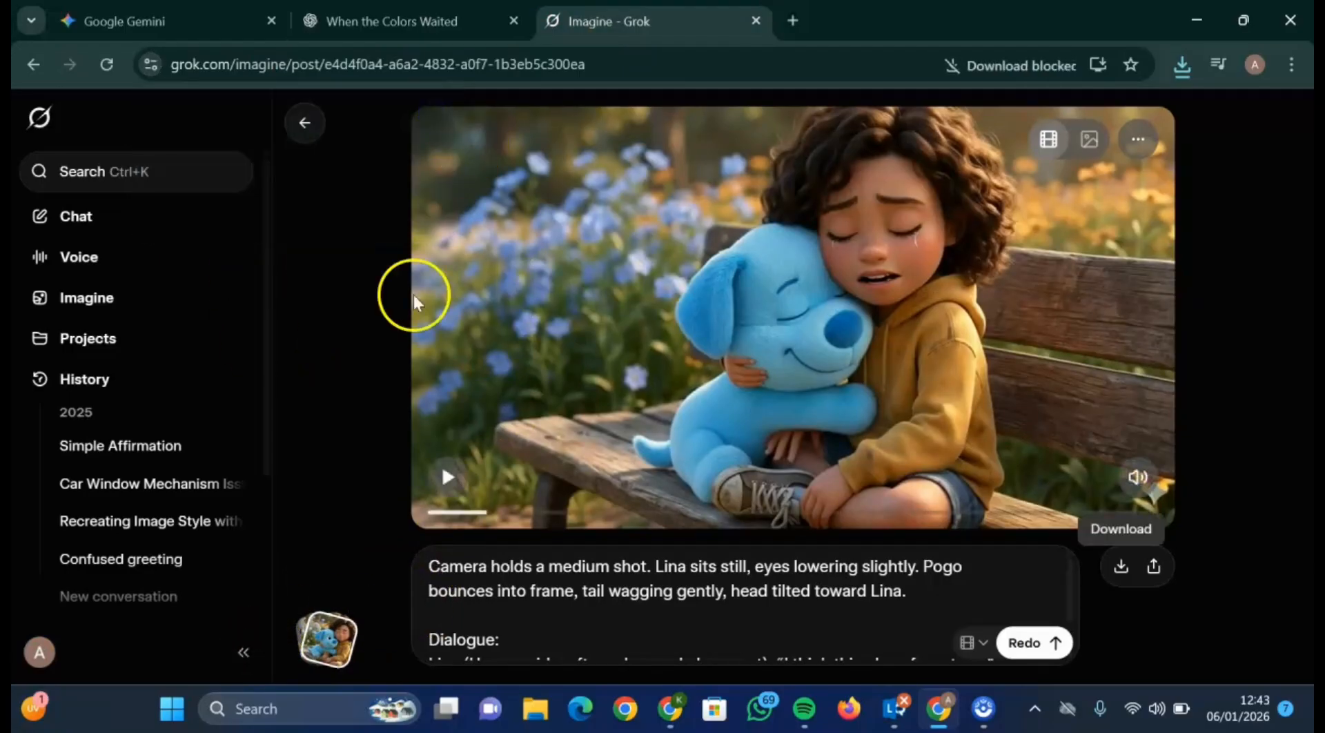
{"action": "triple_click", "coordinate": [765, 634]}
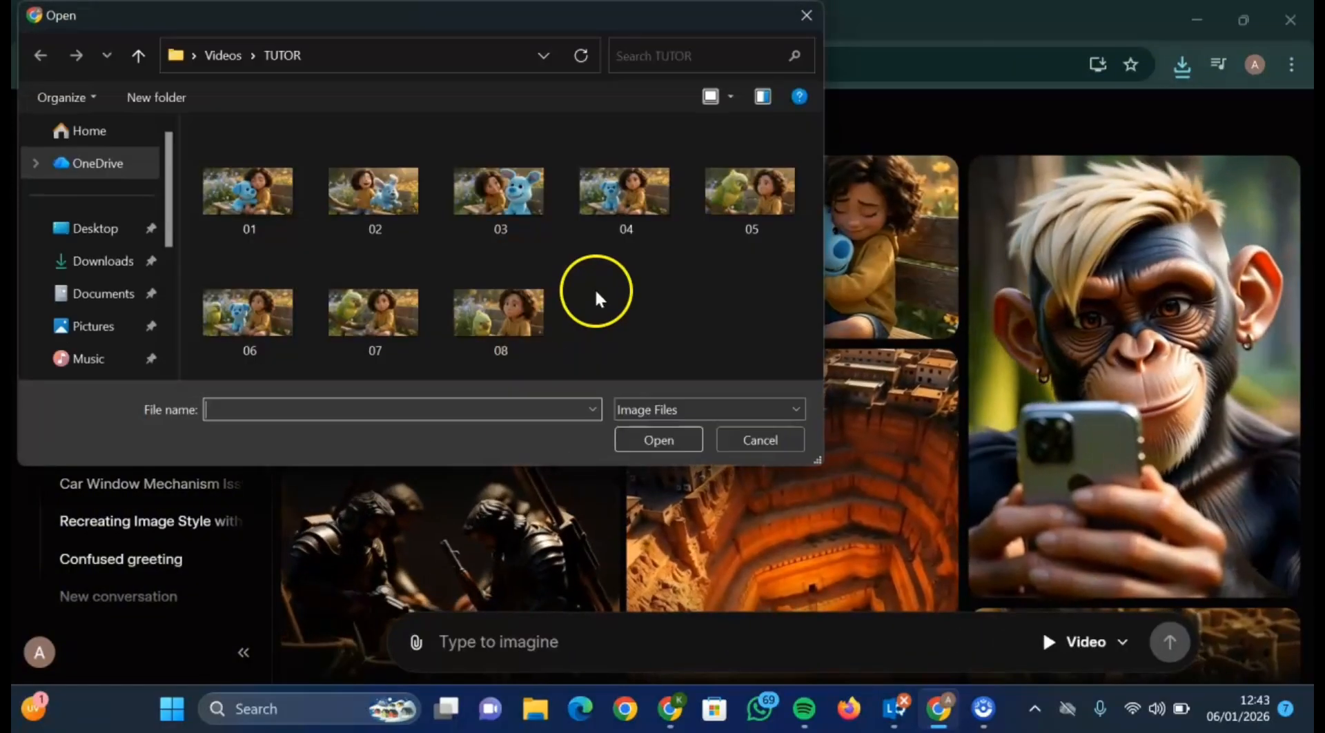
{"action": "left_click", "coordinate": [398, 223]}
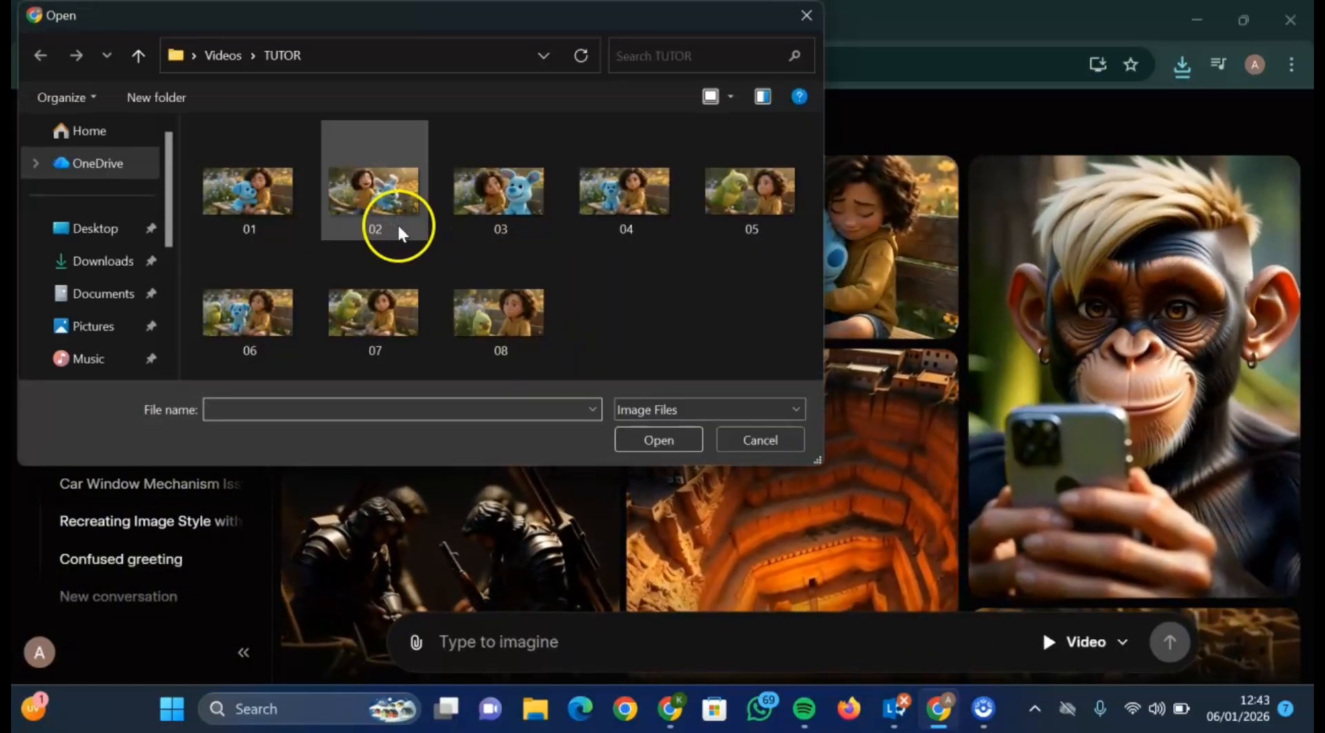
{"action": "left_click", "coordinate": [665, 442]}
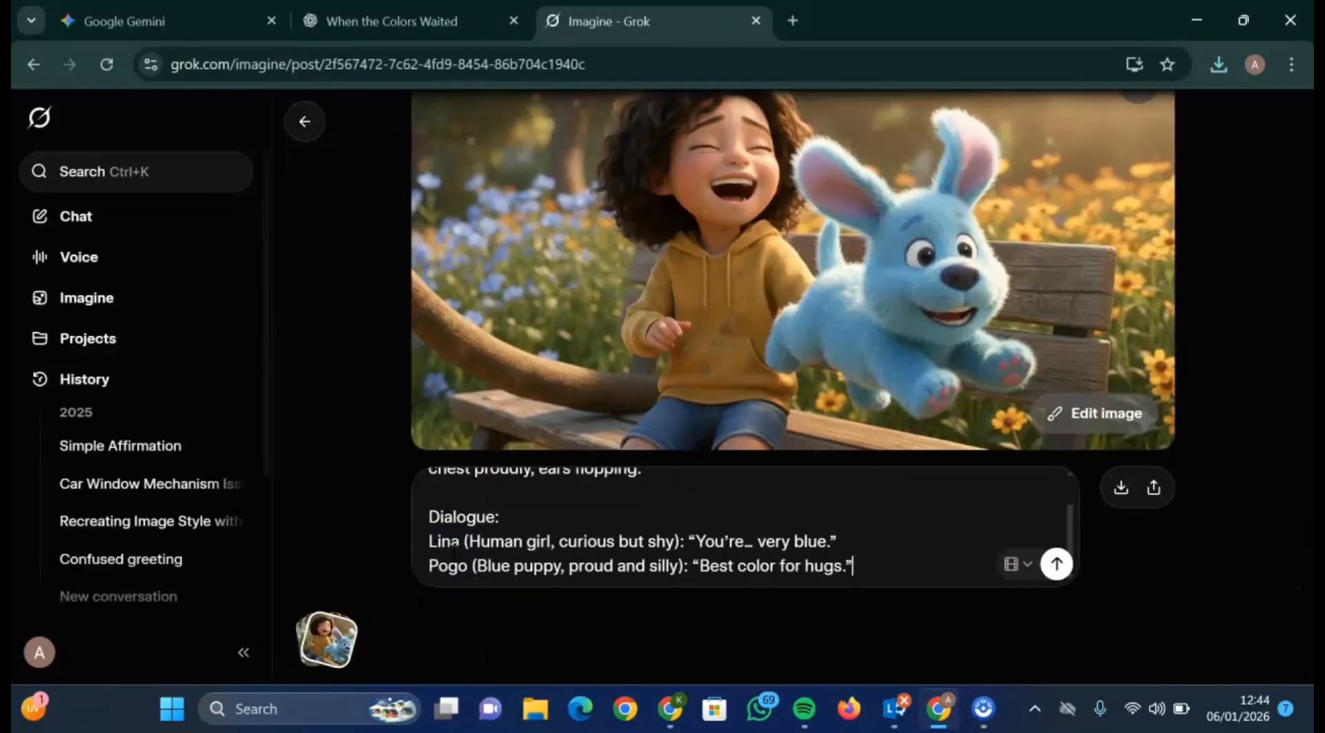
{"action": "left_click", "coordinate": [1056, 563]}
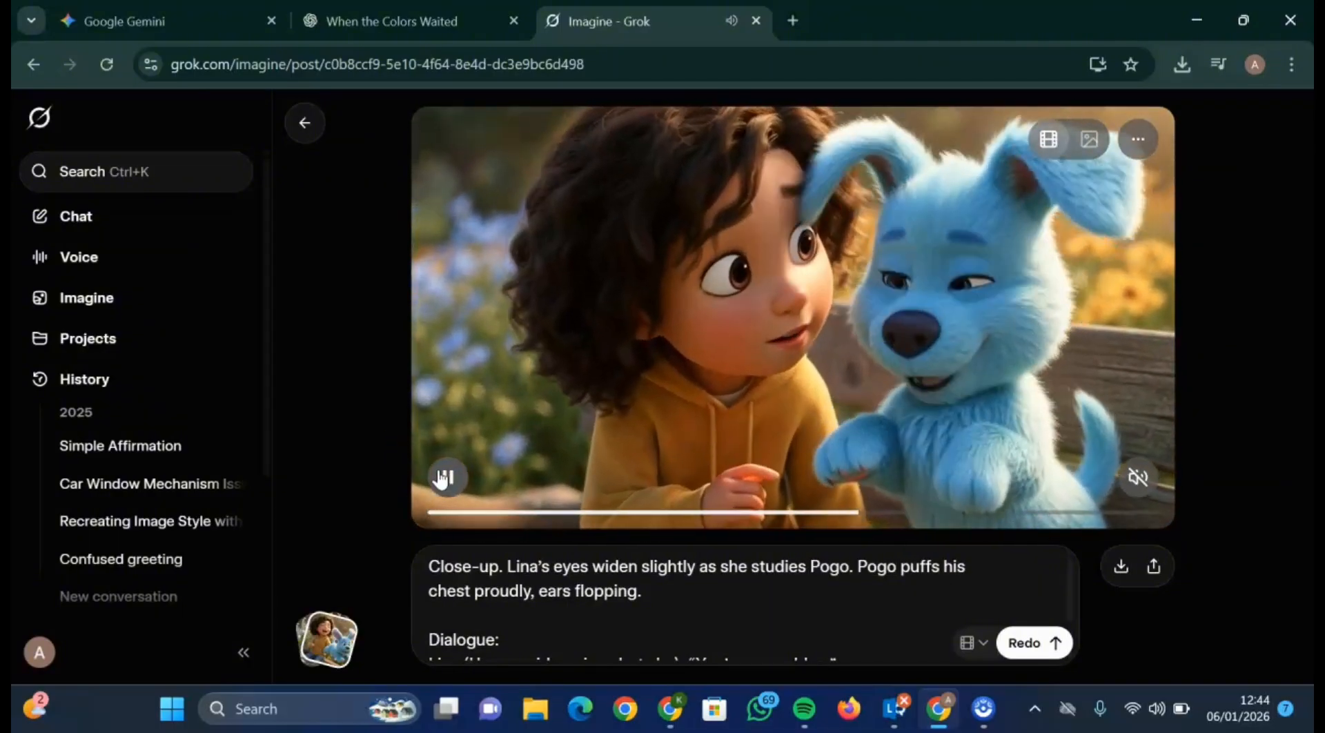
Step: Download the generated Scene 2 video and check the recent download history
{"action": "left_click", "coordinate": [1109, 561]}
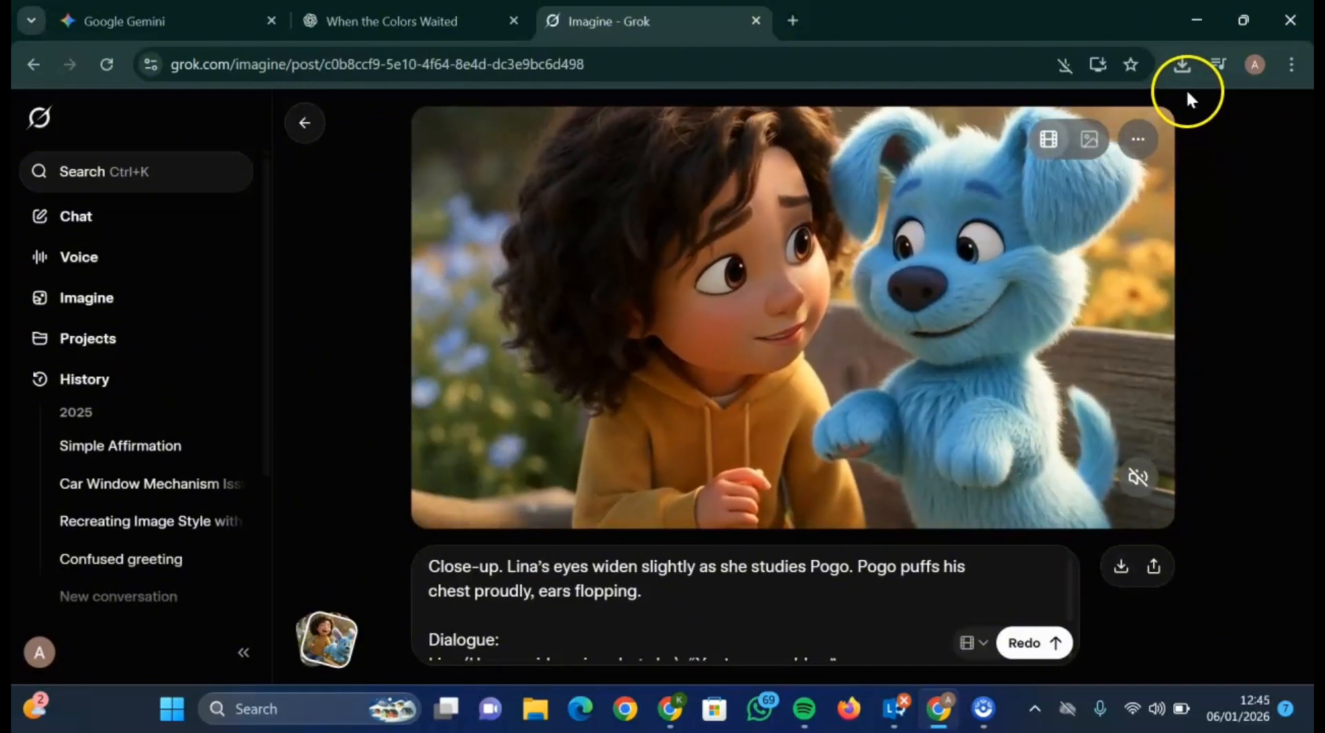
{"action": "left_click", "coordinate": [1177, 69]}
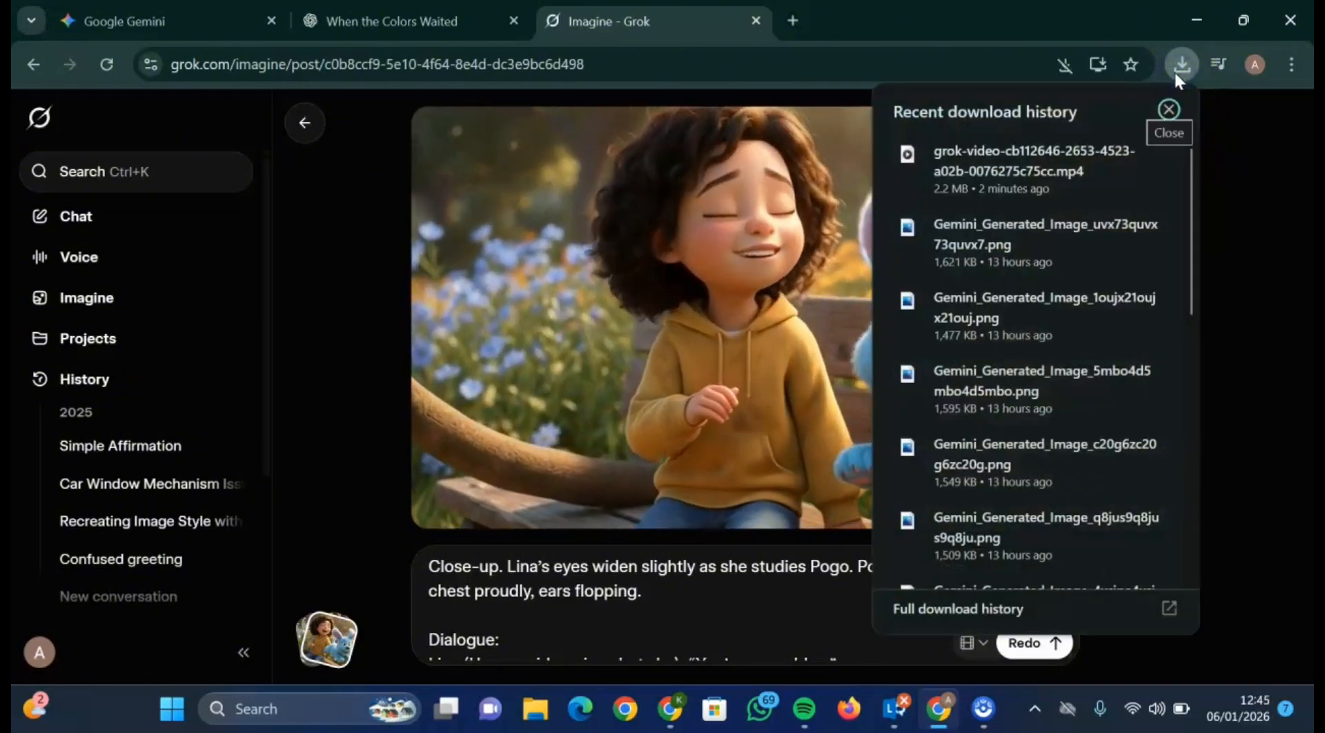
{"action": "left_click", "coordinate": [1167, 109]}
Step: Return to the ChatGPT story and copy the Scene 3 image-to-video prompt with its two lines of dialogue
{"action": "left_click", "coordinate": [335, 10]}
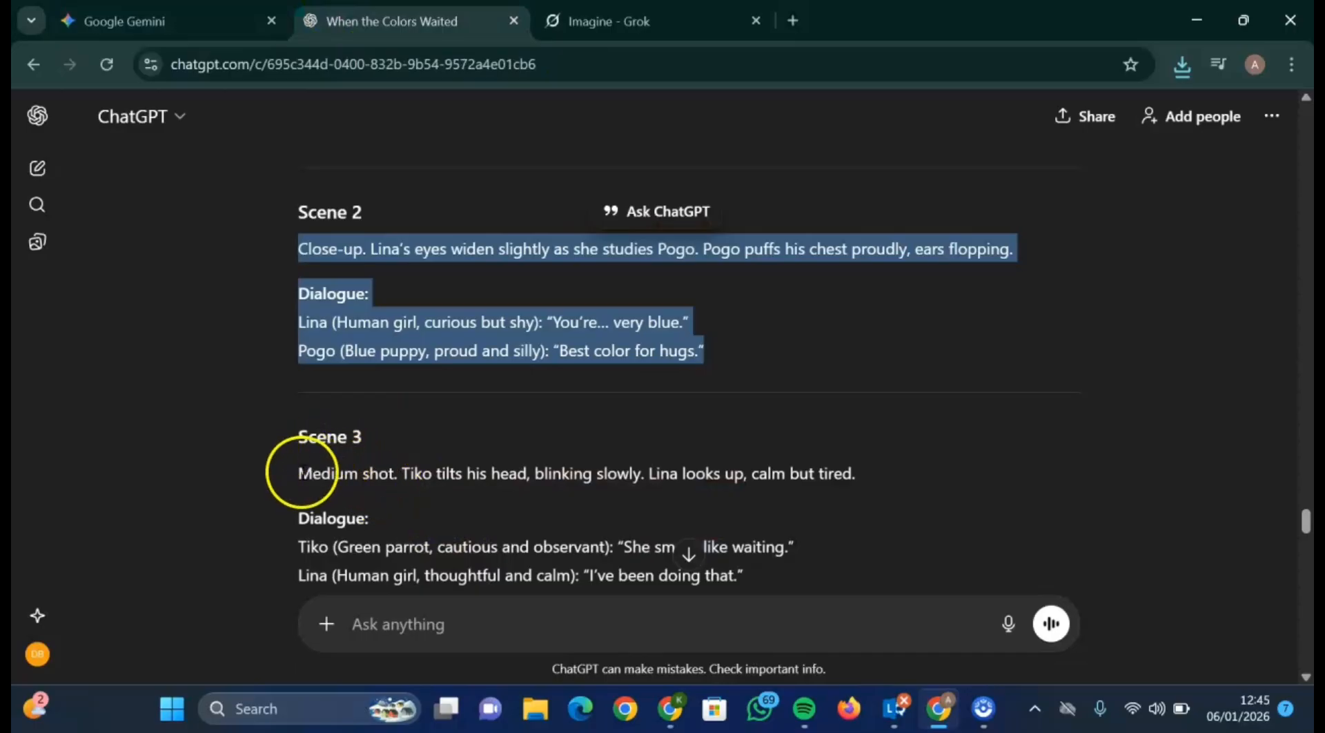
{"action": "left_click_drag", "start_coordinate": [298, 473], "coordinate": [459, 592]}
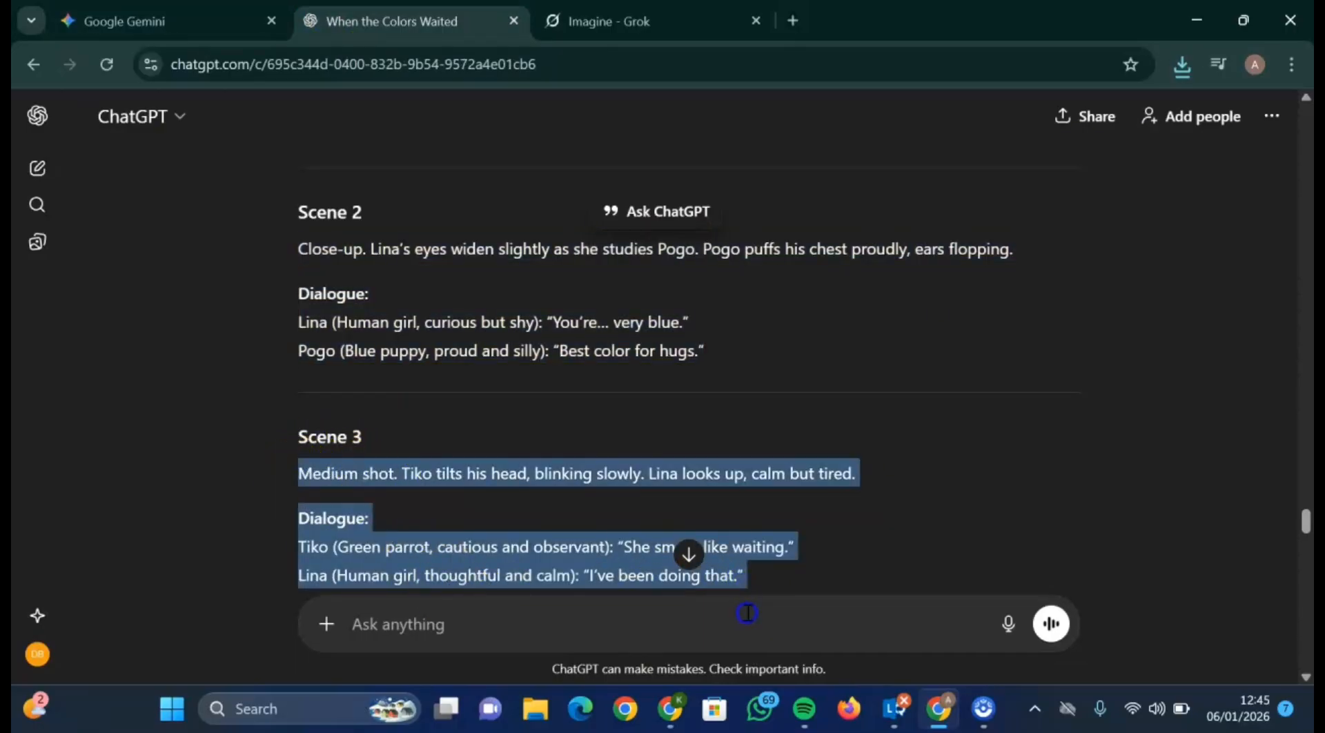
{"action": "left_click_drag", "start_coordinate": [748, 609], "coordinate": [980, 552]}
{"action": "scroll", "coordinate": [980, 552], "scroll_direction": "up", "scroll_amount": 1}
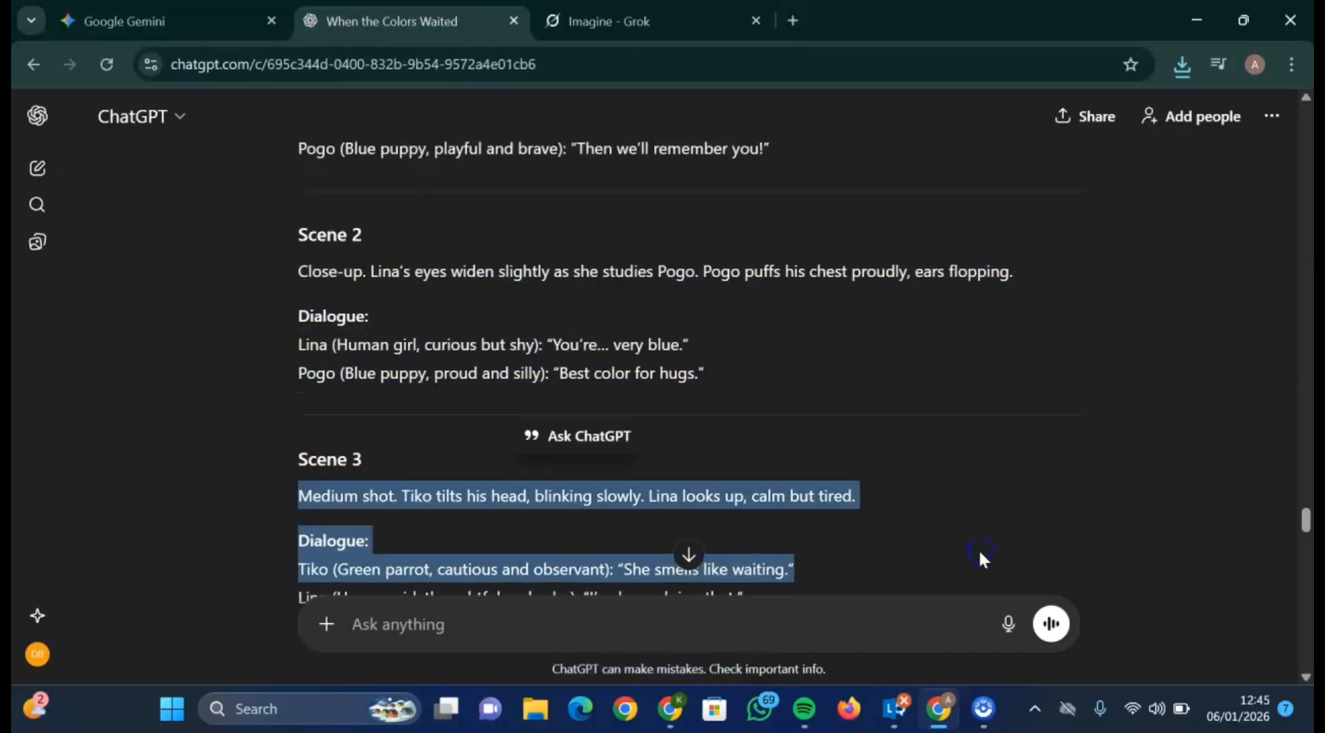
{"action": "scroll", "coordinate": [980, 552], "scroll_direction": "down", "scroll_amount": 3}
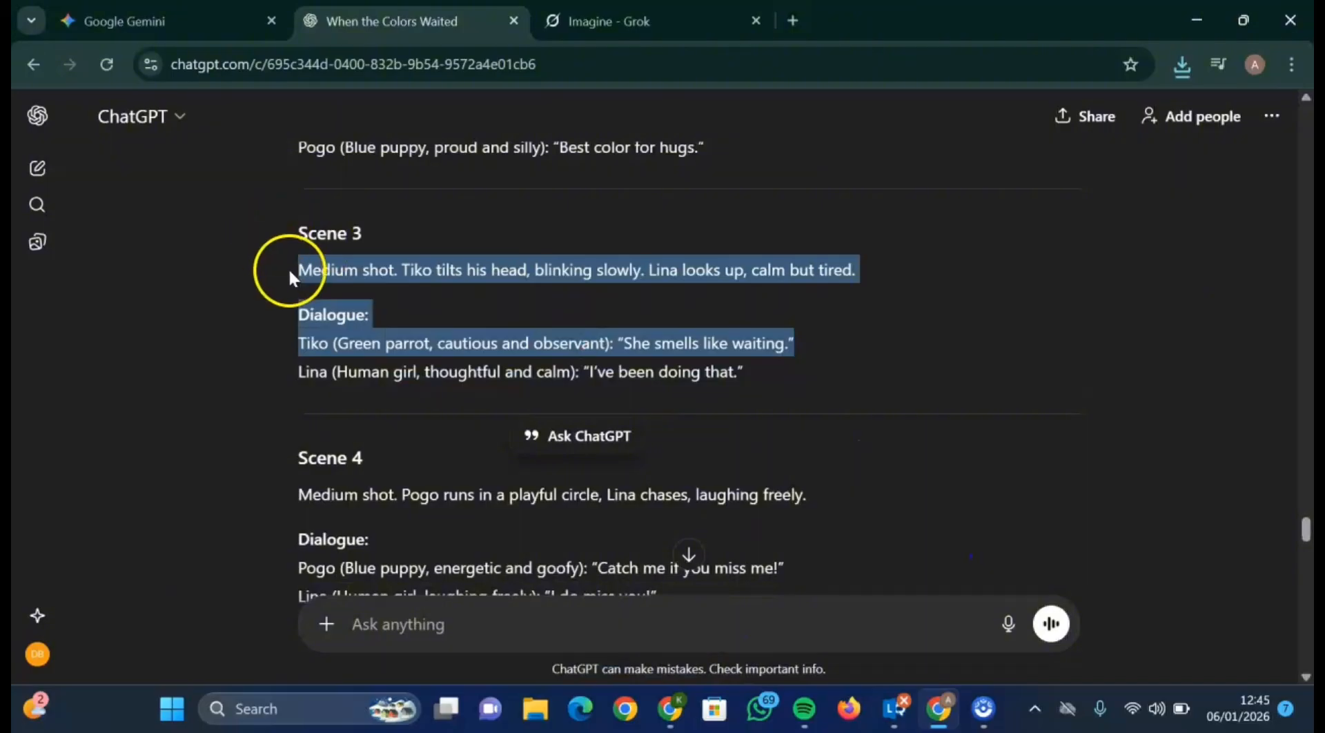
{"action": "left_click_drag", "start_coordinate": [289, 276], "coordinate": [724, 372]}
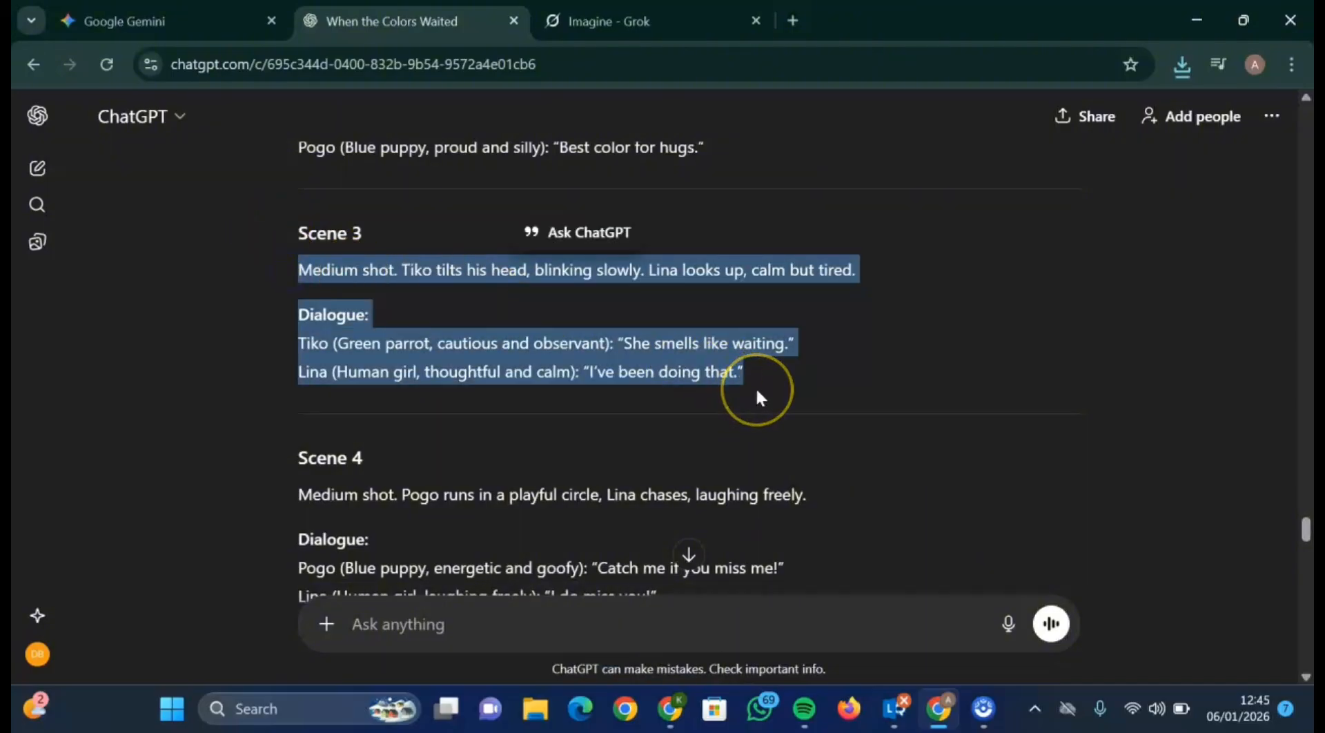
Step: Start a new Grok Imagine post with image 03 from the TUTOR folder and generate the Scene 3 video from the copied prompt
{"action": "left_click", "coordinate": [663, 22]}
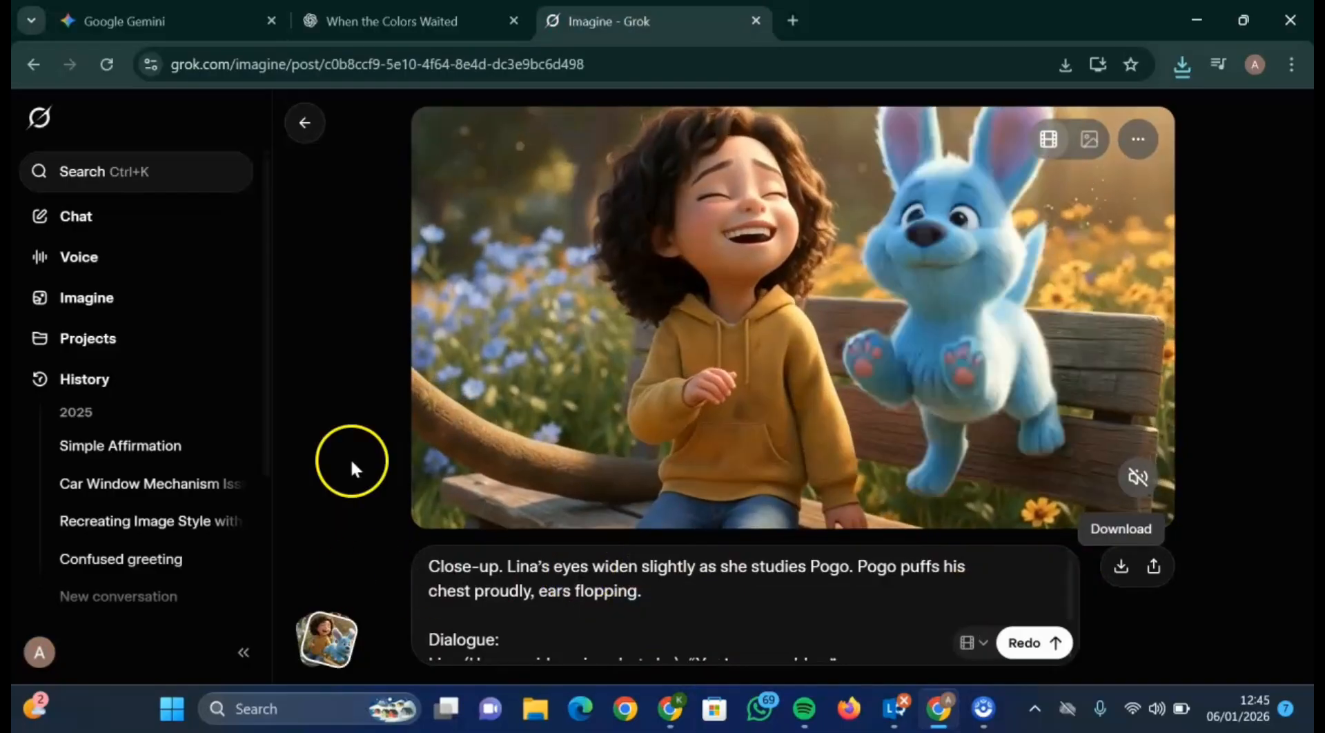
{"action": "left_click", "coordinate": [150, 304]}
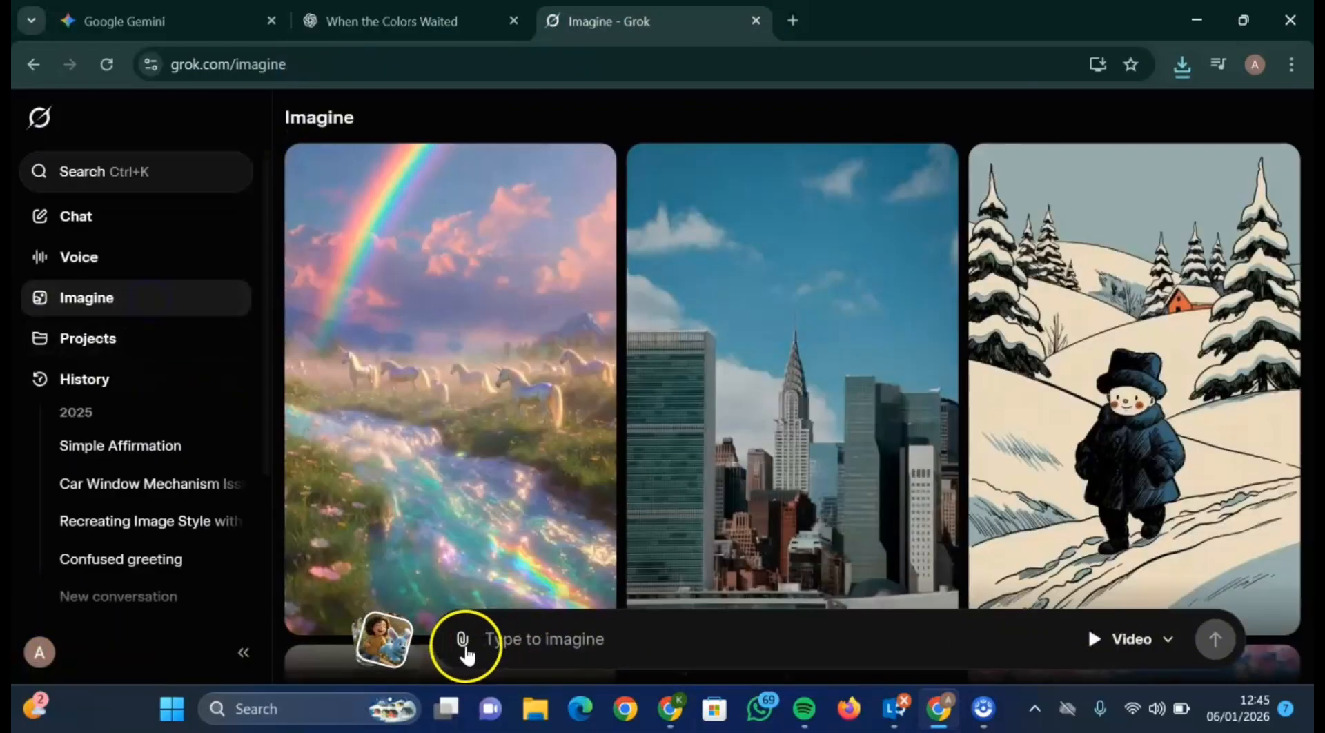
{"action": "left_click", "coordinate": [463, 642]}
{"action": "left_click", "coordinate": [521, 429]}
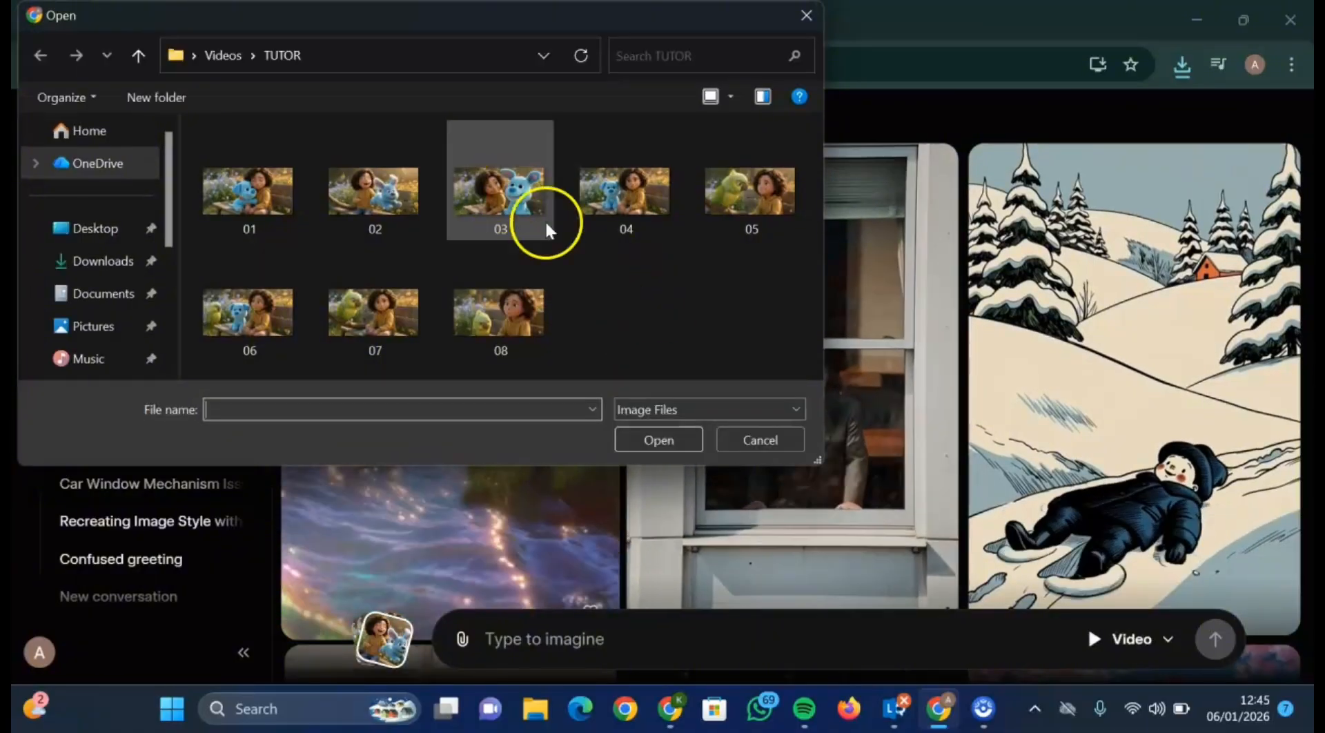
{"action": "left_click", "coordinate": [488, 190]}
{"action": "left_click", "coordinate": [659, 441]}
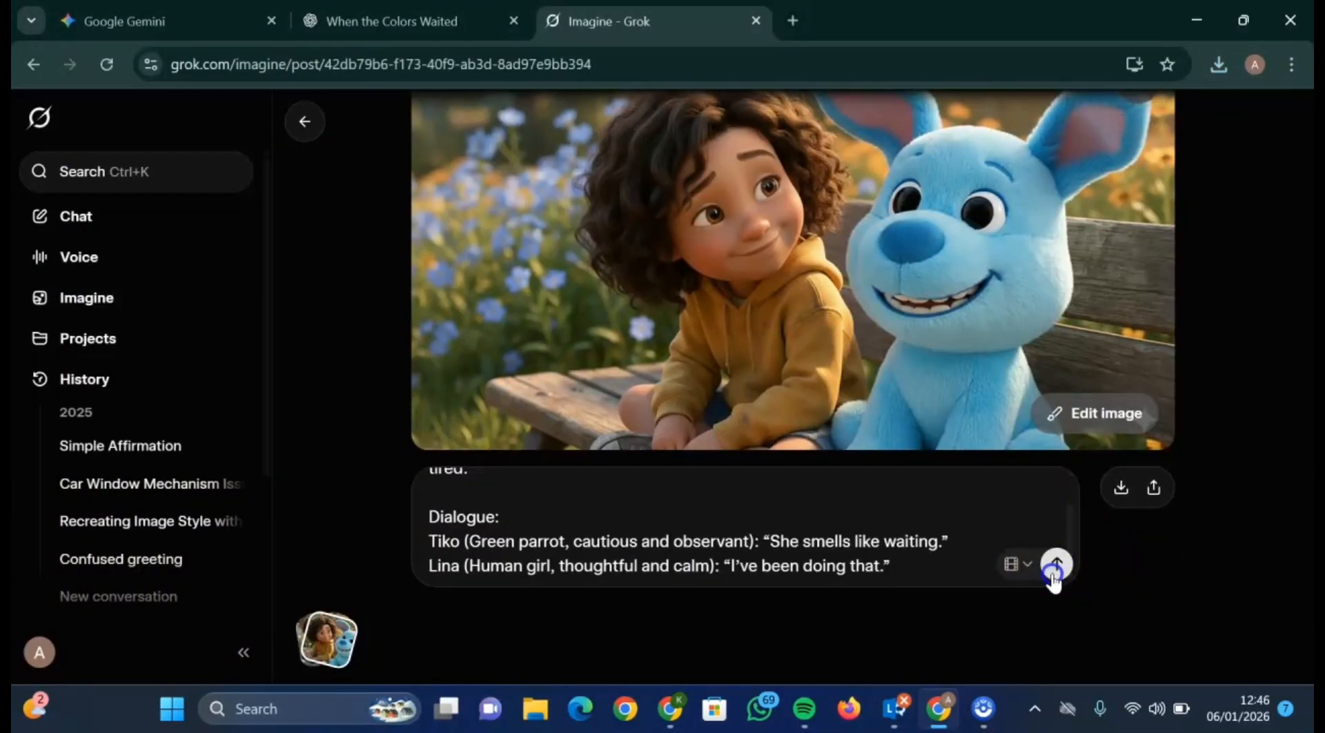
{"action": "left_click", "coordinate": [1054, 569]}
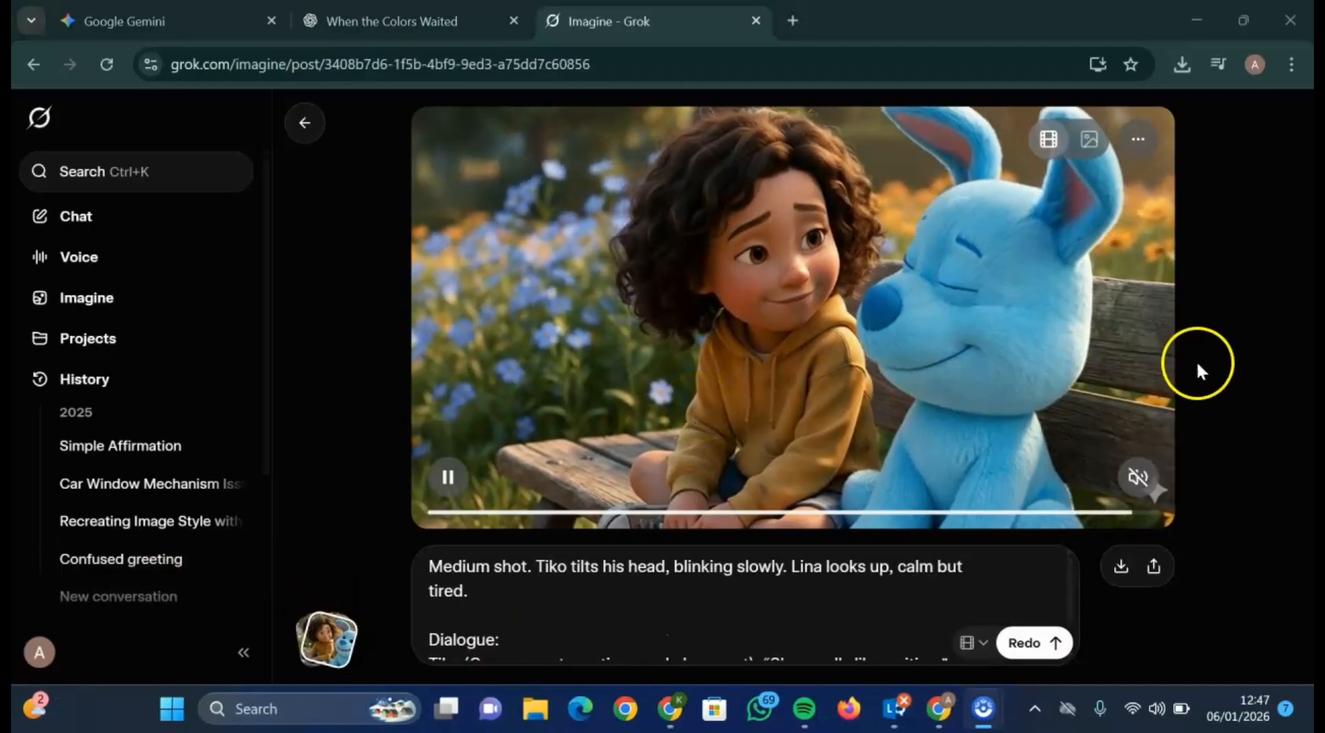
Step: Play back the generated Scene 3 video from the beginning with its sound on
{"action": "left_click", "coordinate": [1137, 477]}
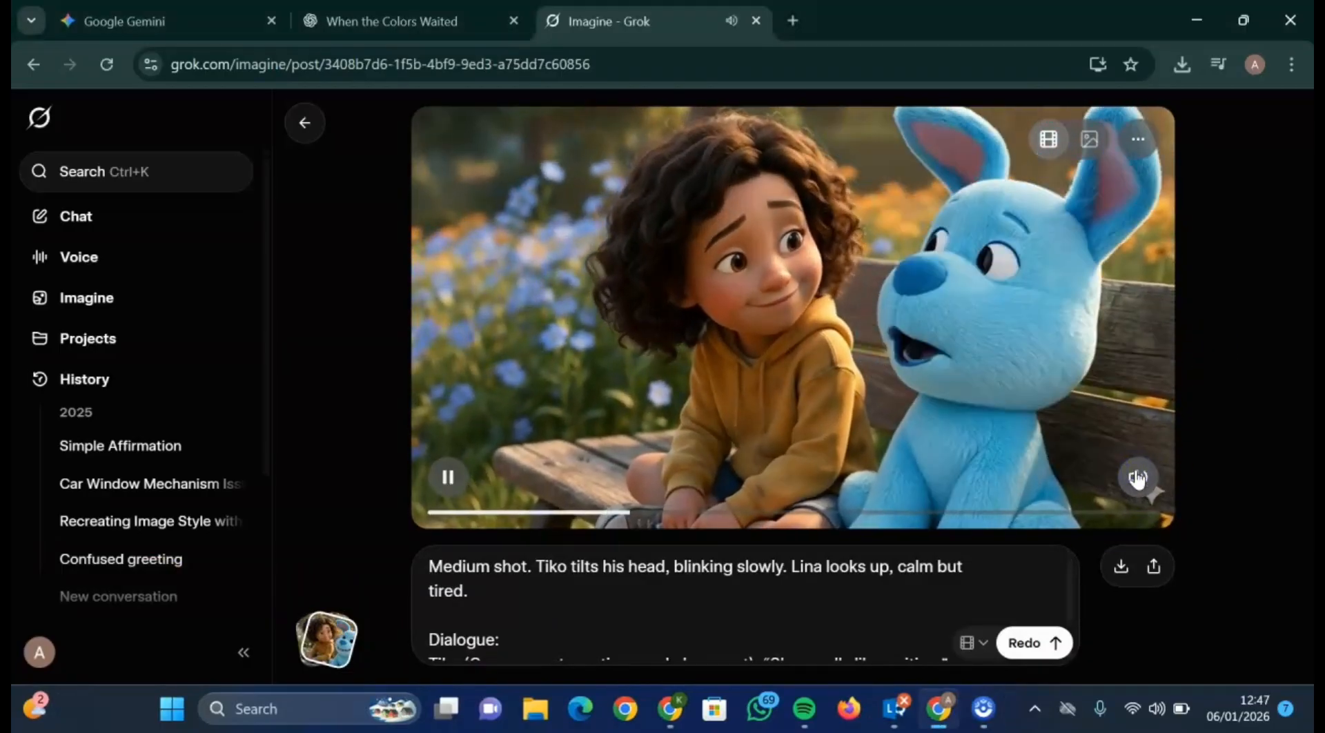
{"action": "left_click", "coordinate": [432, 512]}
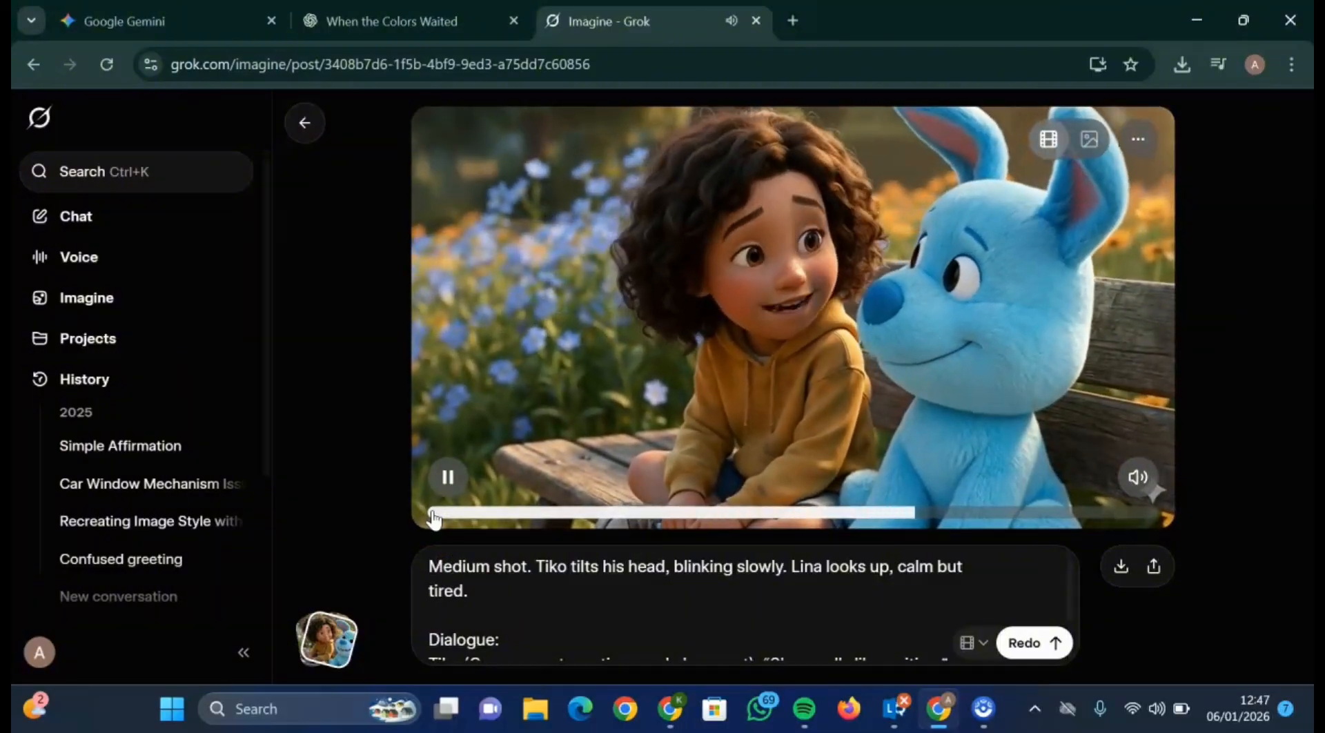
{"action": "left_click", "coordinate": [446, 480]}
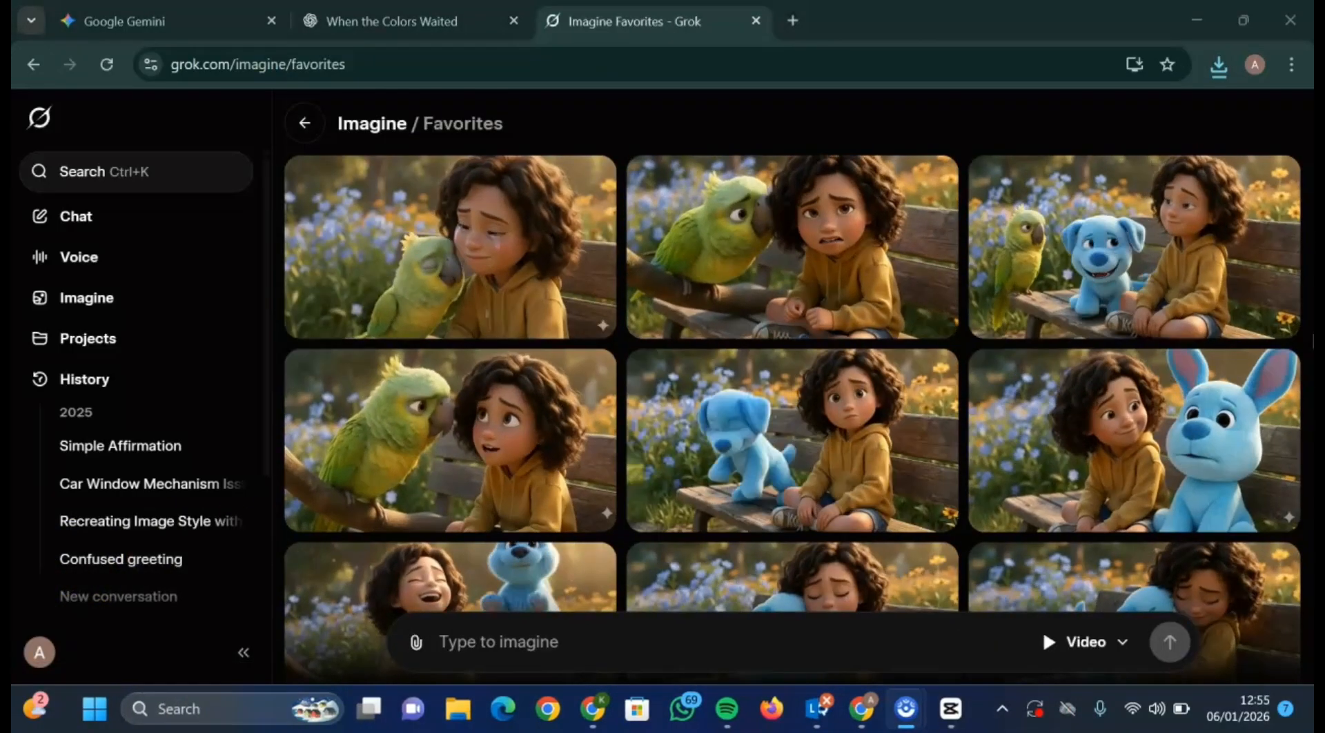
Step: Switch to CapCut, import the generated Grok videos into a new project and place the Scene 1 clip on the timeline
{"action": "left_click", "coordinate": [1268, 135]}
{"action": "scroll", "coordinate": [1269, 136], "scroll_direction": "down", "scroll_amount": 1}
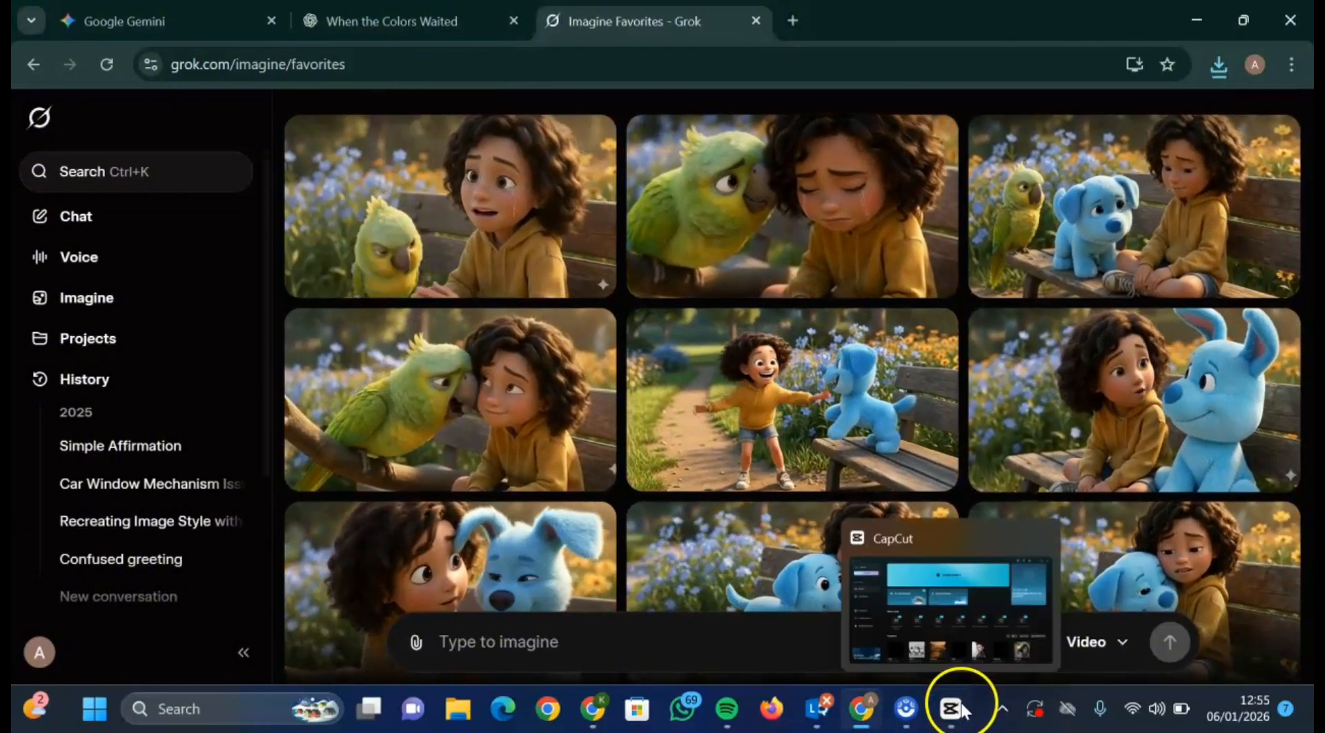
{"action": "left_click", "coordinate": [961, 711]}
{"action": "left_click", "coordinate": [799, 104]}
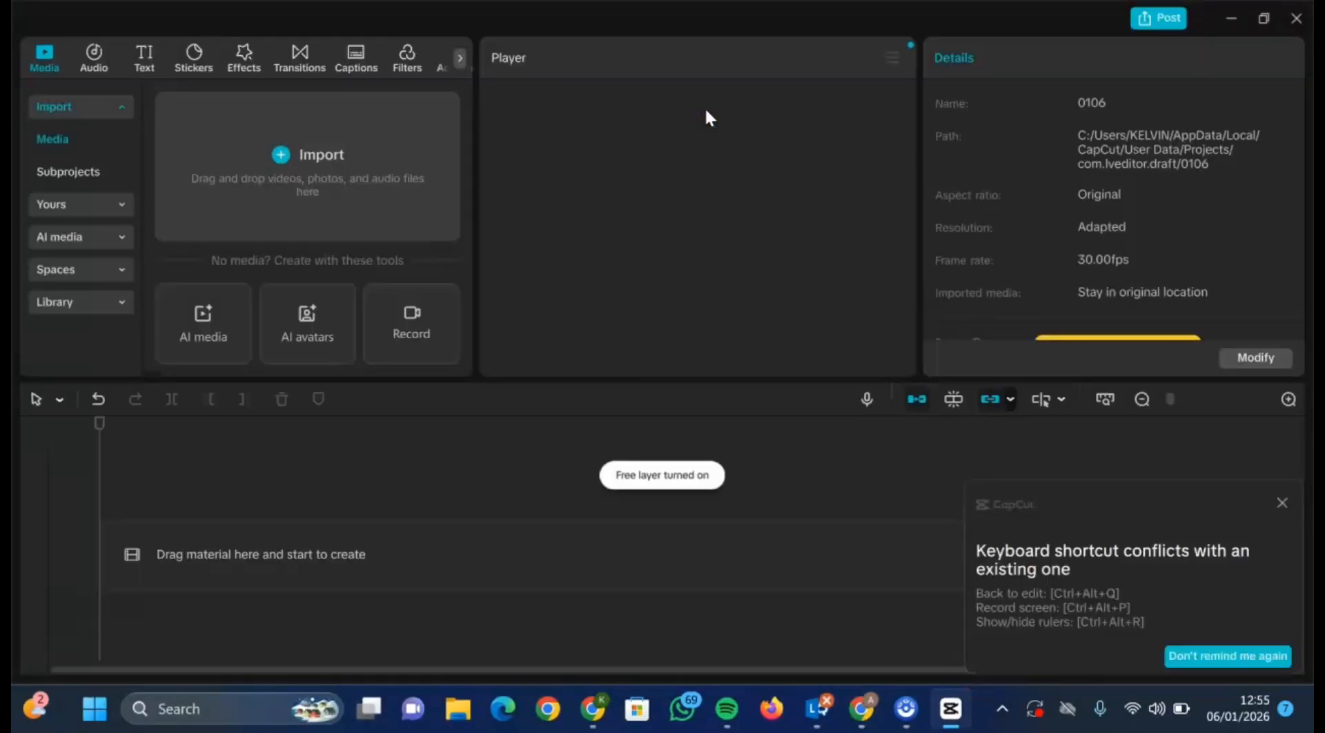
{"action": "left_click", "coordinate": [354, 156]}
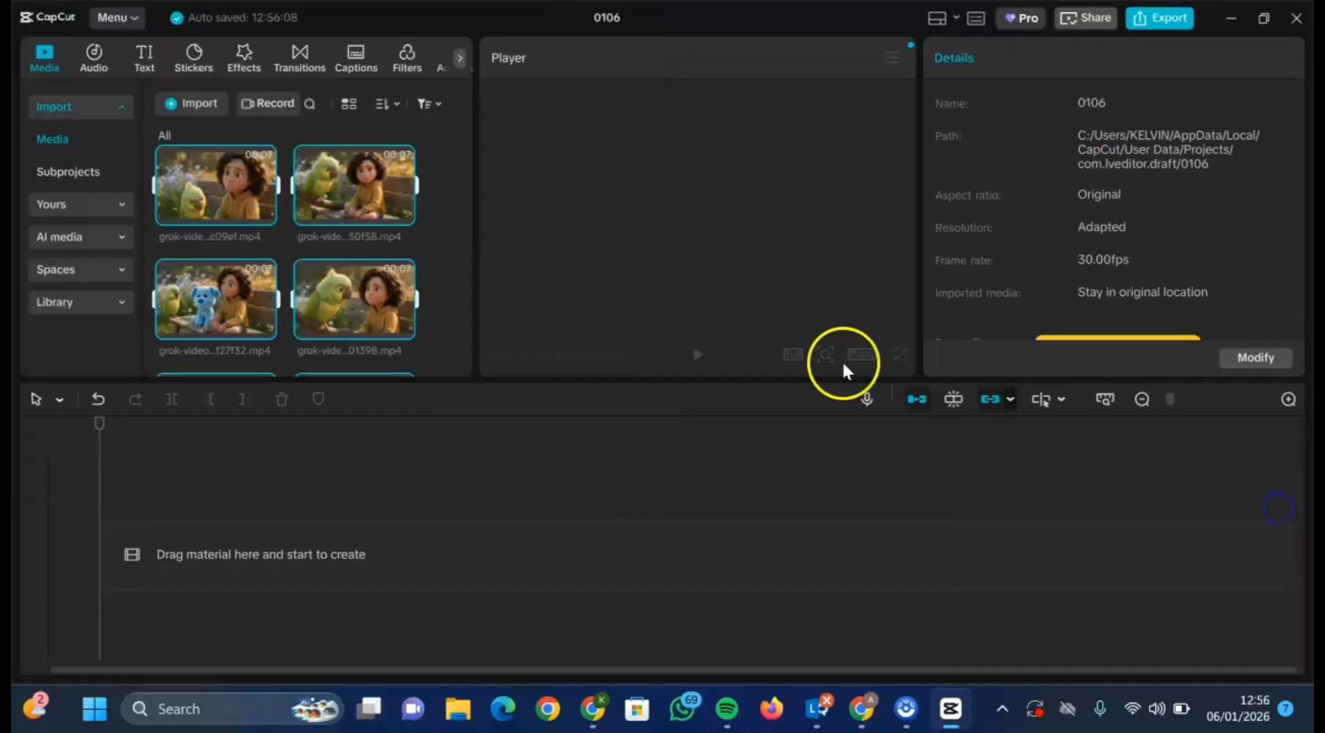
{"action": "scroll", "coordinate": [268, 306], "scroll_direction": "down", "scroll_amount": 3}
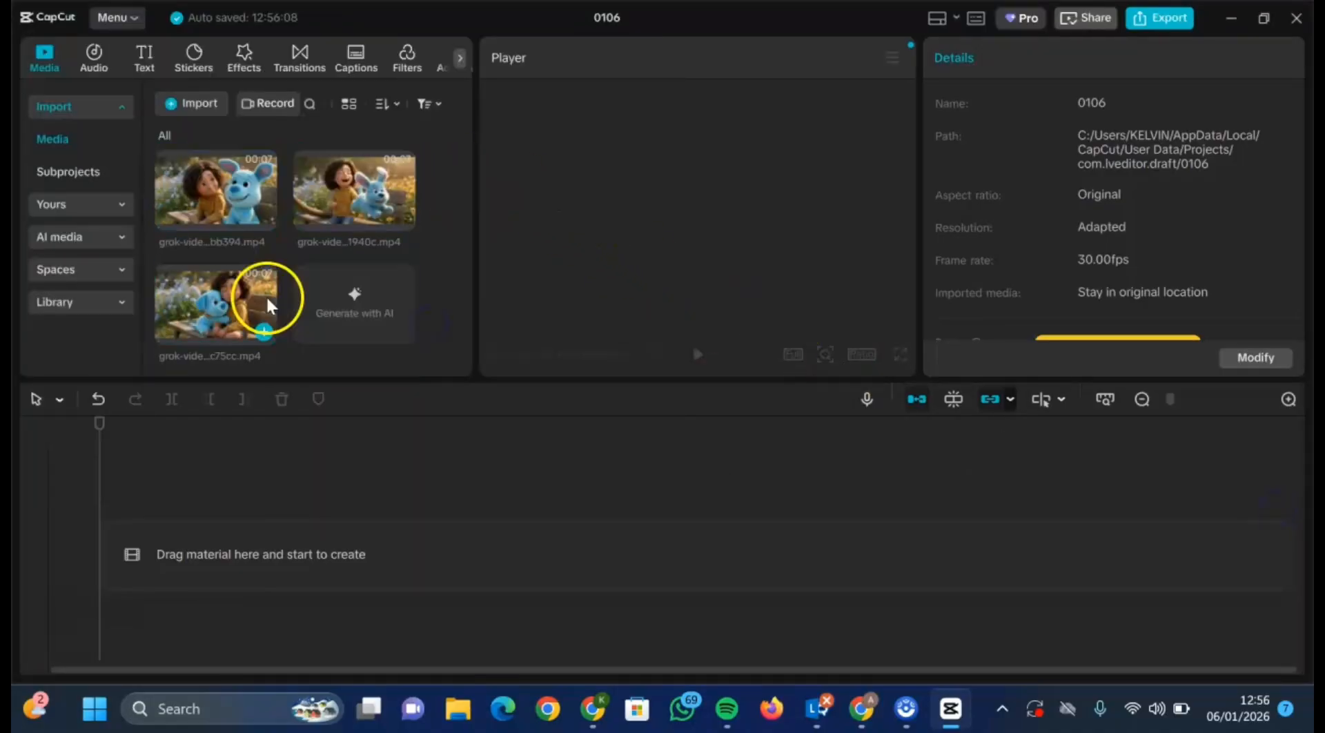
{"action": "left_click_drag", "start_coordinate": [267, 306], "coordinate": [236, 546]}
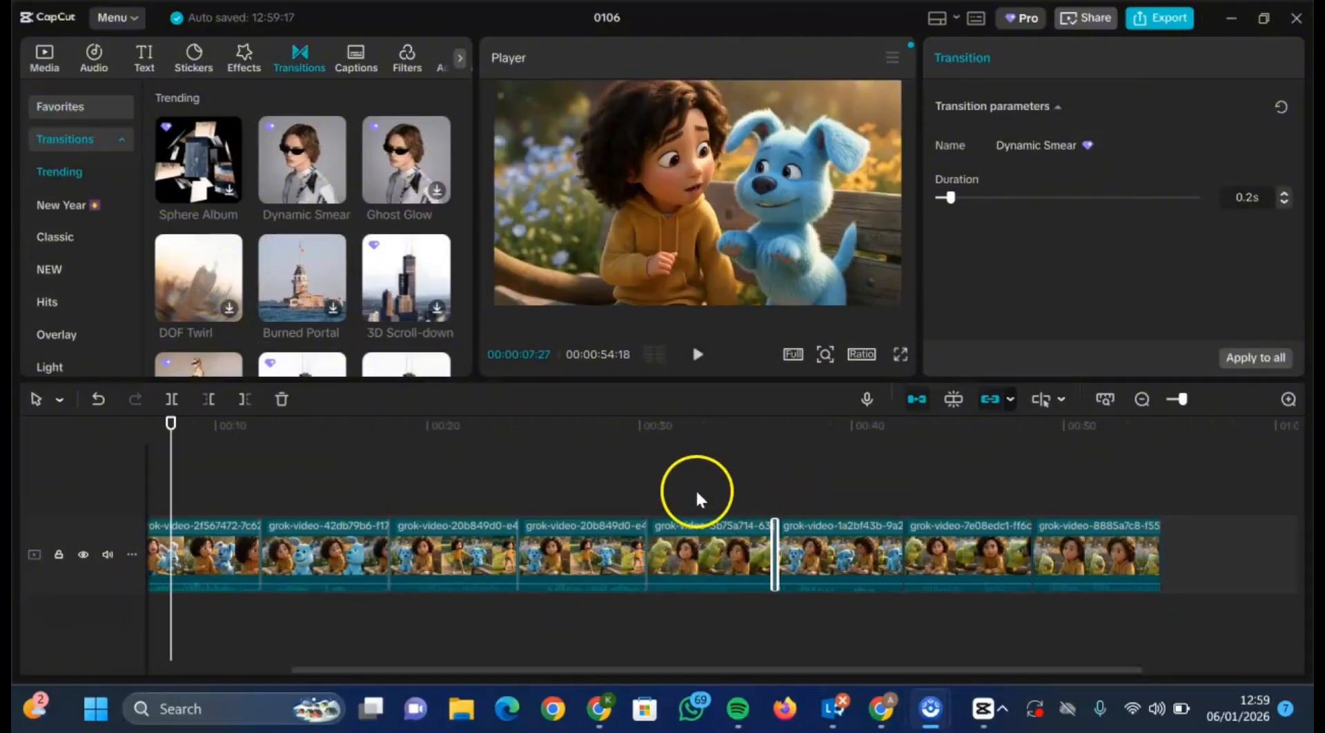
Step: Add the Dynamic Smear transition between the seventh and eighth clips and set its duration to 0.2 s
{"action": "left_click", "coordinate": [695, 489]}
{"action": "mouse_move", "coordinate": [300, 160]}
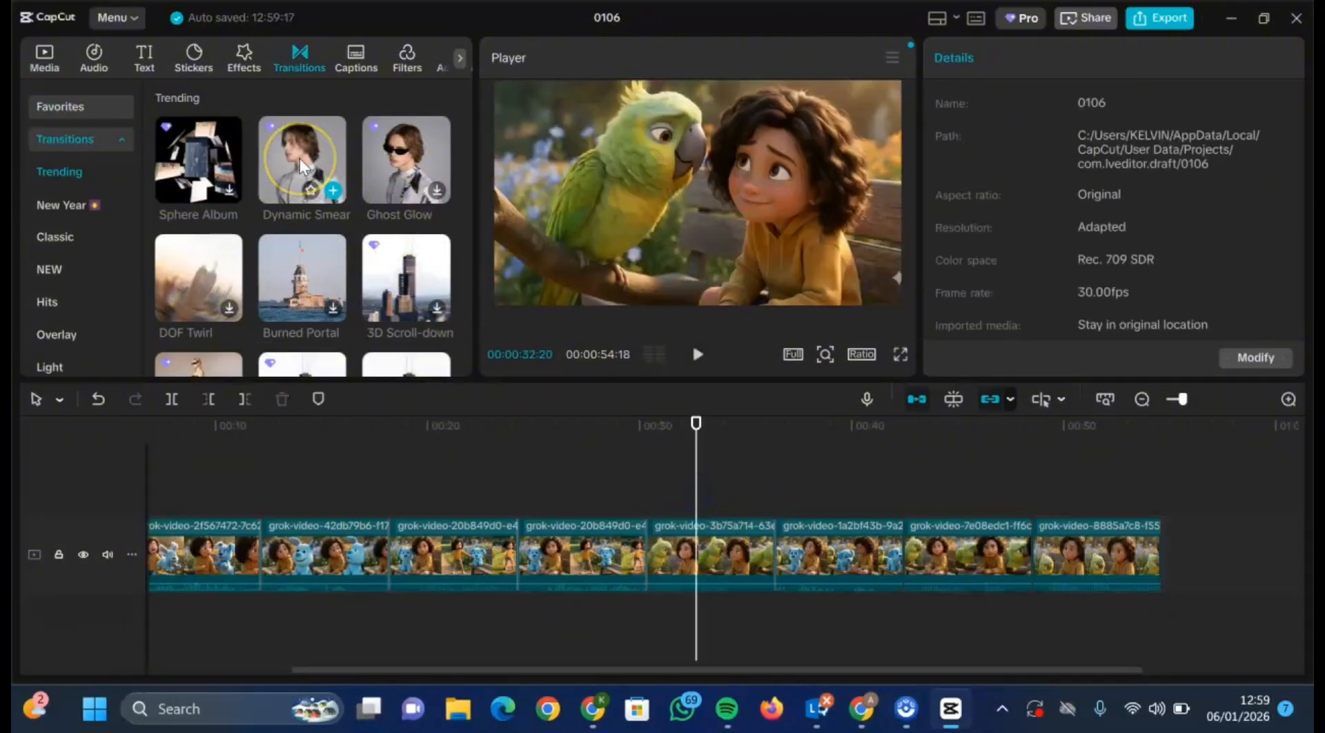
{"action": "mouse_move", "coordinate": [300, 158]}
{"action": "left_mouse_down"}
{"action": "mouse_move", "coordinate": [851, 469]}
{"action": "mouse_move", "coordinate": [895, 460]}
{"action": "mouse_move", "coordinate": [901, 567]}
{"action": "left_mouse_up"}
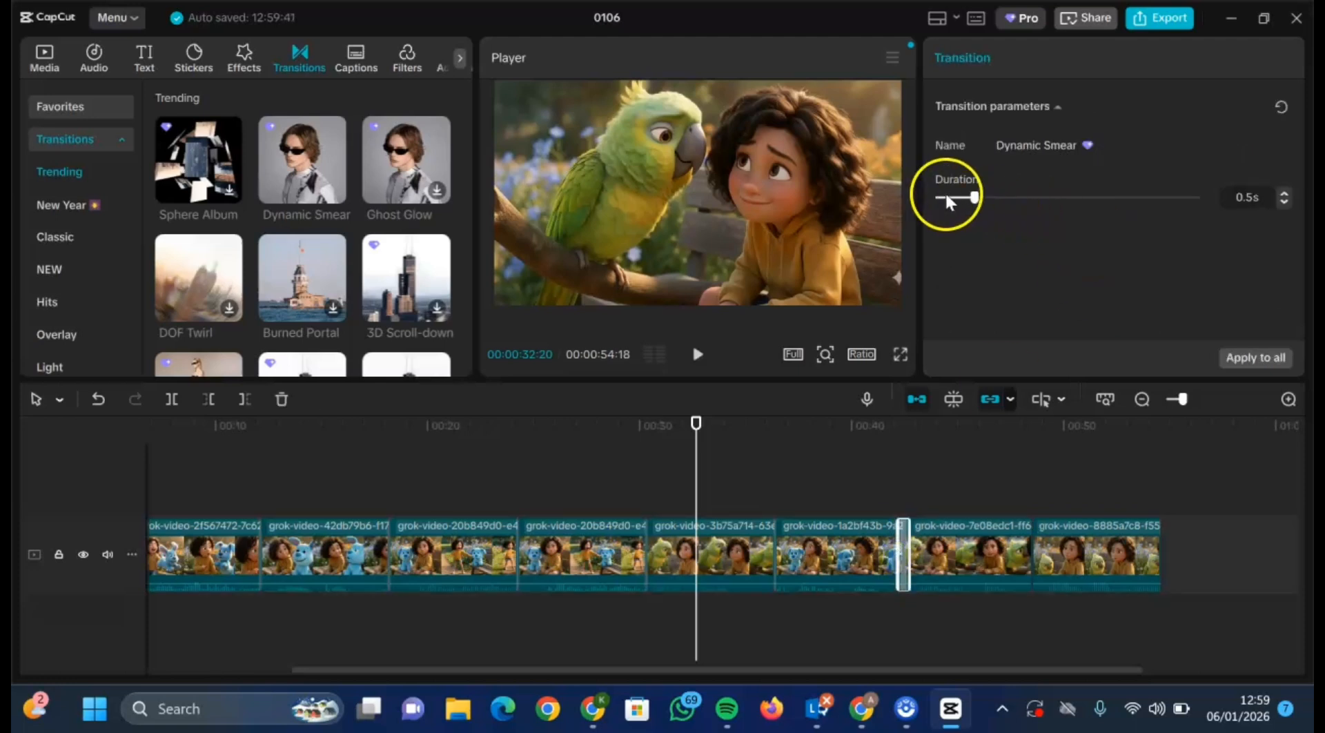
{"action": "left_click_drag", "start_coordinate": [946, 196], "coordinate": [951, 197]}
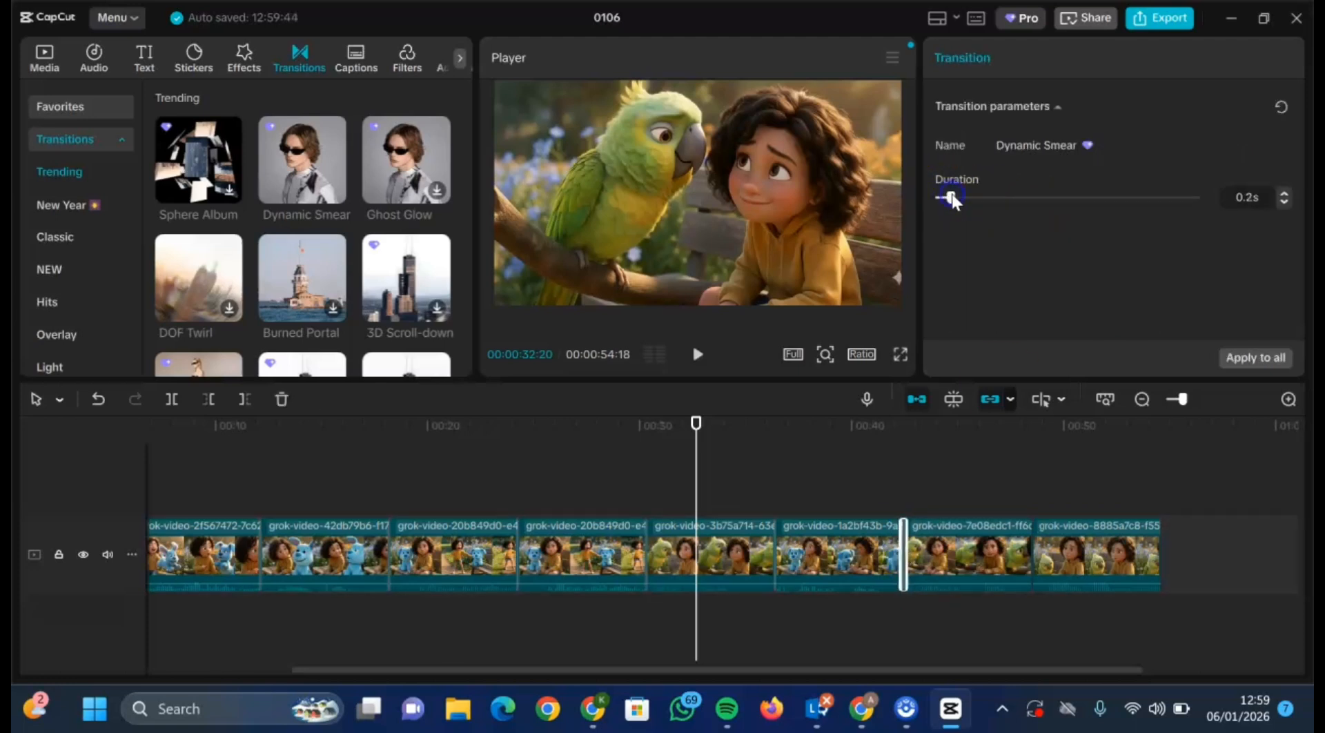
Step: Add the Dynamic Smear transition between the eighth and ninth clips with a duration of 0.2 s
{"action": "mouse_move", "coordinate": [337, 166]}
{"action": "left_mouse_down"}
{"action": "mouse_move", "coordinate": [889, 395]}
{"action": "mouse_move", "coordinate": [1037, 535]}
{"action": "mouse_move", "coordinate": [1030, 547]}
{"action": "left_mouse_up"}
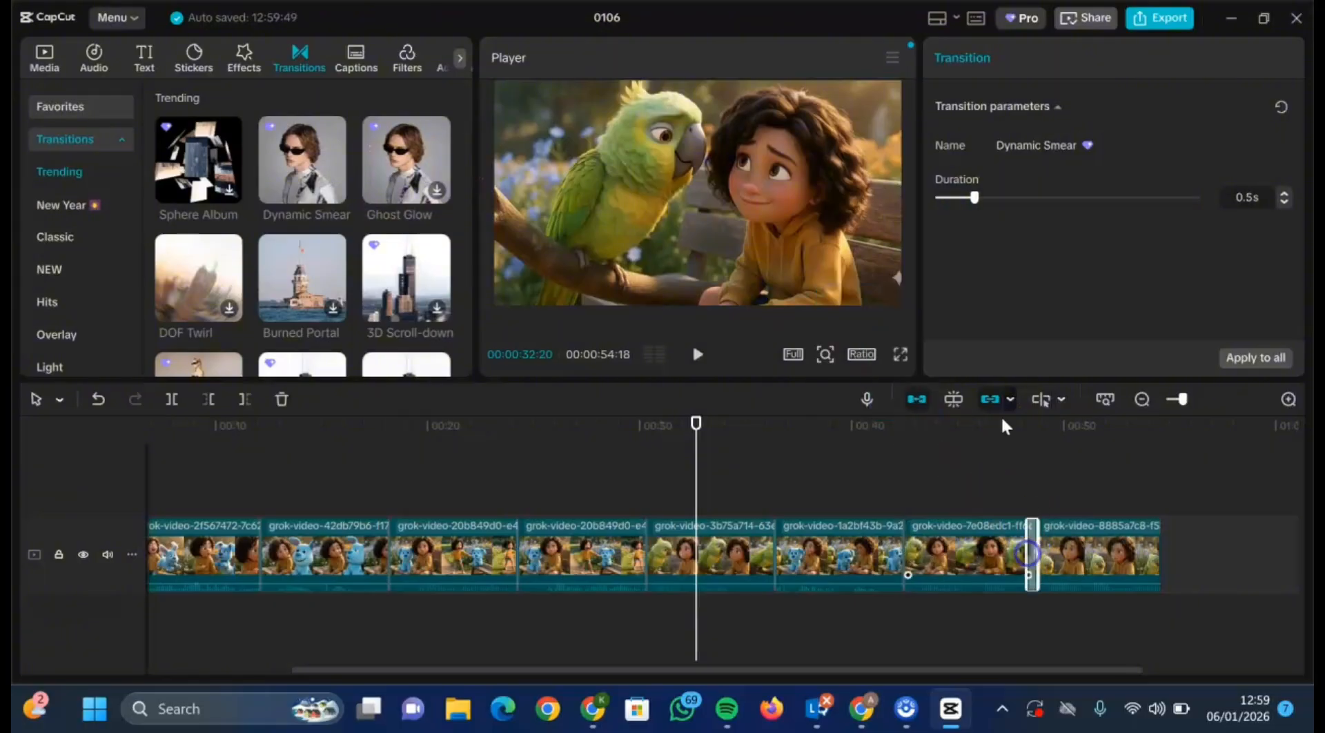
{"action": "left_click", "coordinate": [947, 197]}
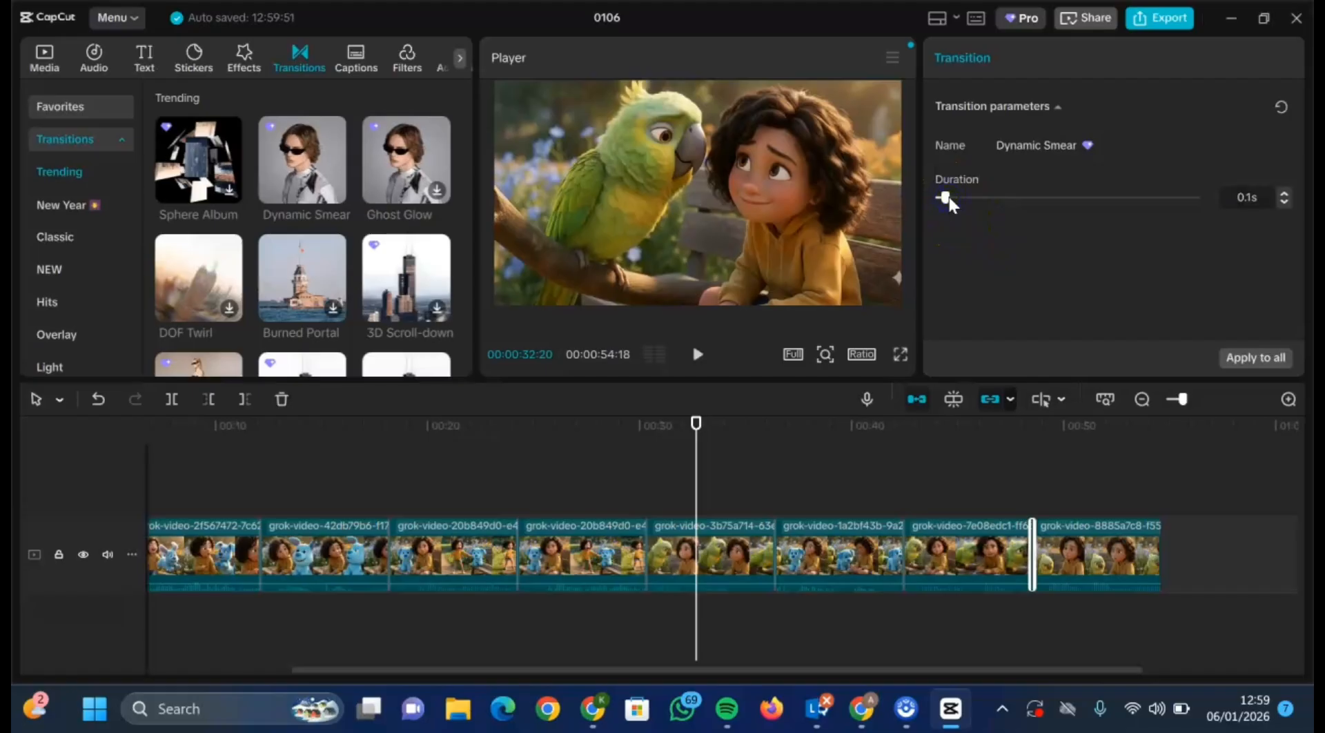
{"action": "left_click_drag", "start_coordinate": [950, 200], "coordinate": [952, 200]}
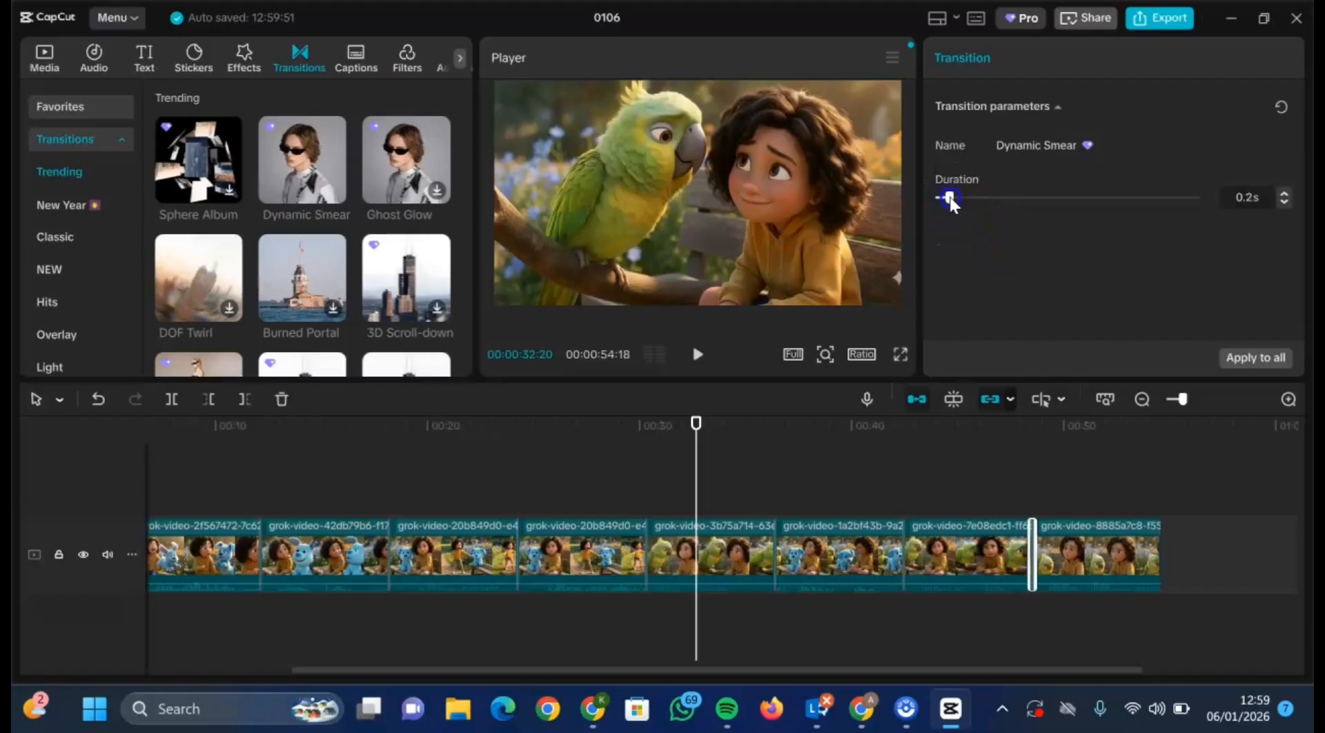
Step: Generate auto captions for the whole timeline with the spoken language on Auto detect and no bilingual captions
{"action": "left_click", "coordinate": [360, 41]}
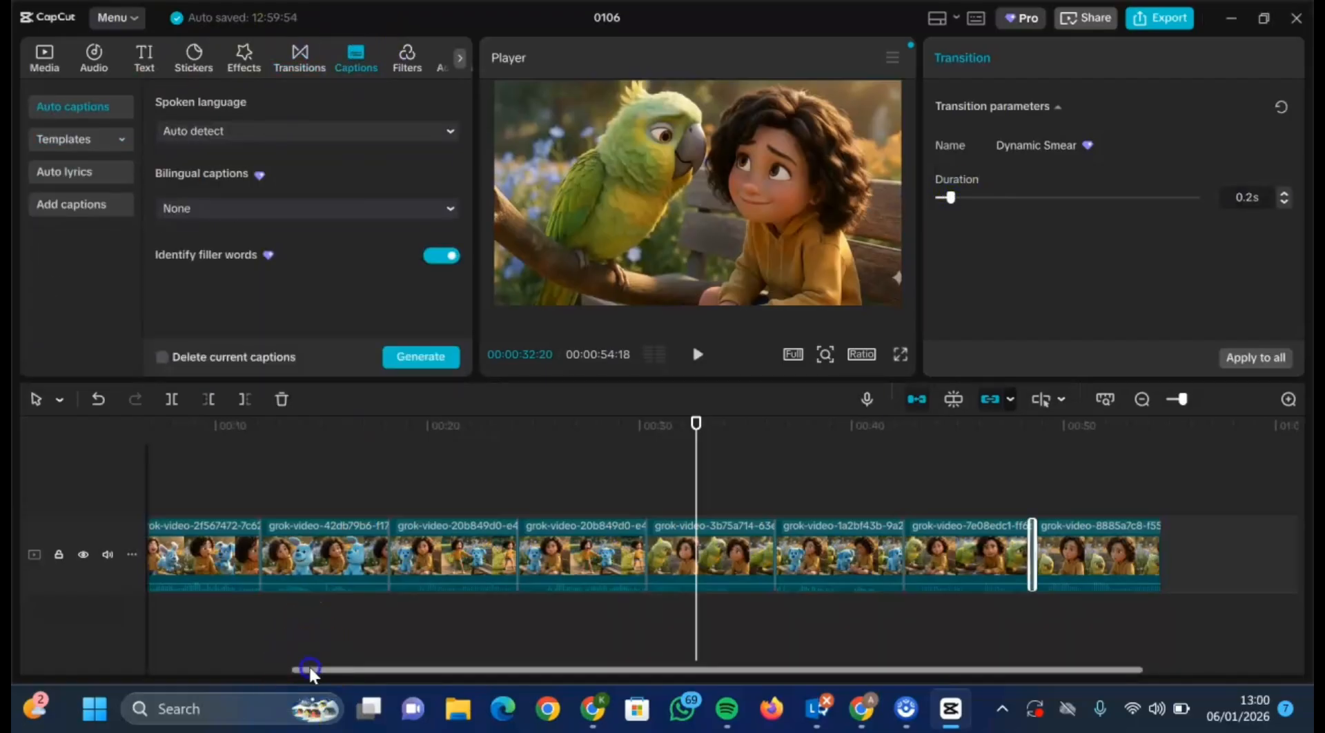
{"action": "left_click_drag", "start_coordinate": [308, 664], "coordinate": [148, 664]}
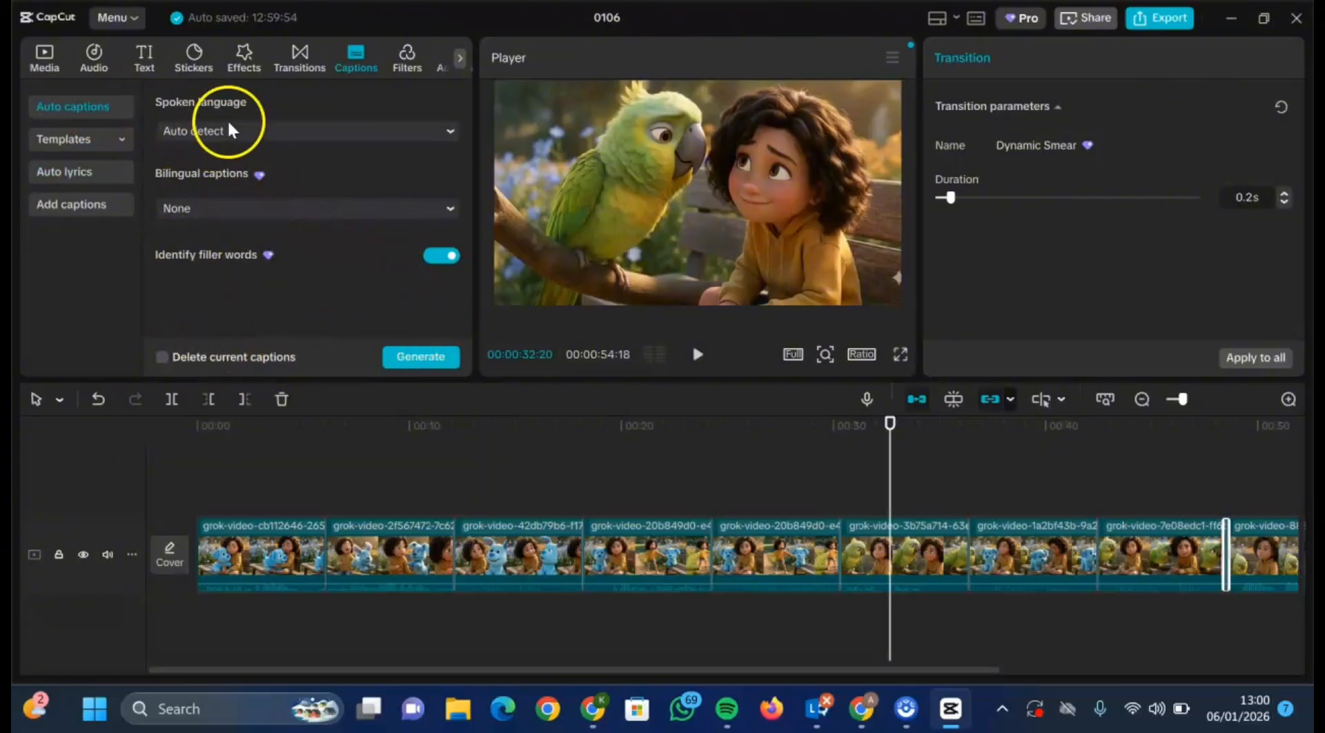
{"action": "left_click", "coordinate": [419, 354]}
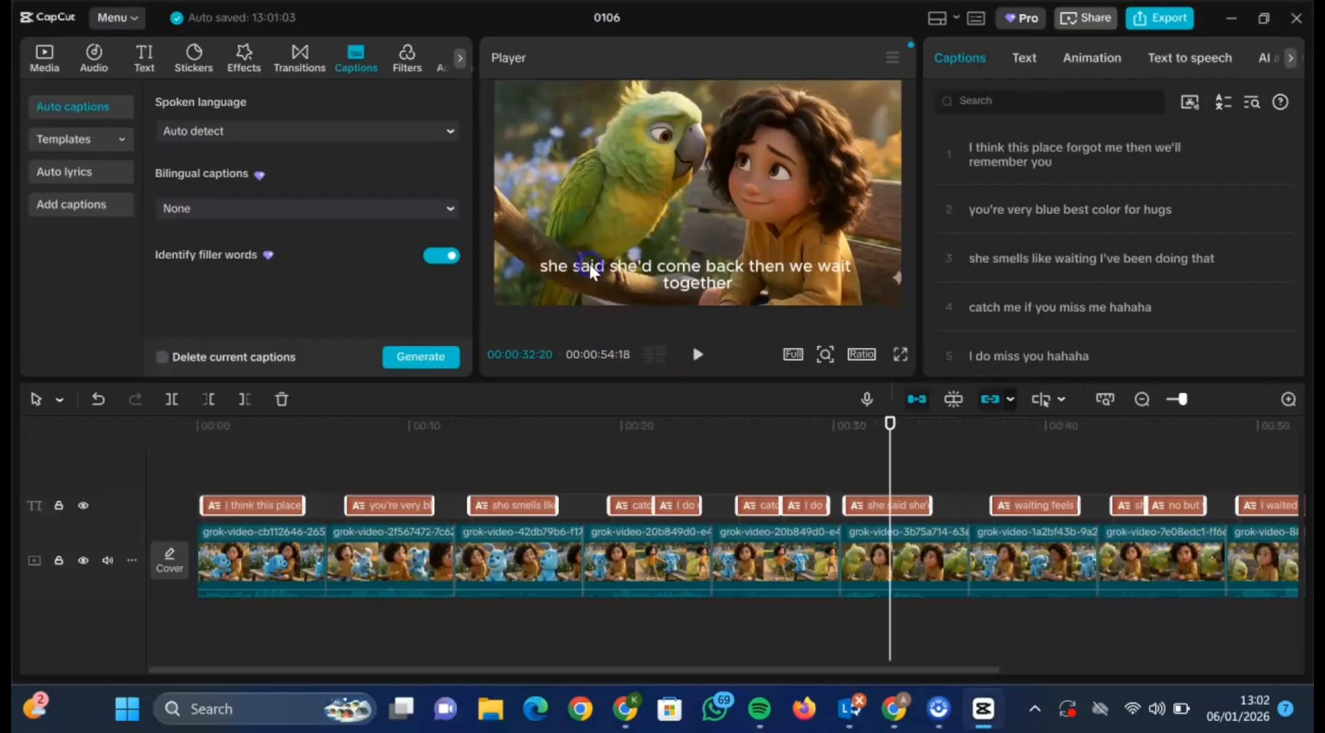
Step: Apply the Typewriter entrance animation to the caption "she said she'd come back then we wait together"
{"action": "left_click", "coordinate": [719, 268]}
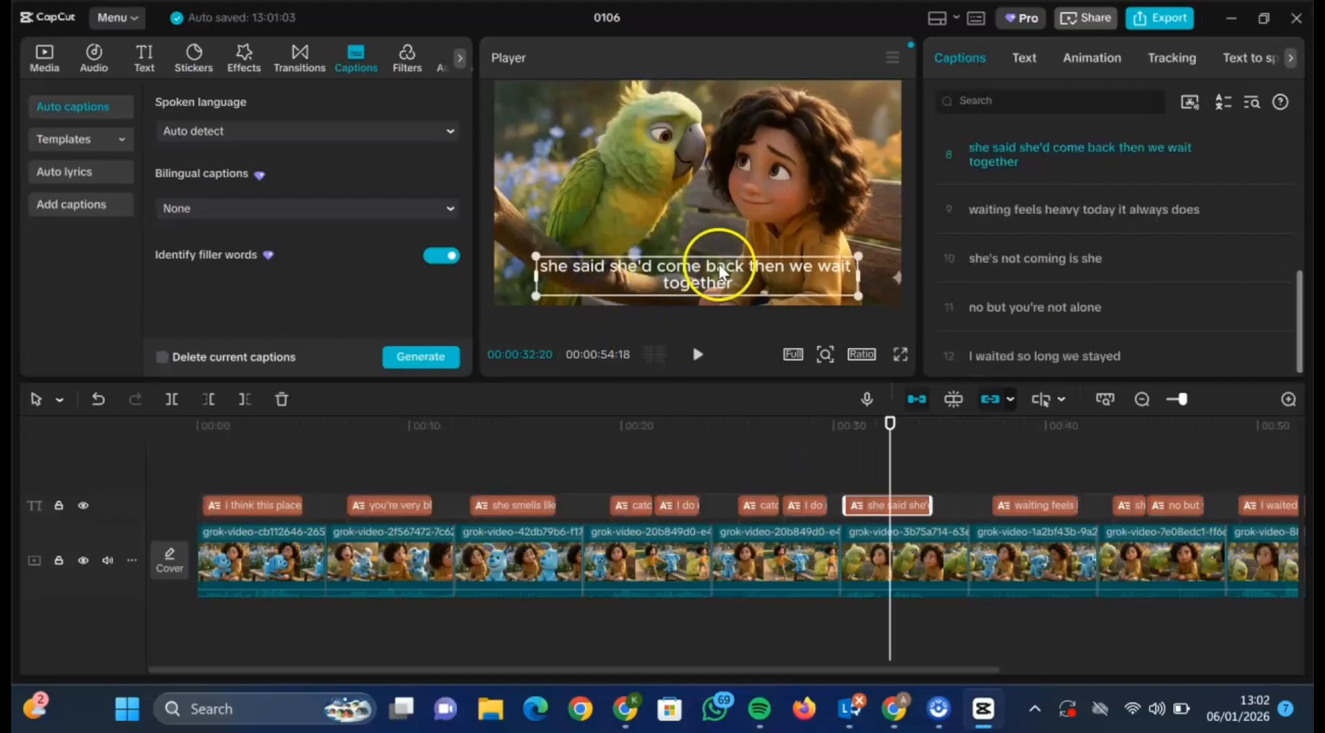
{"action": "left_click", "coordinate": [1090, 60]}
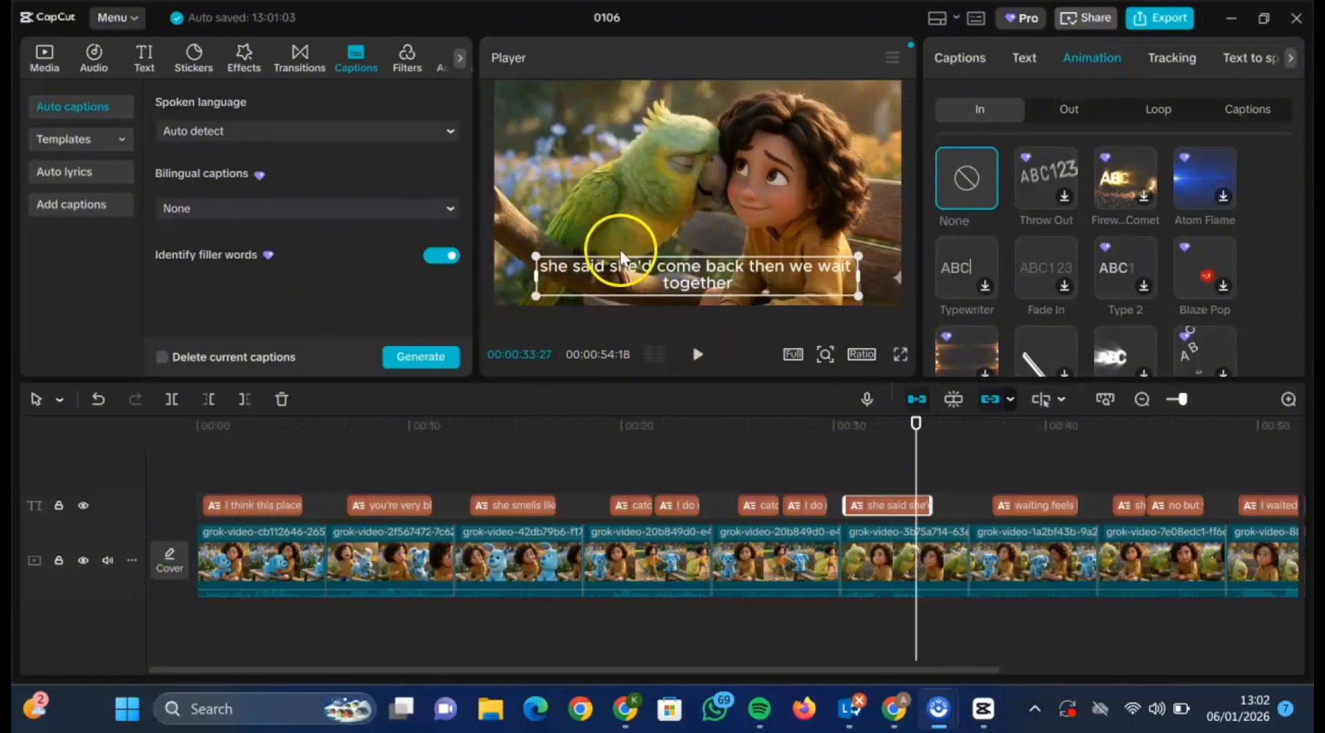
{"action": "left_click", "coordinate": [966, 268]}
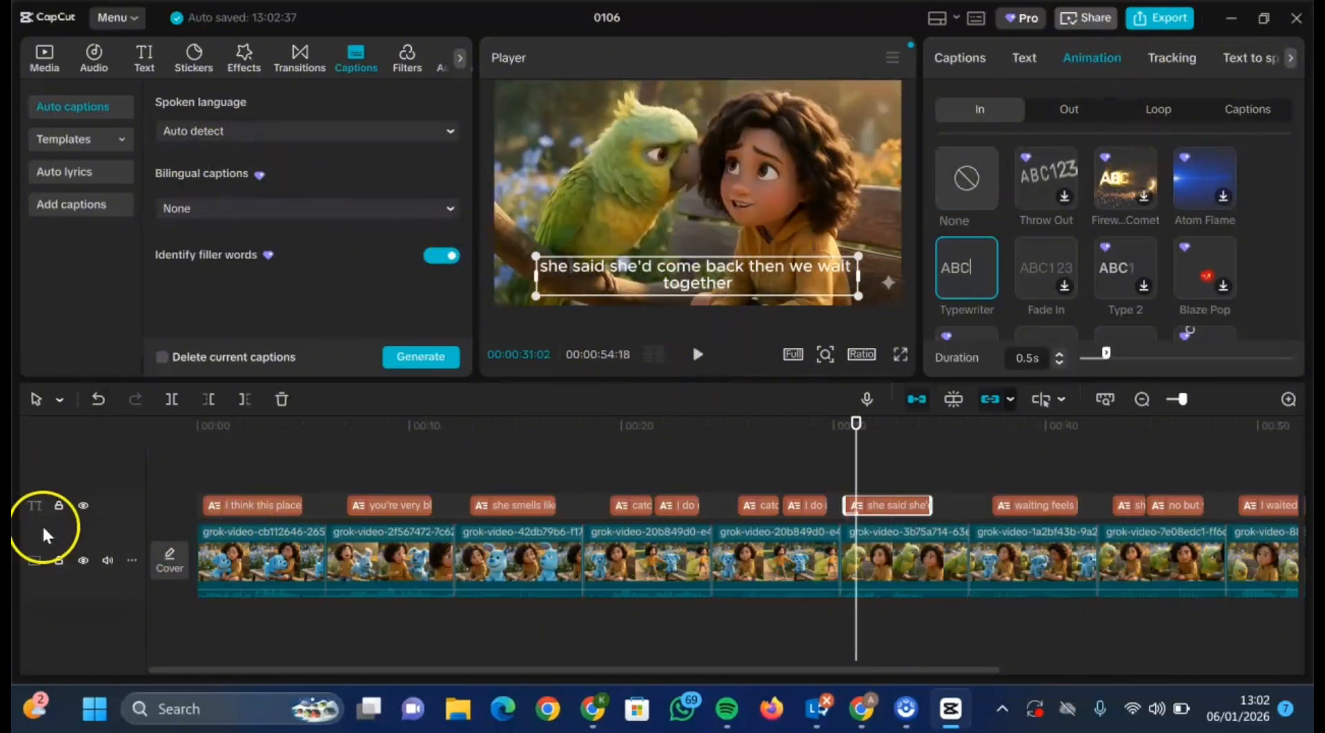
Step: Apply the white-and-orange "THE QUICK" text template to all captions
{"action": "left_click", "coordinate": [1015, 62]}
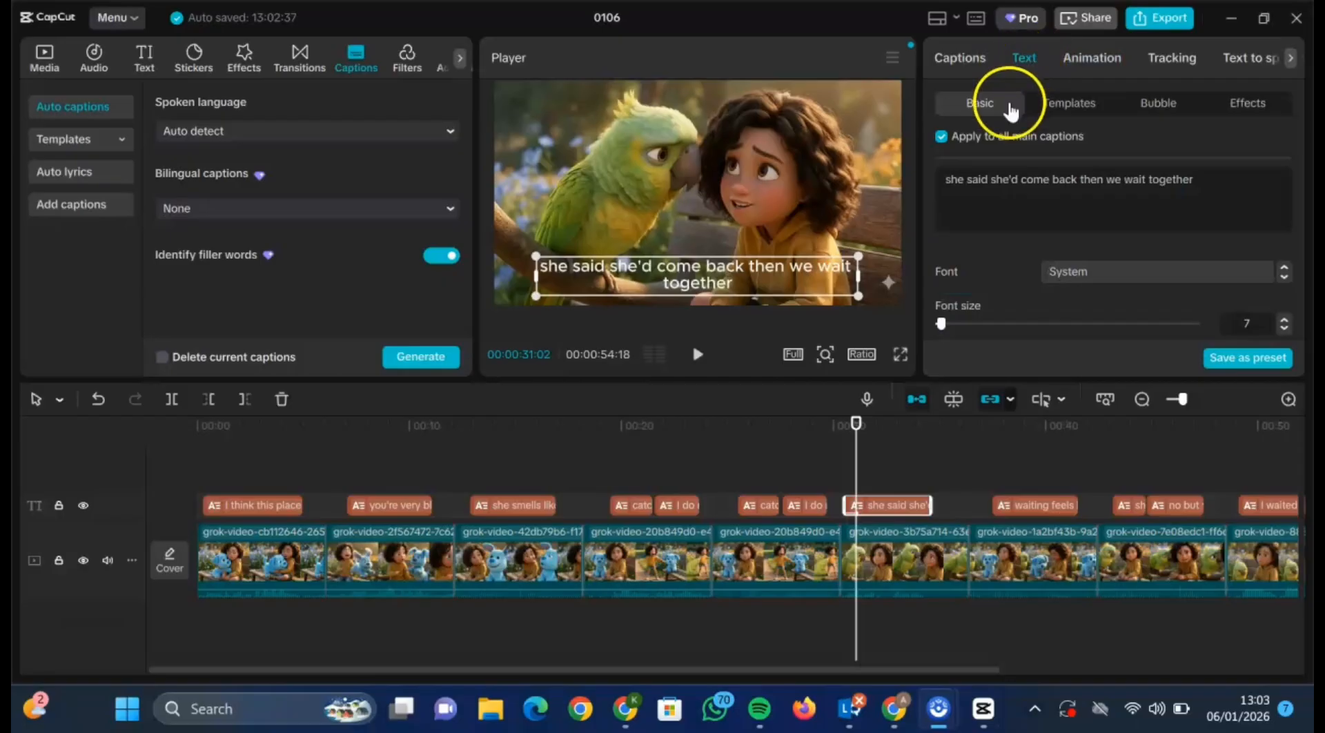
{"action": "left_click", "coordinate": [1059, 116]}
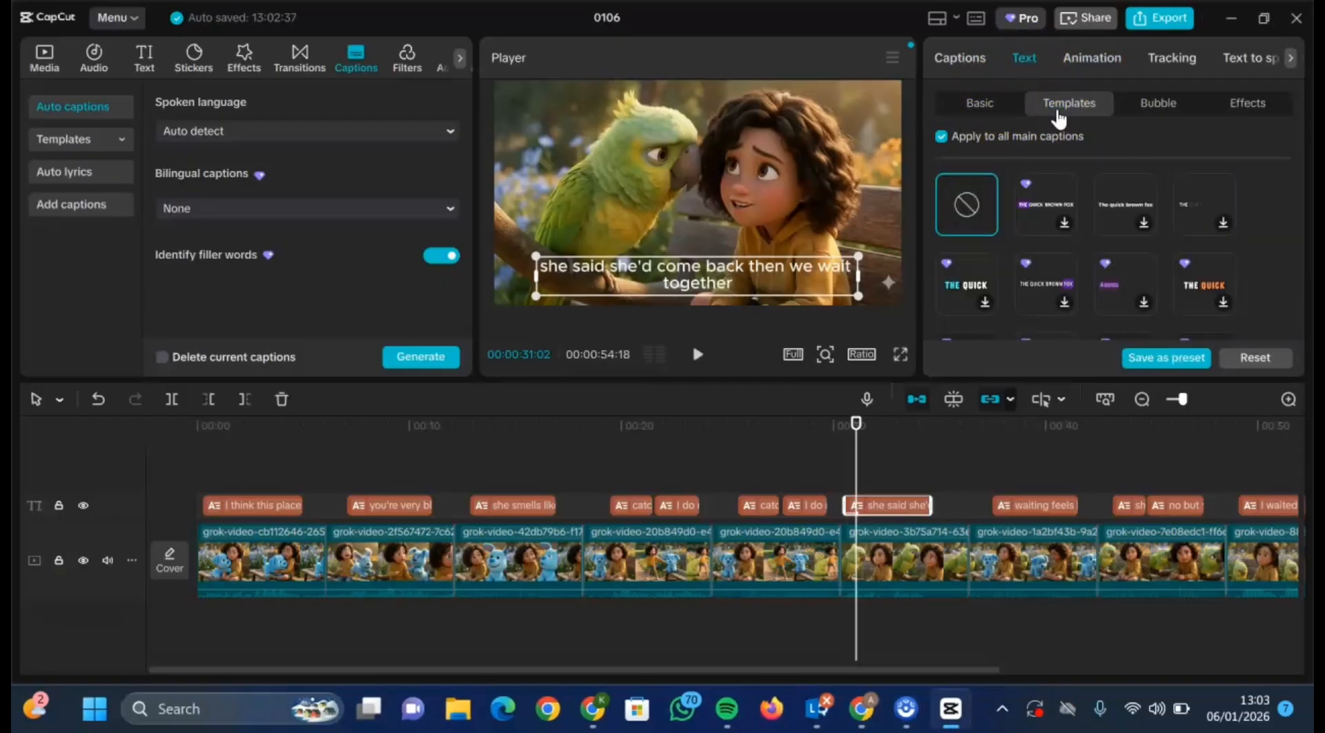
{"action": "left_click", "coordinate": [1187, 254]}
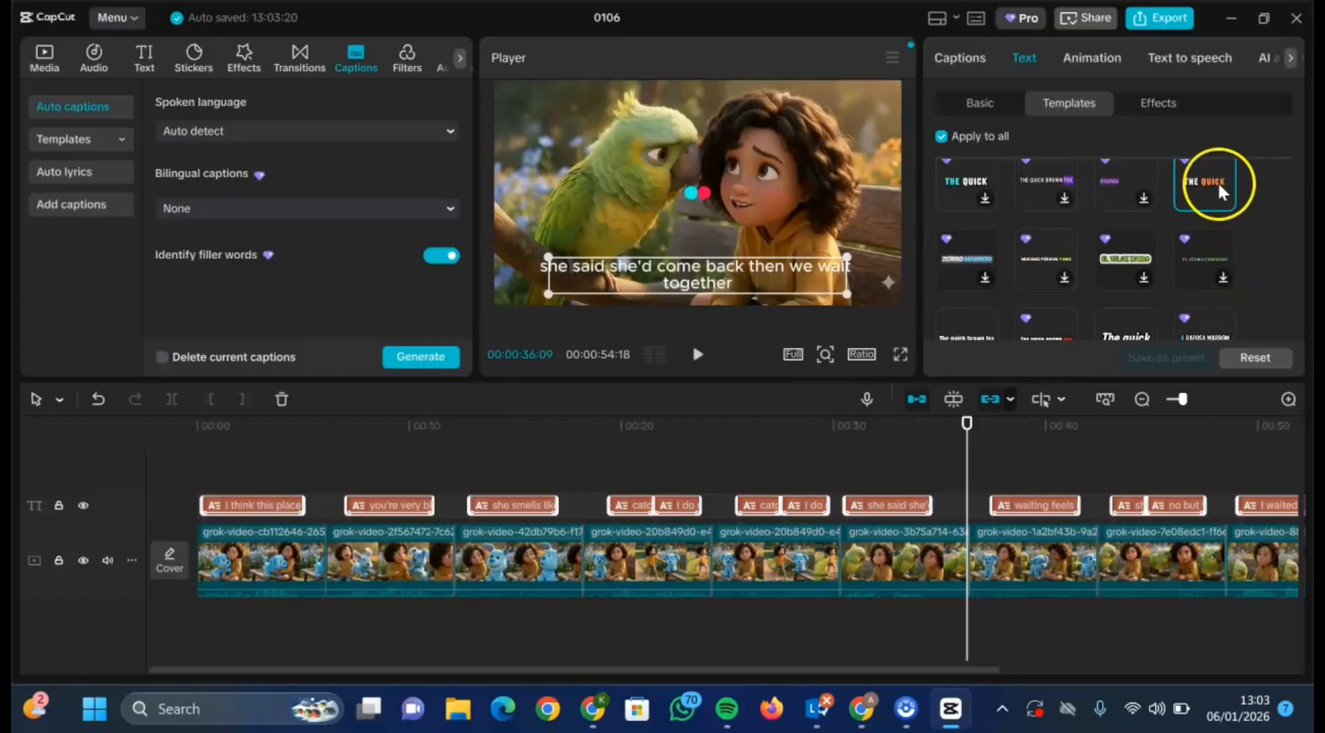
Step: Play back the captioned timeline, return the playhead to the start and show the preview in full screen
{"action": "key", "text": "space"}
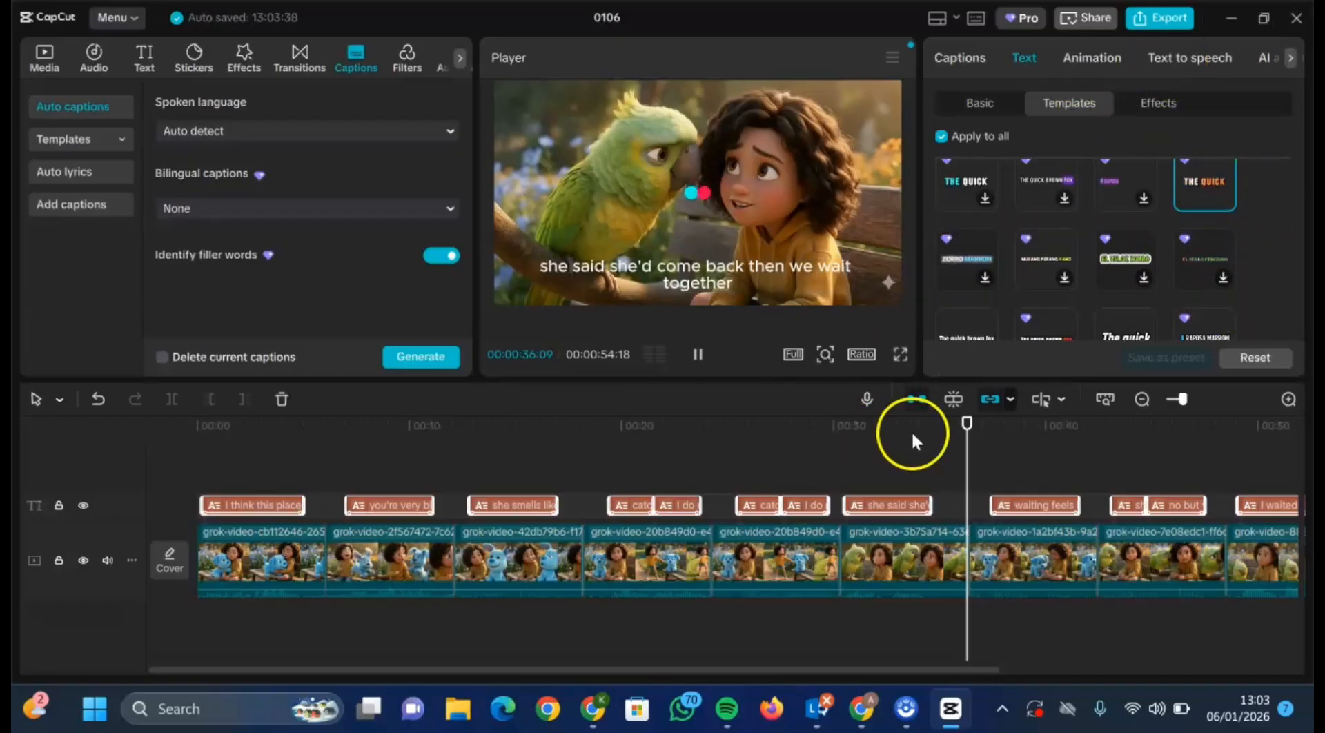
{"action": "left_click_drag", "start_coordinate": [967, 423], "coordinate": [97, 499]}
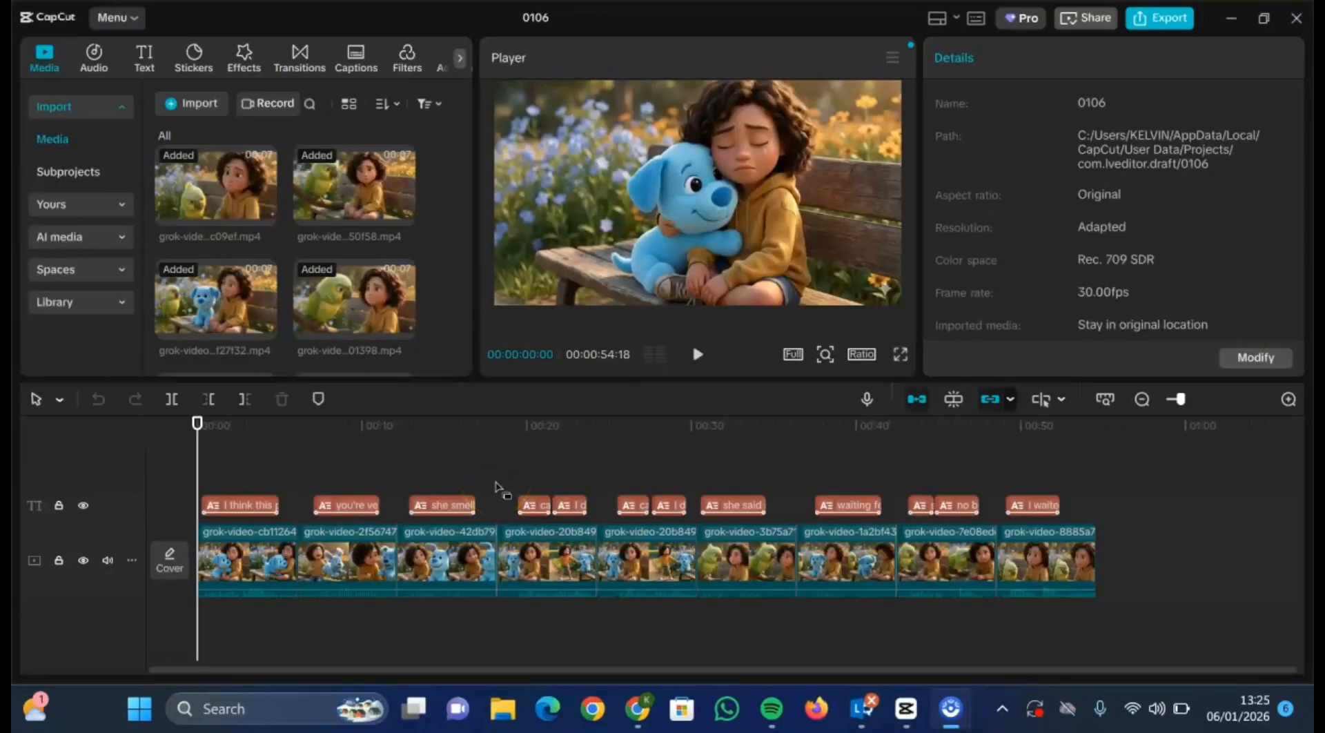
{"action": "left_click", "coordinate": [902, 354]}
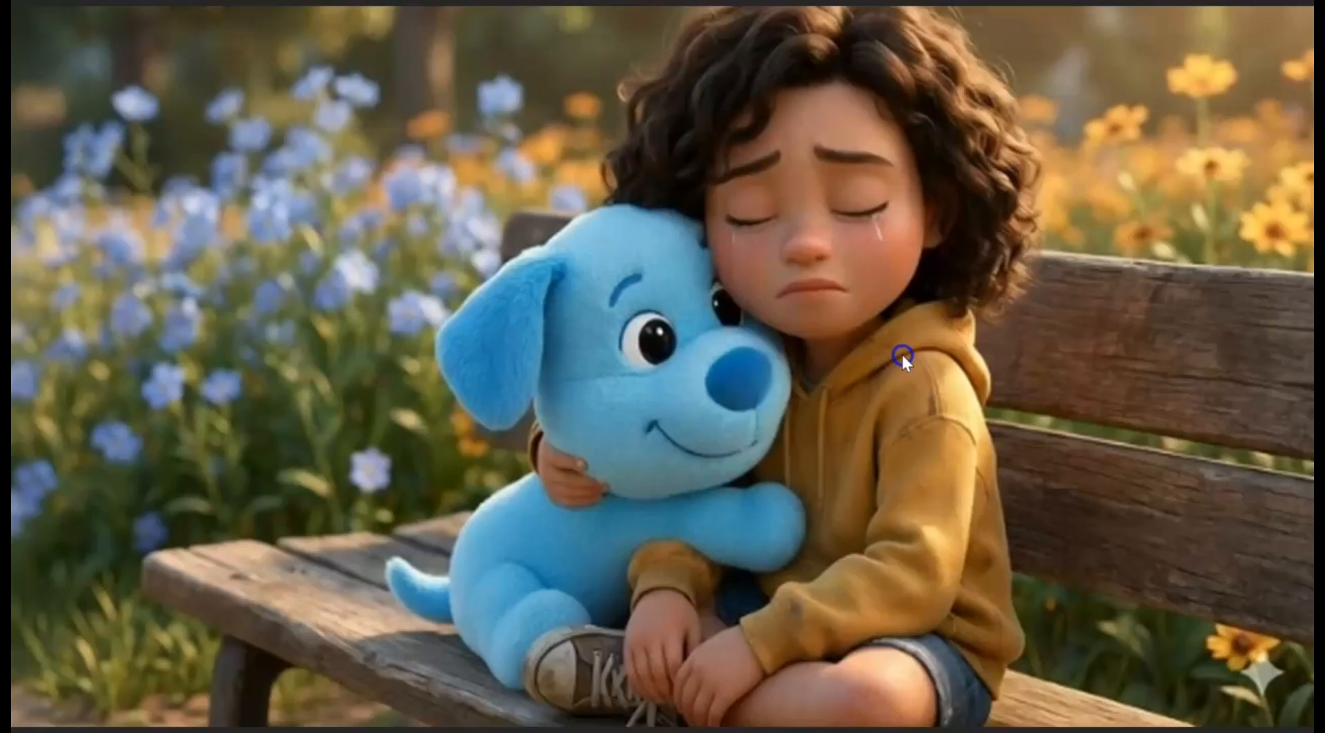